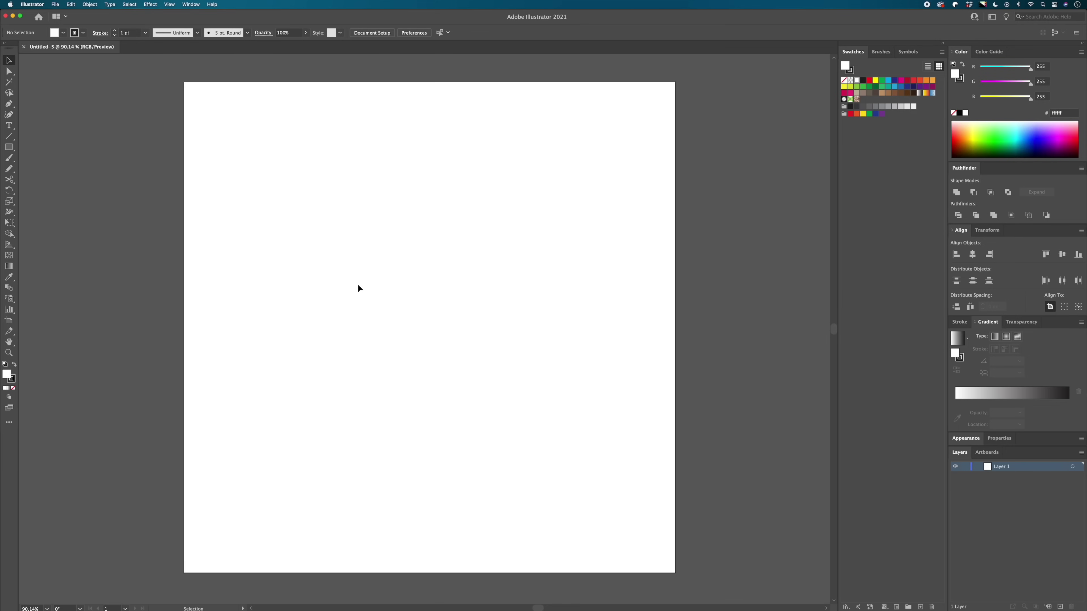
pyautogui.click(55, 4)
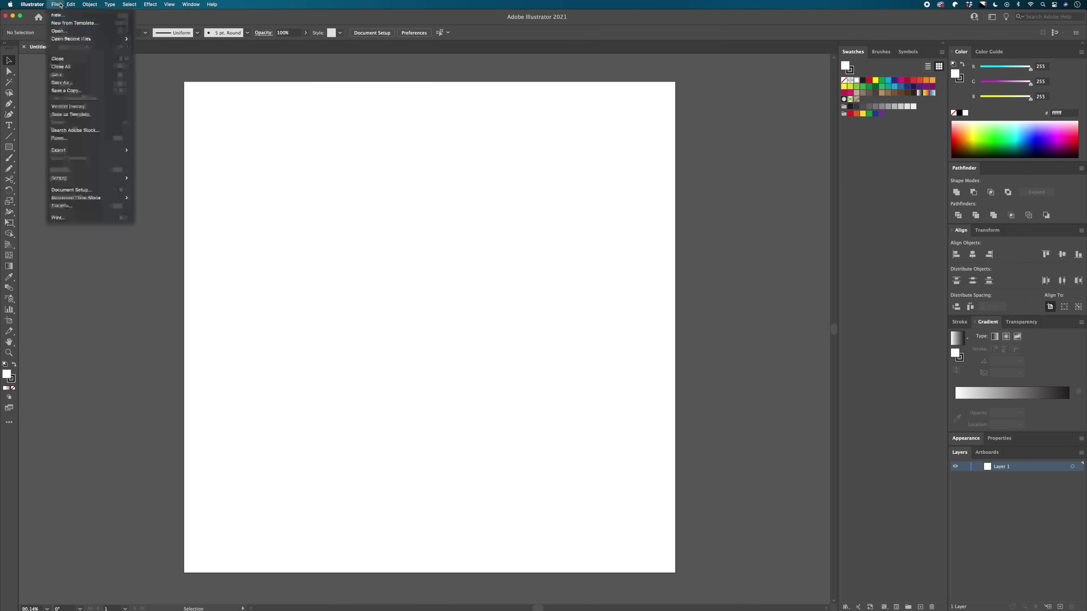
pyautogui.click(64, 15)
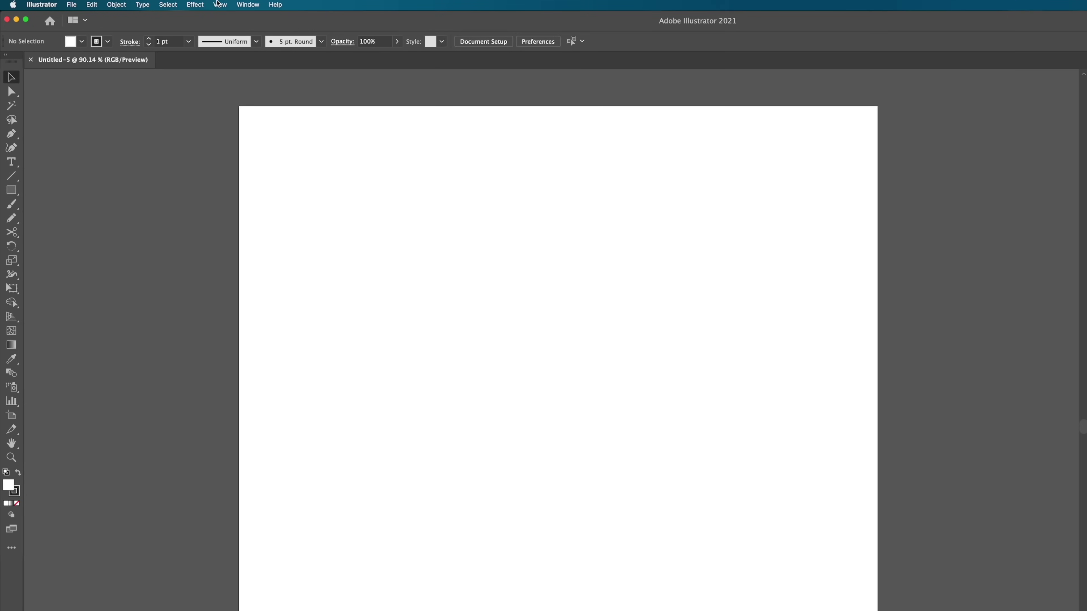
# Step: Check that Smart Guides and Snap to Point are enabled for the document
pyautogui.click(219, 4)
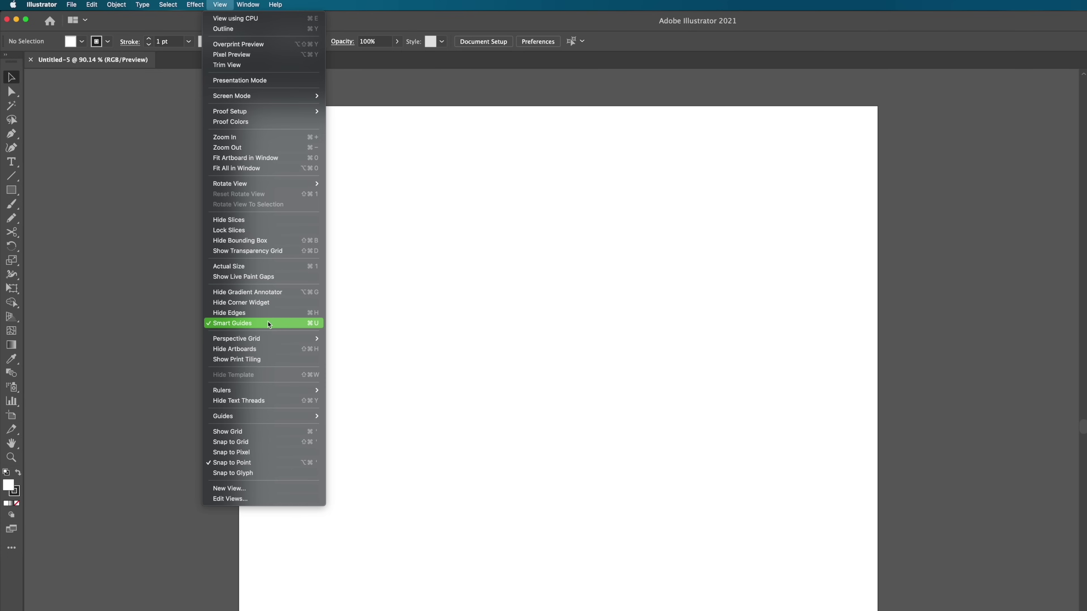
pyautogui.click(261, 463)
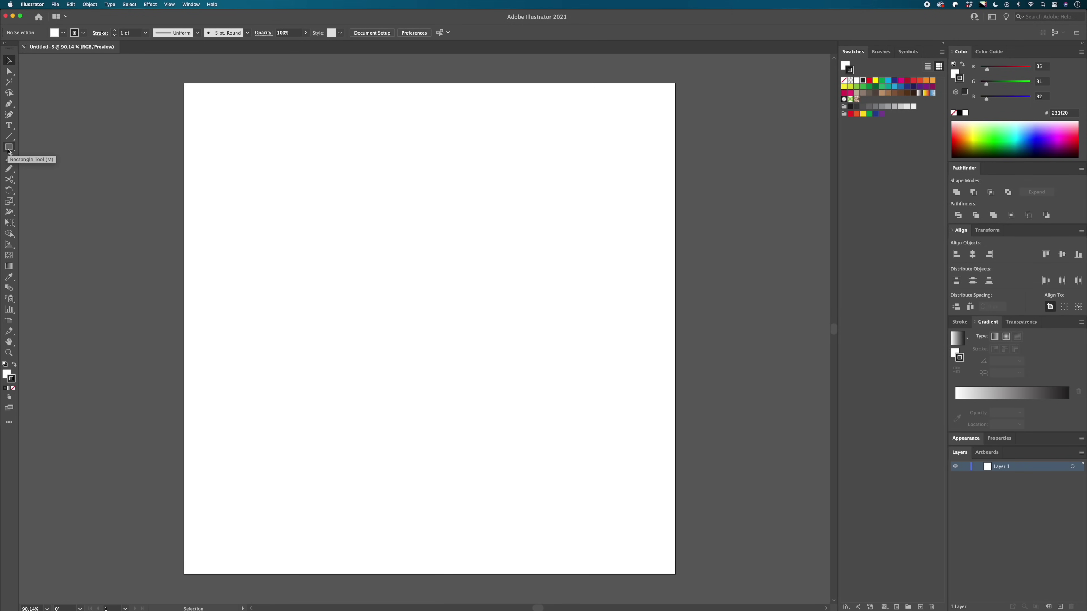
# Step: Create a rectangle 800 px wide and 800 px high with the Rectangle tool
pyautogui.press('m')
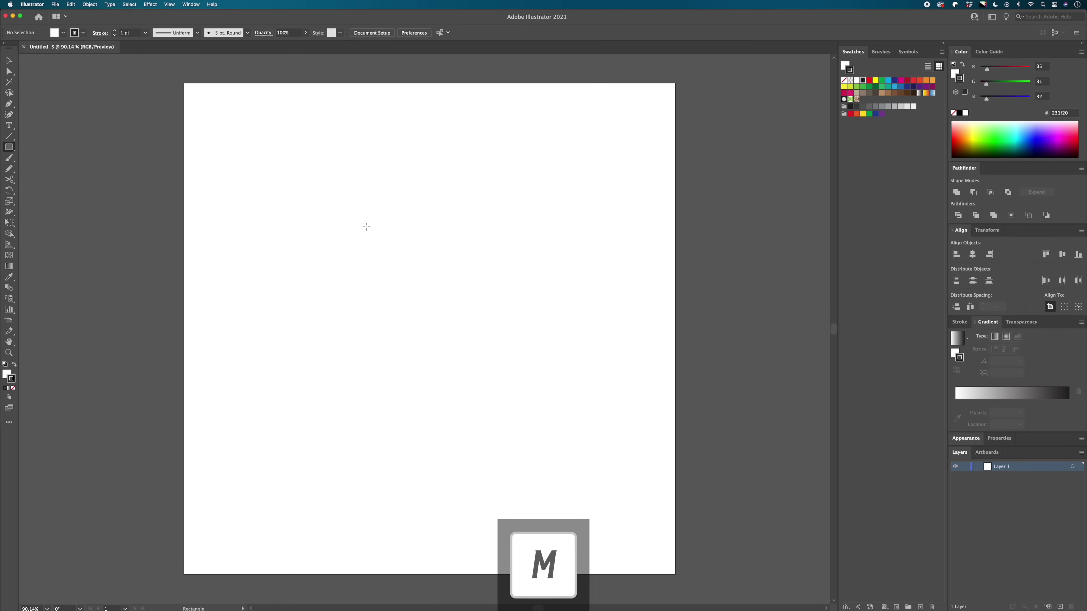
pyautogui.click(415, 271)
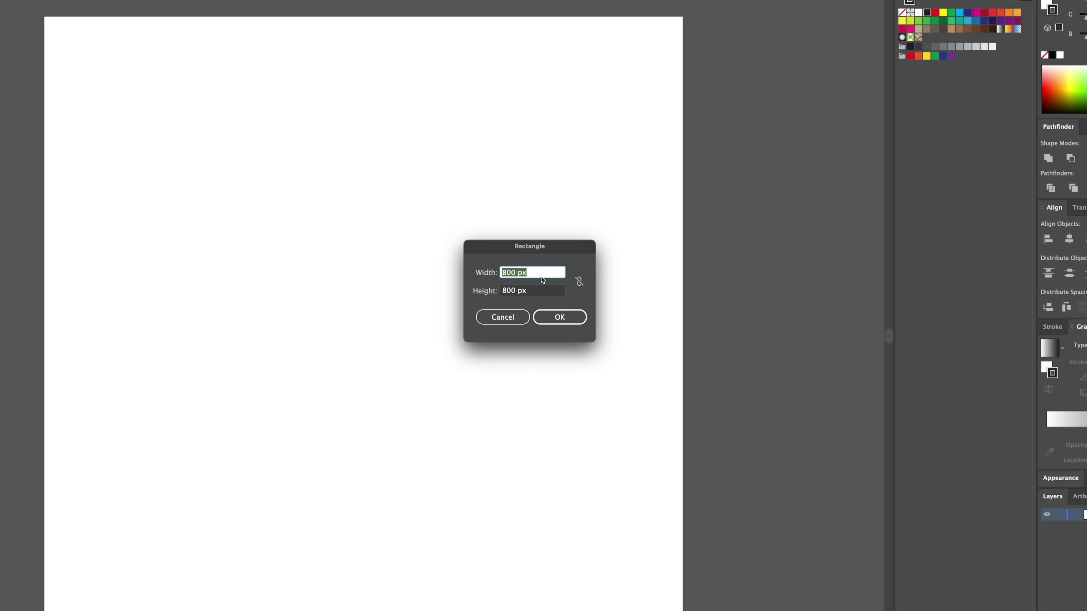
pyautogui.click(559, 317)
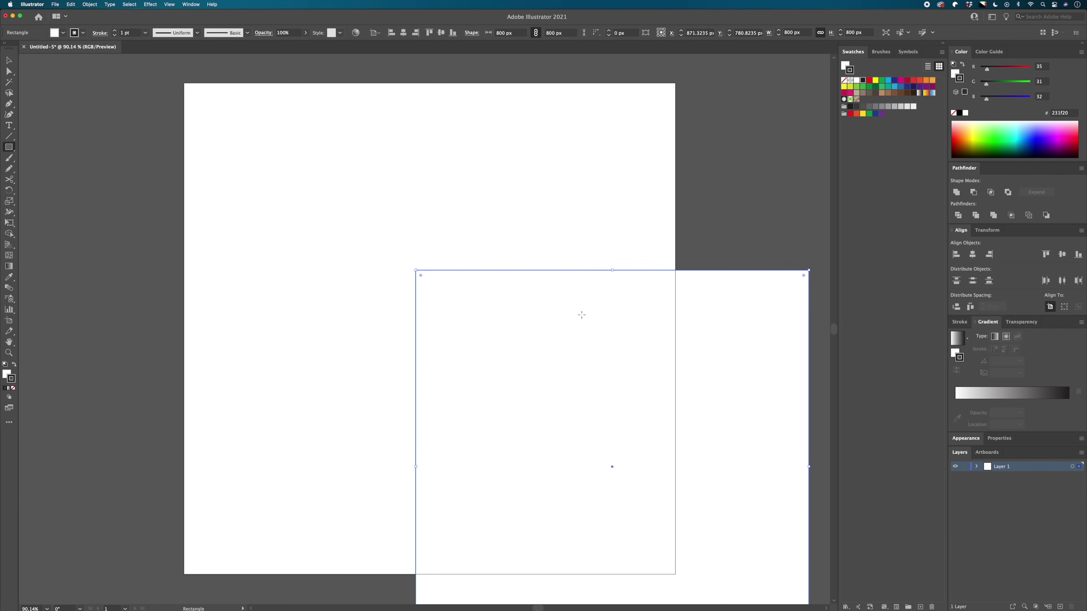
# Step: Move the square onto the artboard and centre it both vertically and horizontally
pyautogui.press('v')
pyautogui.moveTo(656, 412); pyautogui.dragTo(479, 278)
pyautogui.click(441, 33)
pyautogui.click(403, 33)
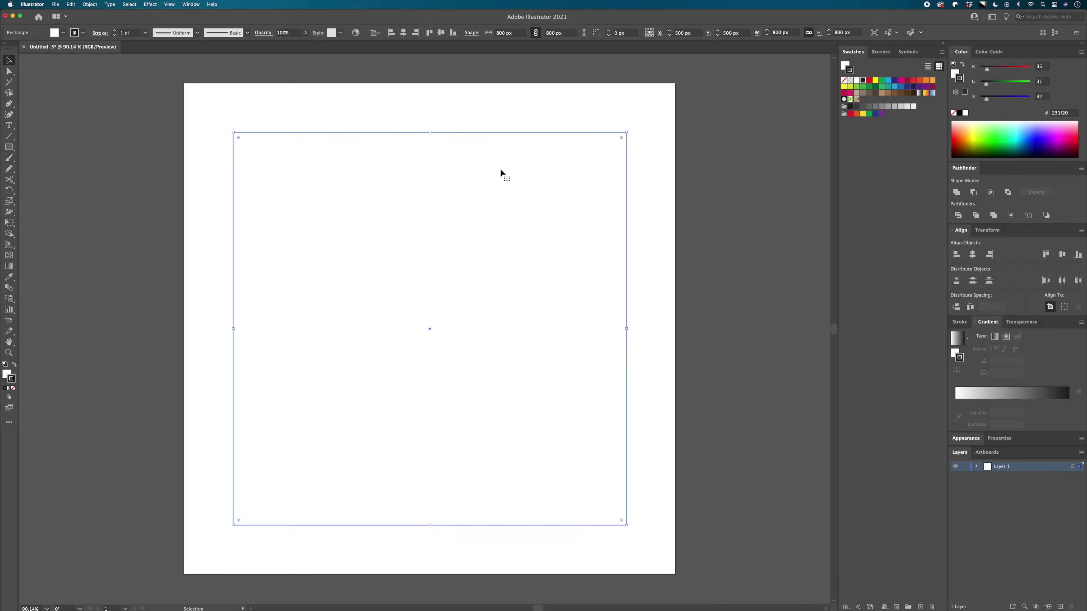
# Step: Set the centred square's fill to None and lock the square
pyautogui.click(845, 65)
pyautogui.click(844, 81)
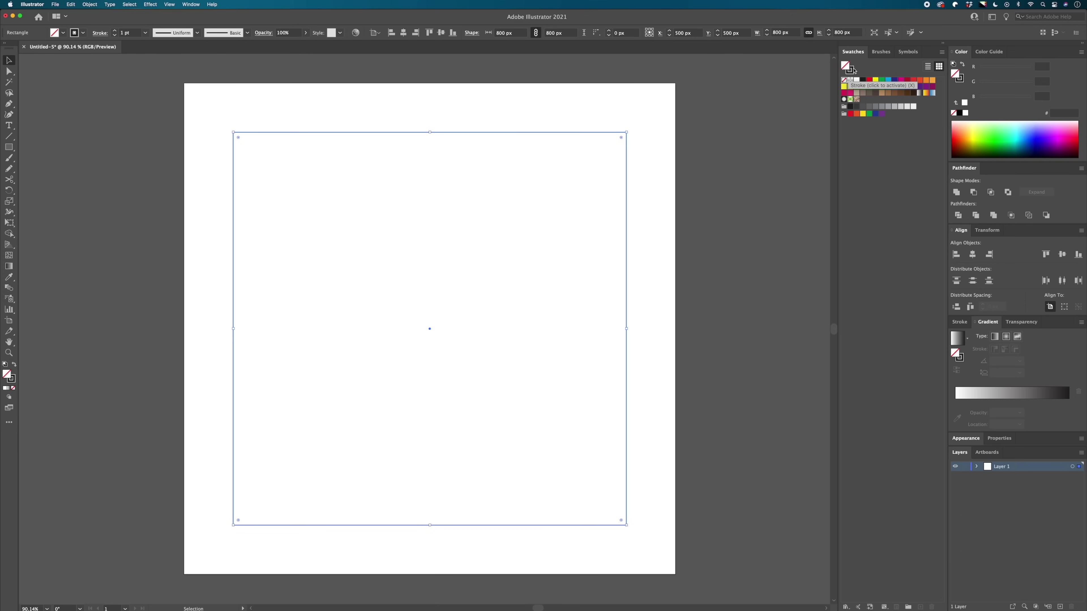
pyautogui.click(851, 69)
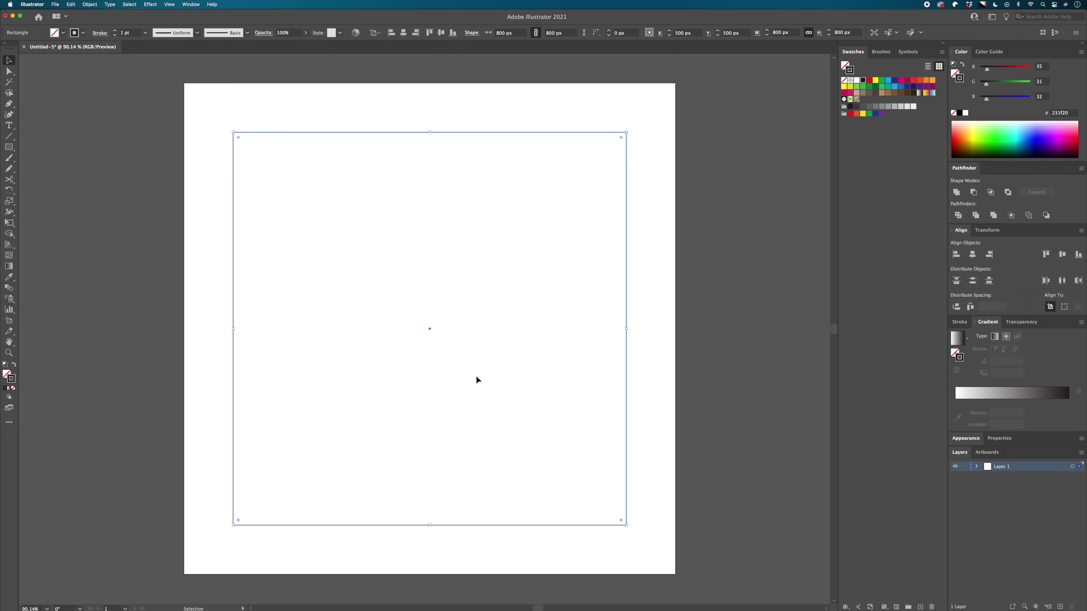
pyautogui.press('super+2')
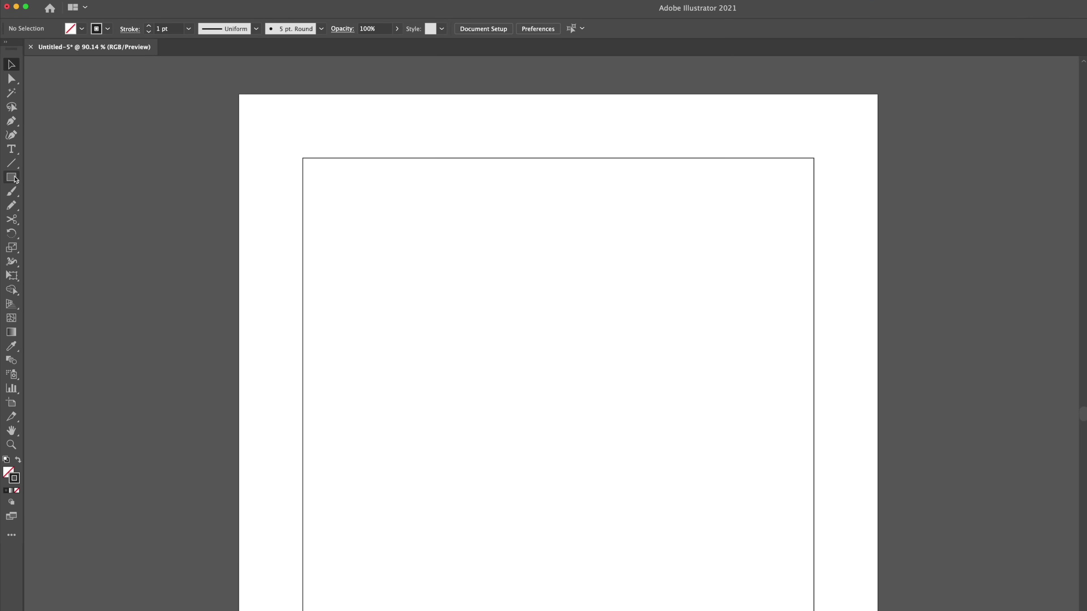
# Step: Create a circle 20 px wide and 20 px high with the Ellipse tool near the square's lower-left corner
pyautogui.click(14, 179)
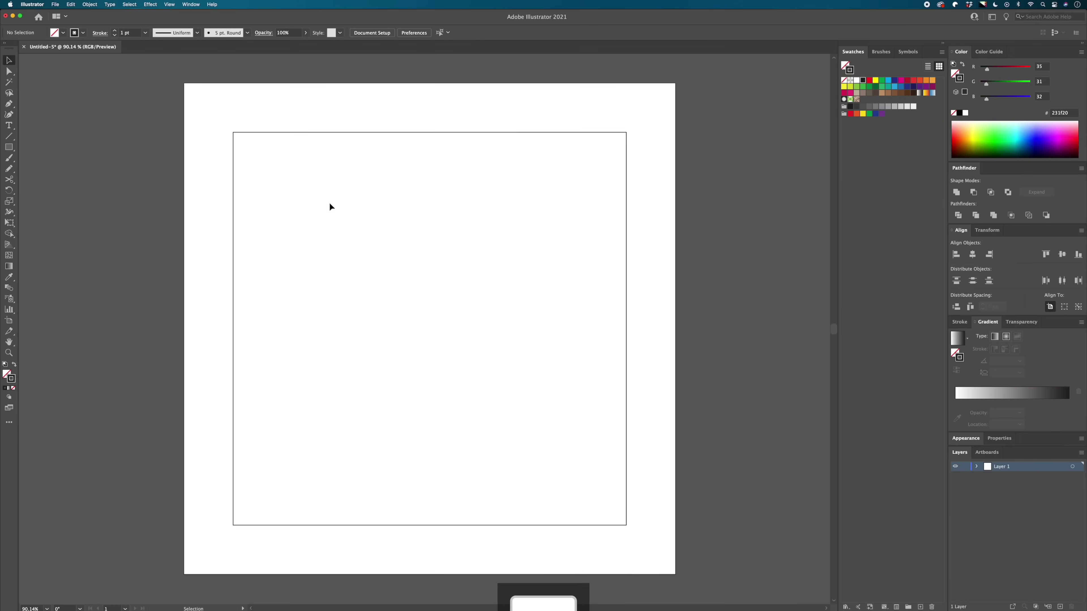
pyautogui.press('l')
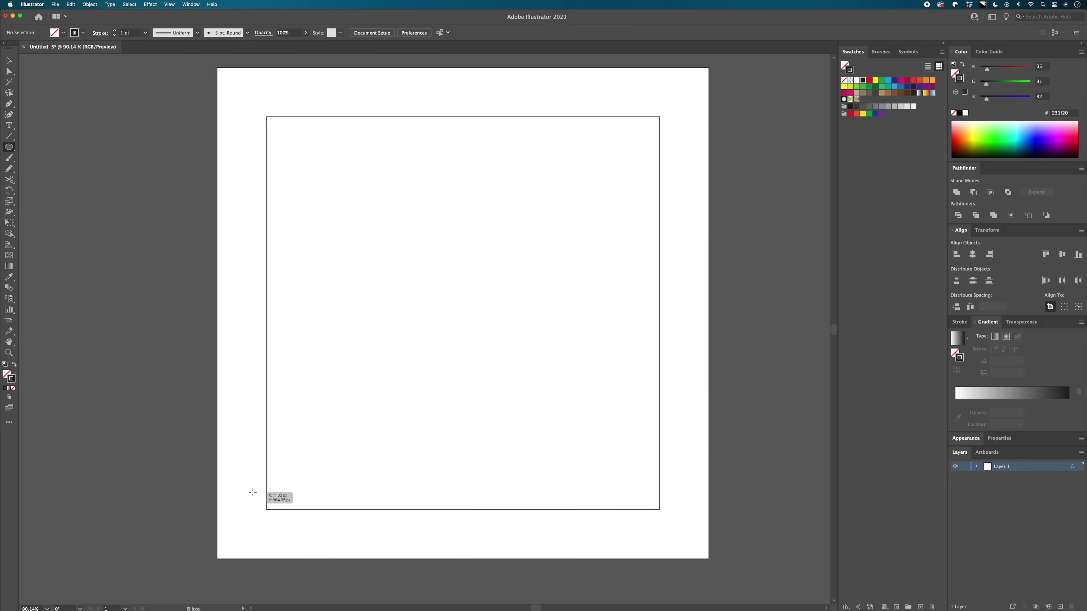
pyautogui.moveTo(252, 493); pyautogui.dragTo(266, 503)
pyautogui.press('cmd+z')
pyautogui.click(268, 520)
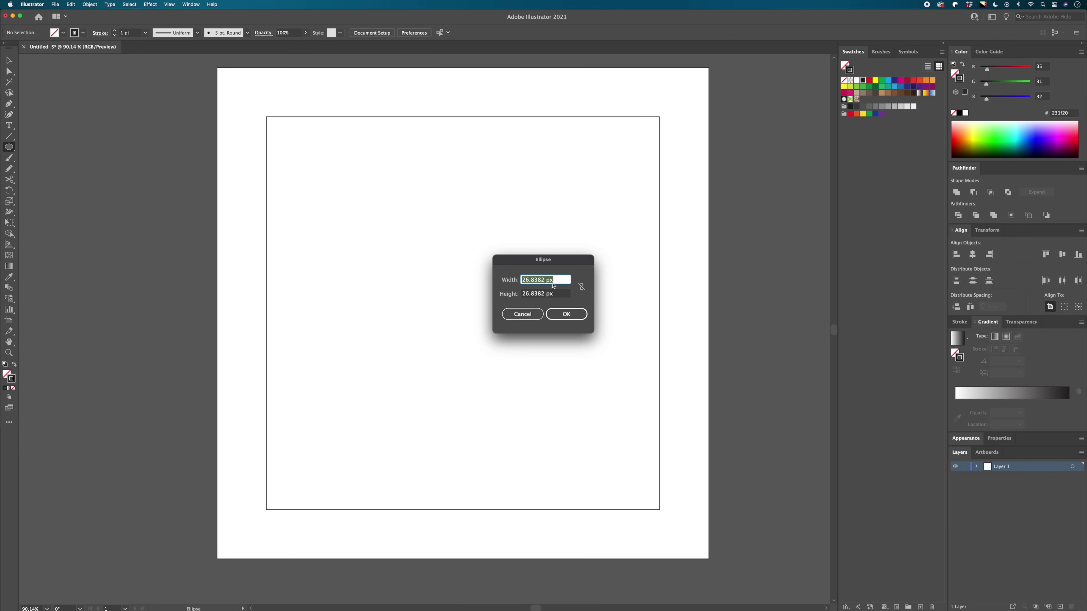
pyautogui.write('20')
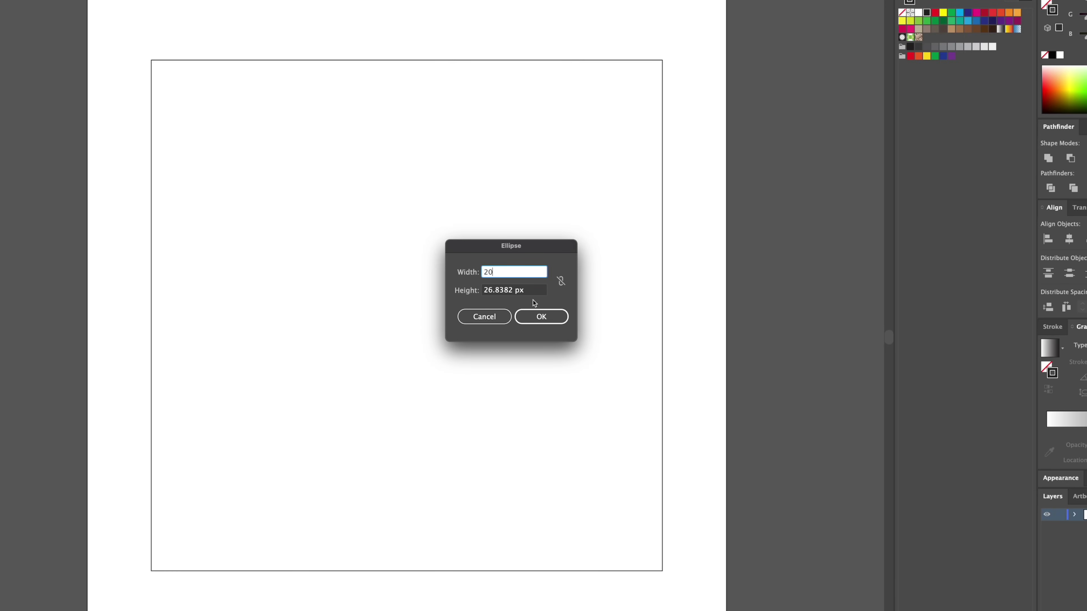
pyautogui.press('Tab')
pyautogui.write('20')
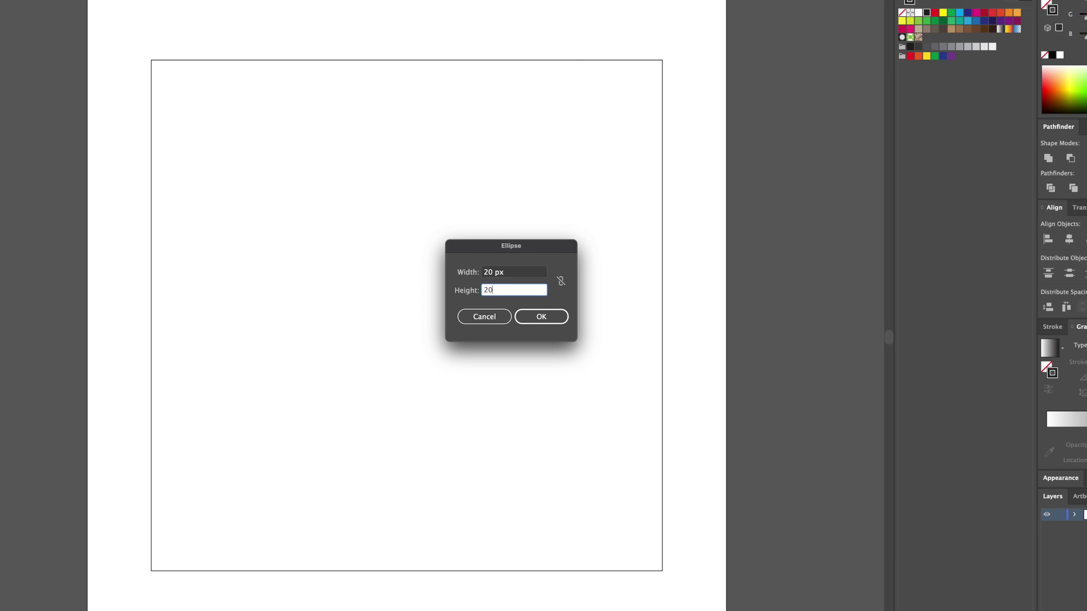
pyautogui.press('Return')
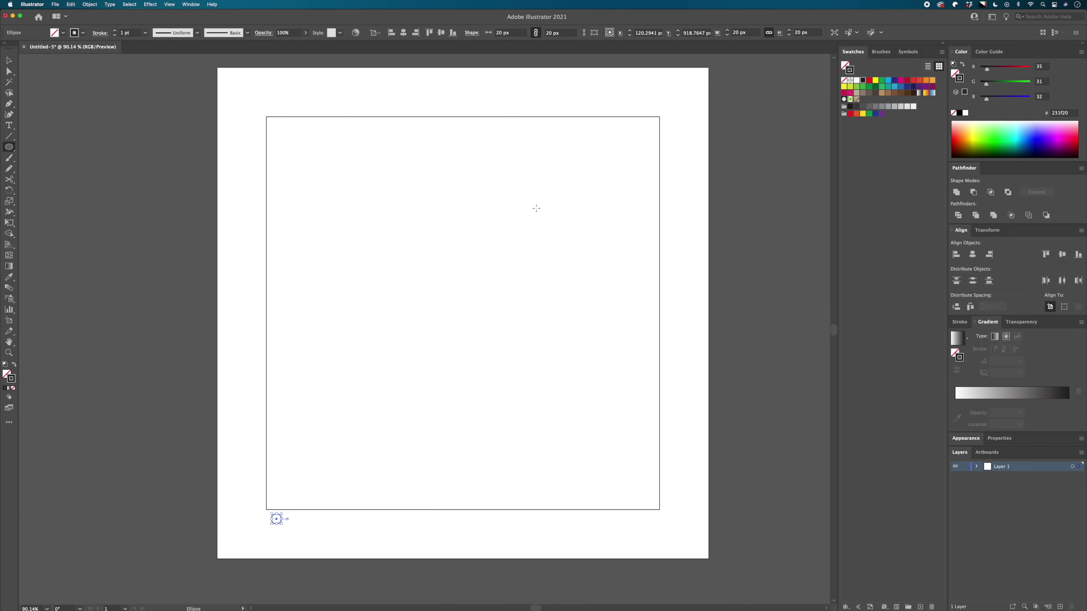
# Step: Give the small circle a black fill and no stroke
pyautogui.press('x')
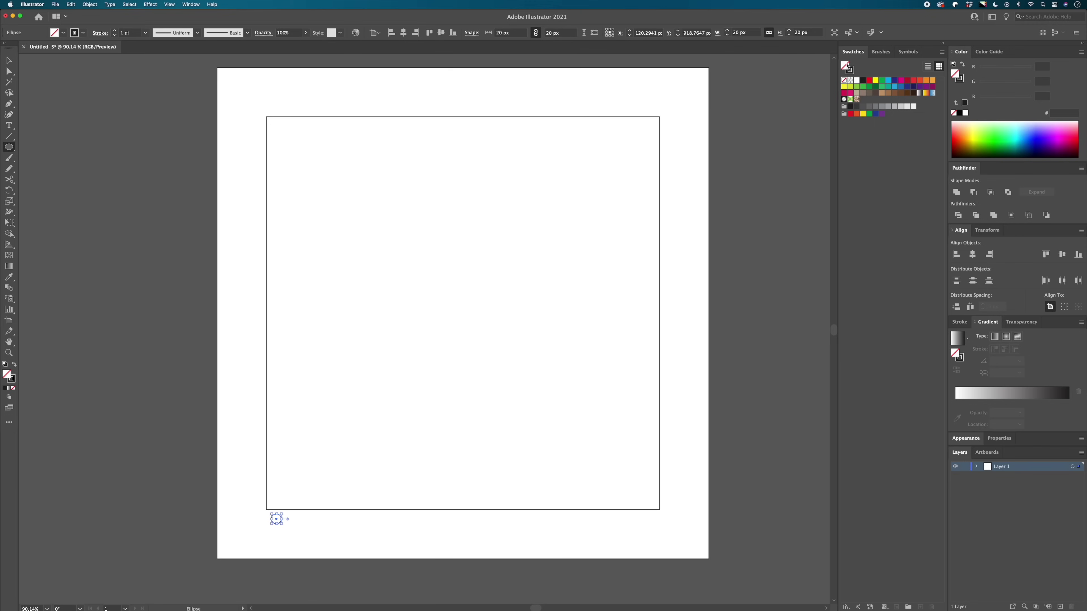
pyautogui.click(862, 80)
pyautogui.press('x')
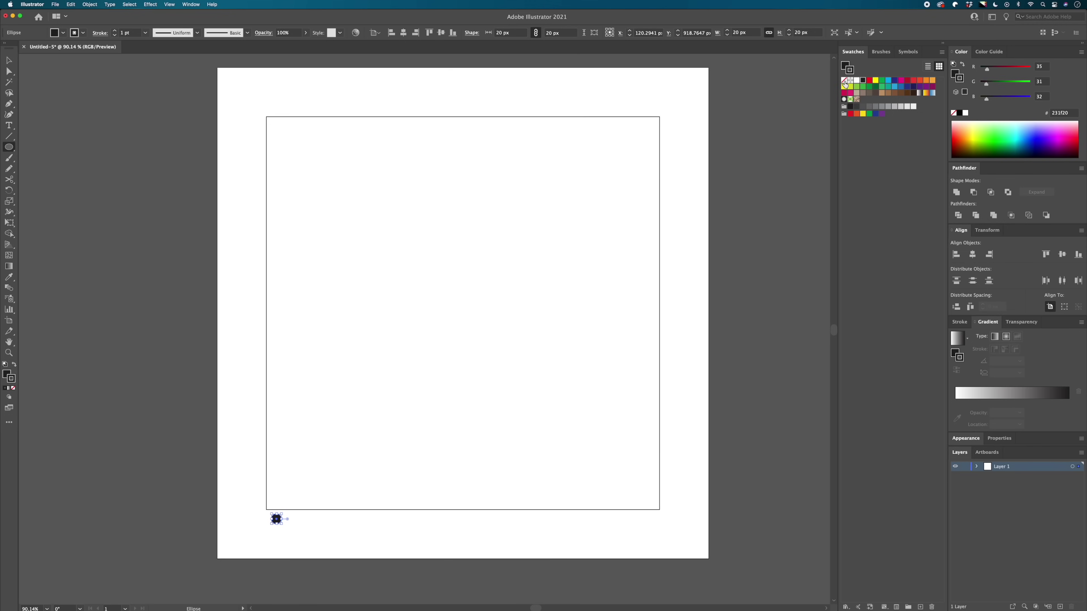
pyautogui.click(844, 81)
# Step: Move the black circle so its centre snaps to the square's lower-left corner
pyautogui.press('v')
pyautogui.scroll(10, 375, 516)
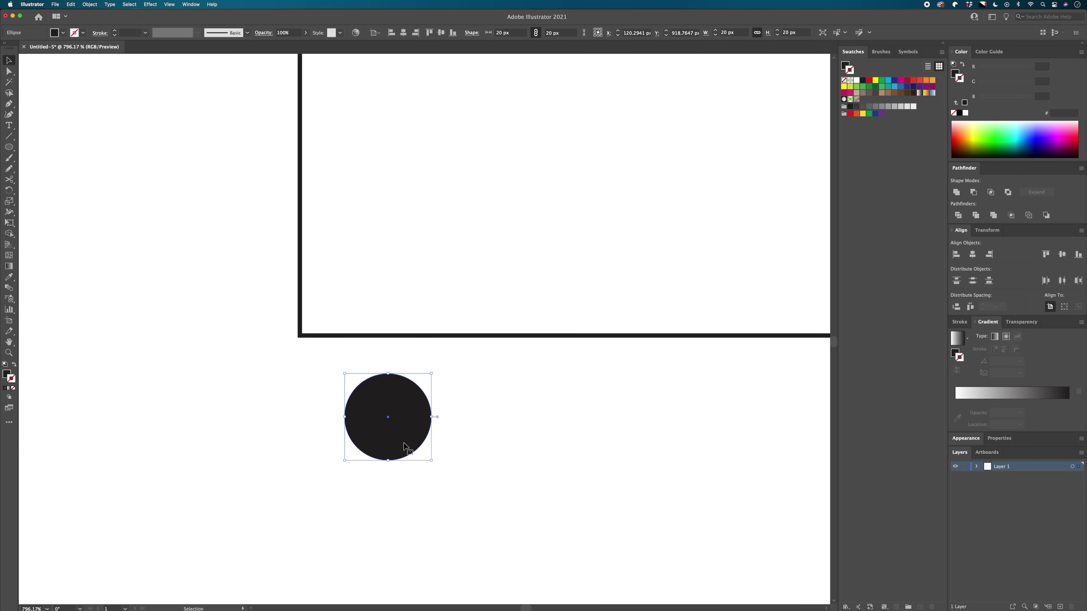
pyautogui.moveTo(405, 436); pyautogui.dragTo(317, 355)
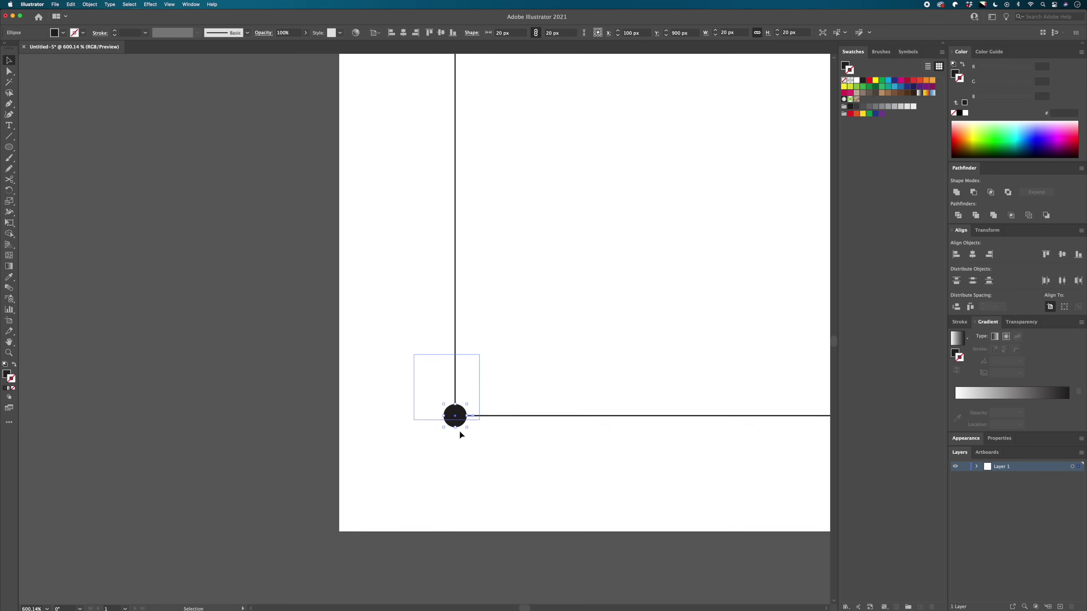
# Step: Copy the black circle onto the square's upper-left corner and resize the copy to 2 px in width and height
pyautogui.press('super+0')
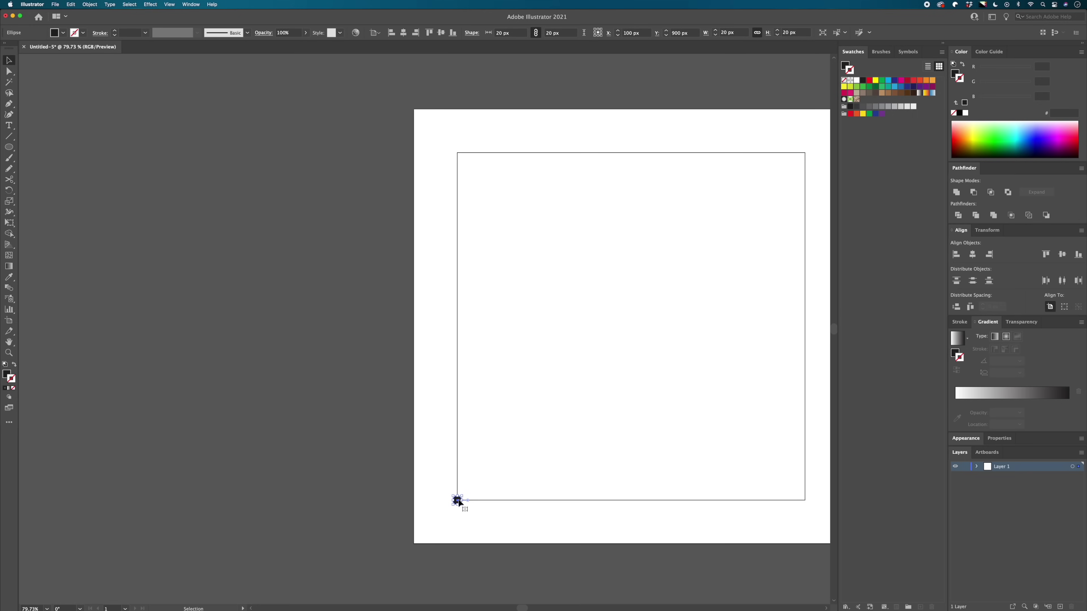
pyautogui.moveTo(459, 502); pyautogui.dragTo(459, 155)
pyautogui.scroll(10, 457, 152)
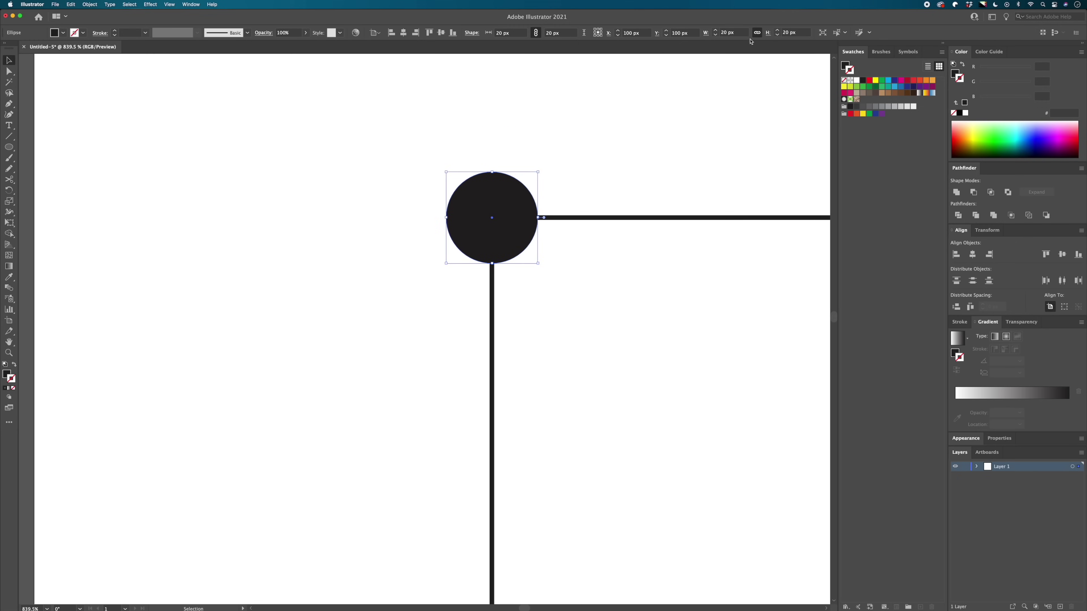
pyautogui.click(741, 33)
pyautogui.write('2')
pyautogui.press('Return')
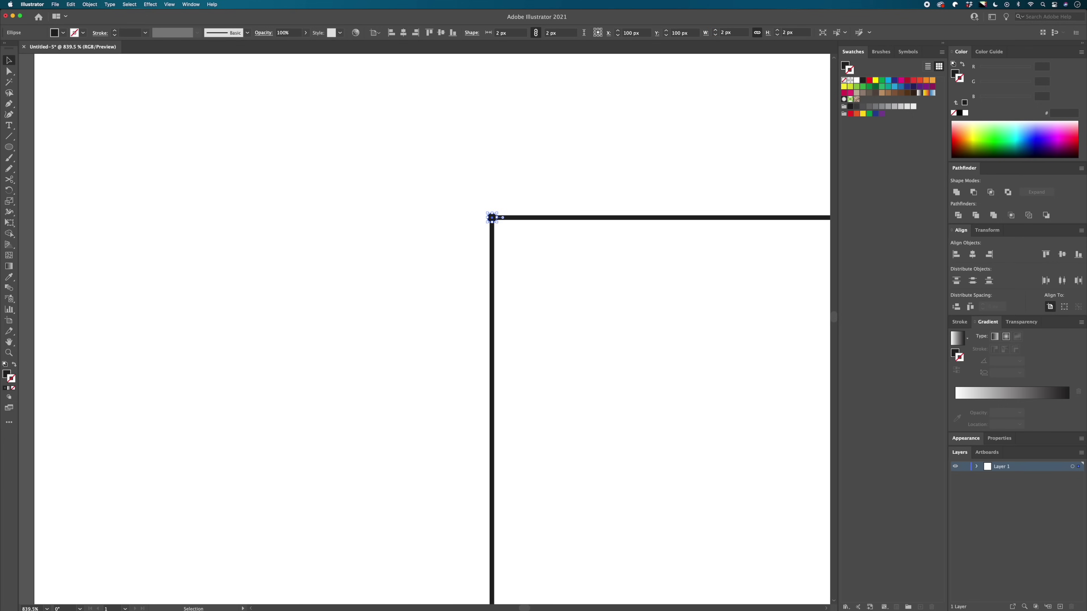
pyautogui.click(518, 226)
# Step: Select both circles along the square's left edge and make a blend between them
pyautogui.scroll(-10, 443, 316)
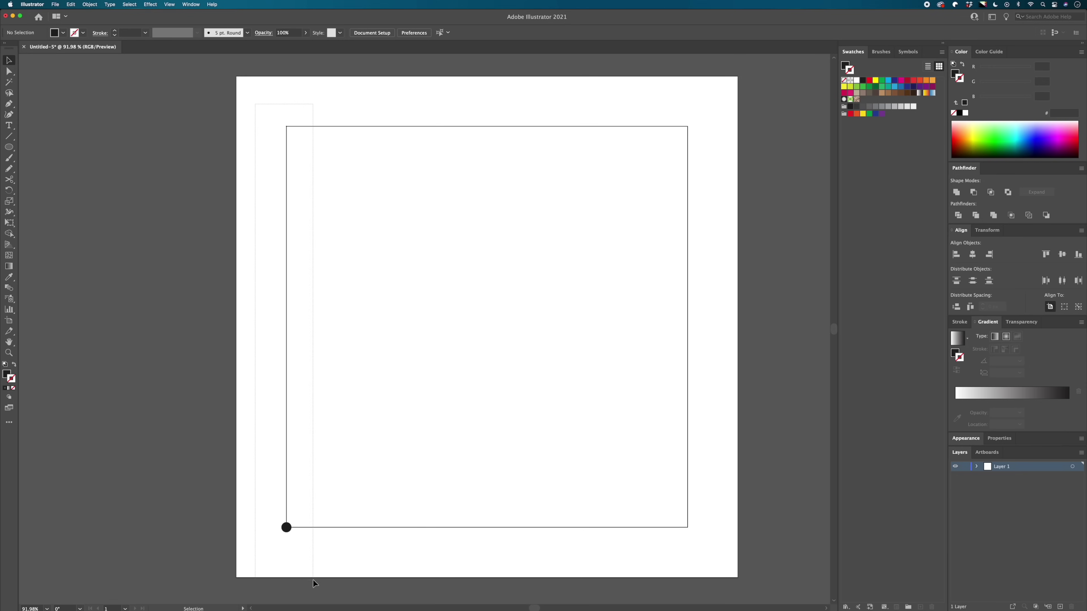
pyautogui.moveTo(315, 552); pyautogui.dragTo(316, 550)
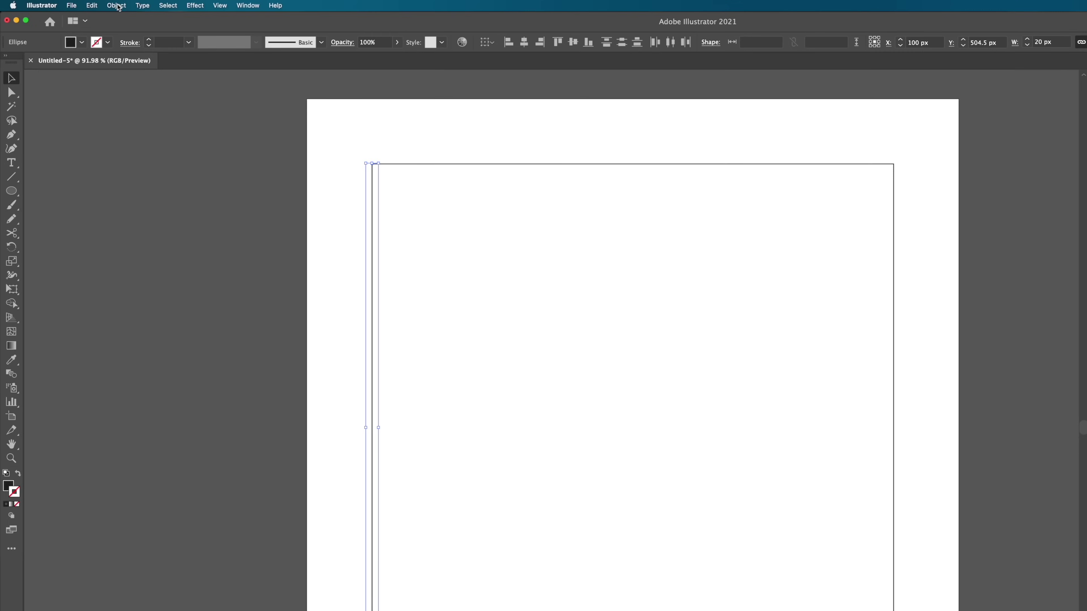
pyautogui.click(89, 4)
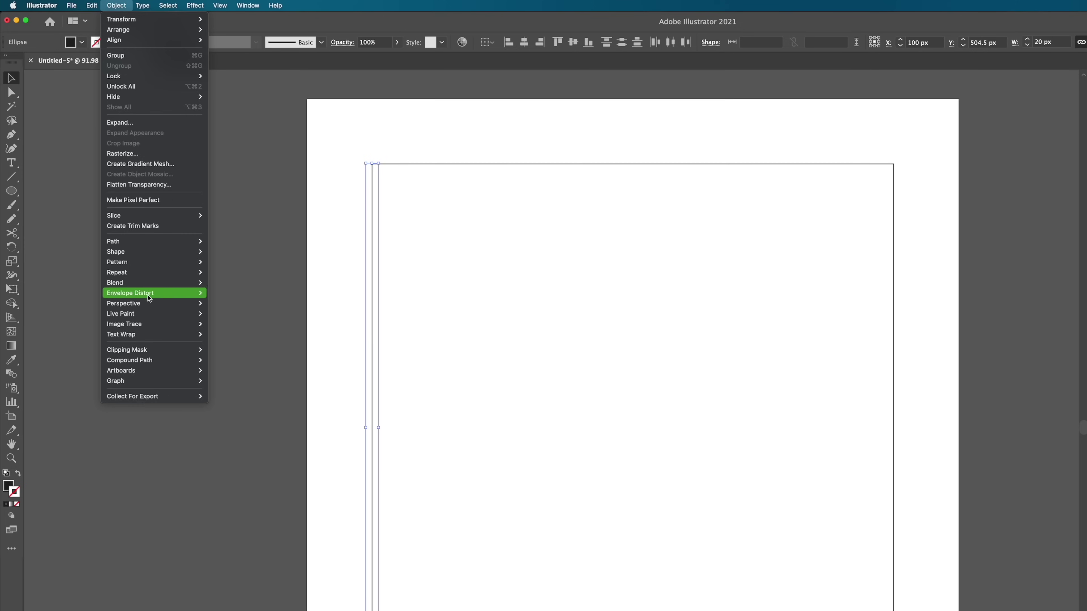
pyautogui.click(239, 284)
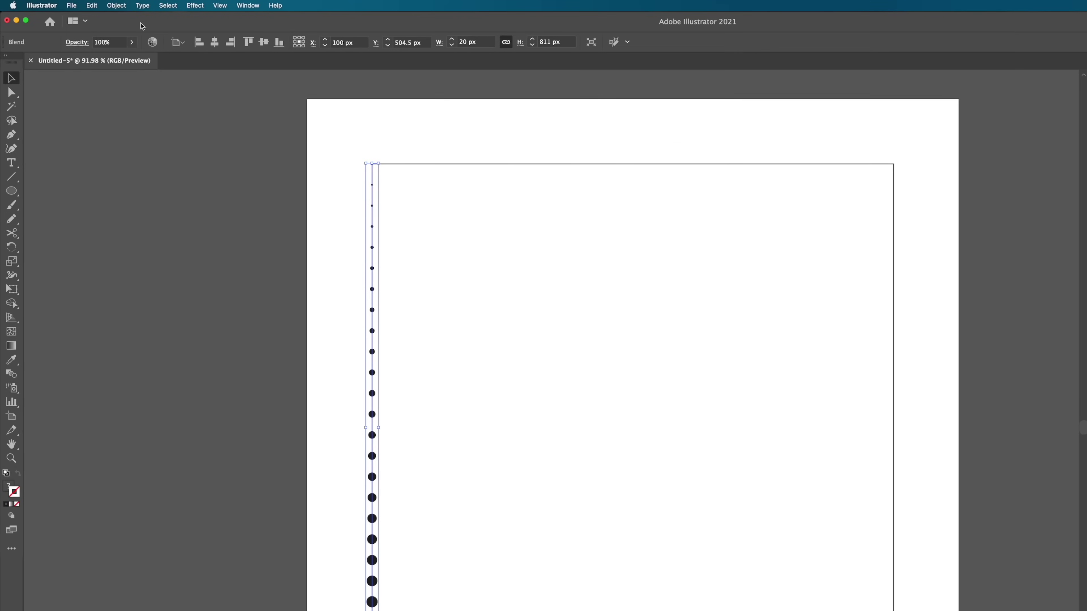
# Step: Open the dot blend's options and choose Specified Steps as the spacing
pyautogui.click(93, 4)
pyautogui.moveTo(183, 284)
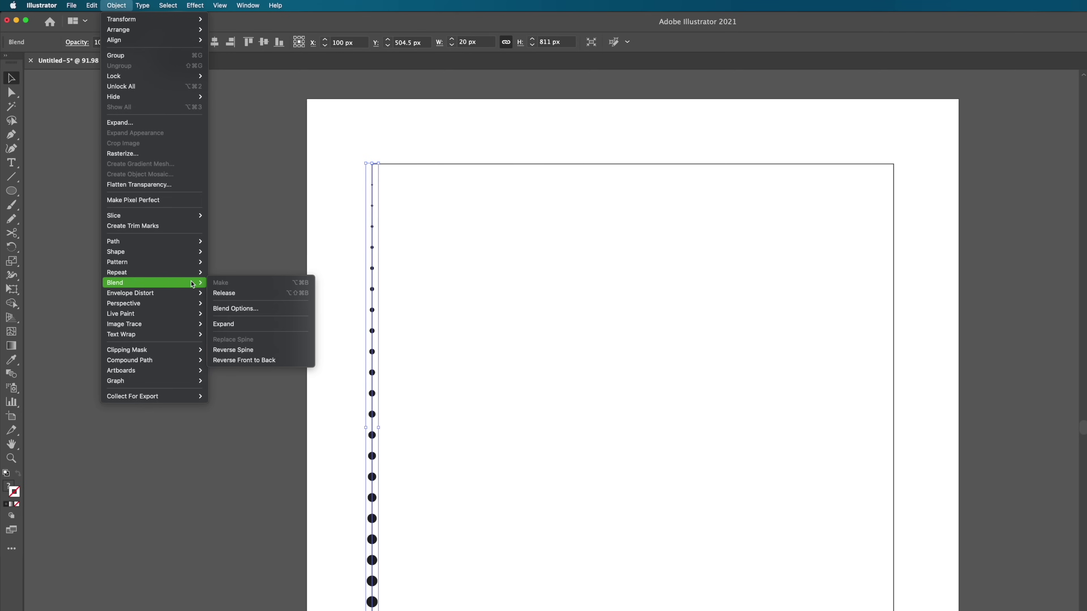
pyautogui.click(235, 308)
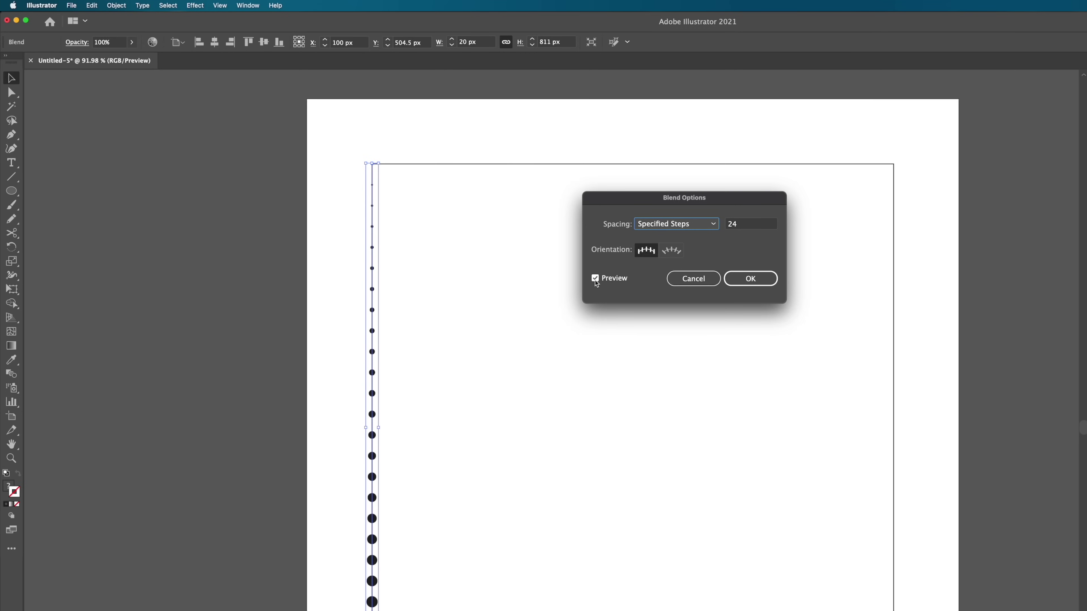
pyautogui.click(701, 225)
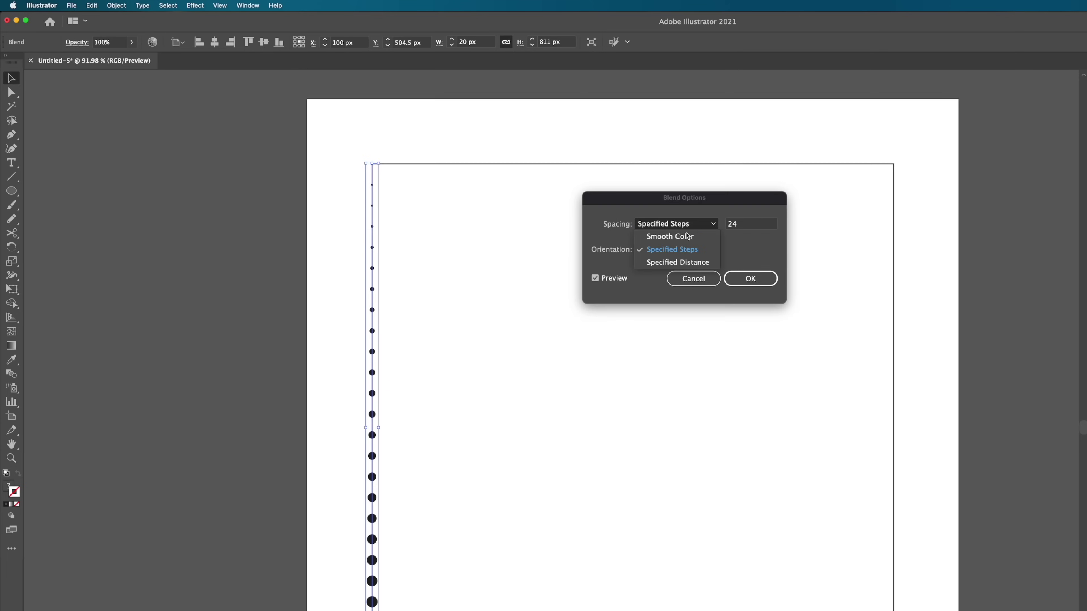
pyautogui.click(677, 252)
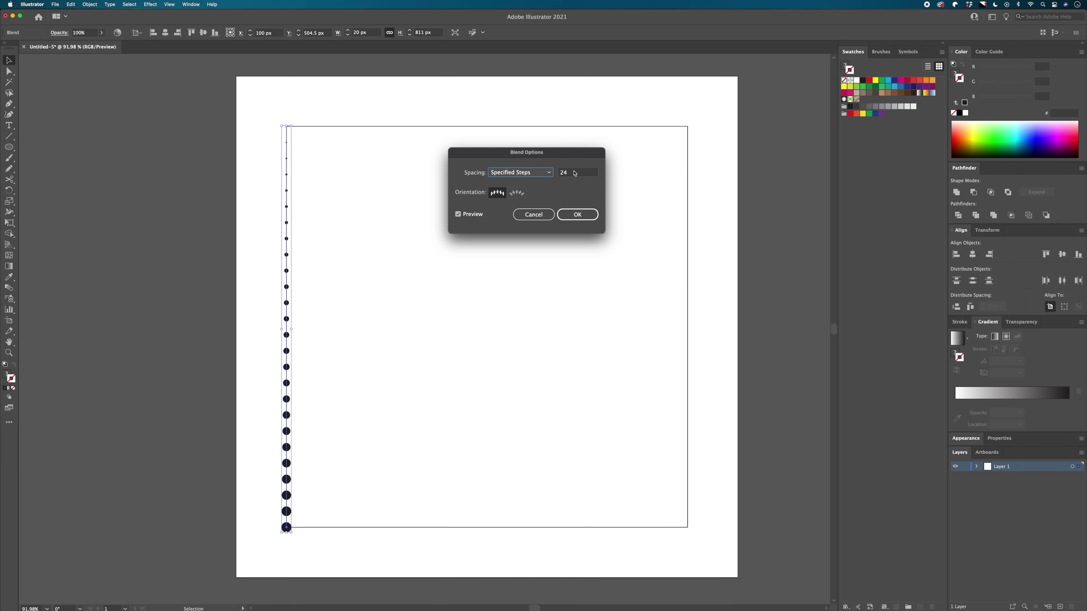
# Step: Set the dot blend to 40 specified steps and accept the blend options
pyautogui.click(575, 173)
pyautogui.press('Up')
pyautogui.press('Up')
pyautogui.press('Up')
pyautogui.press('Up')
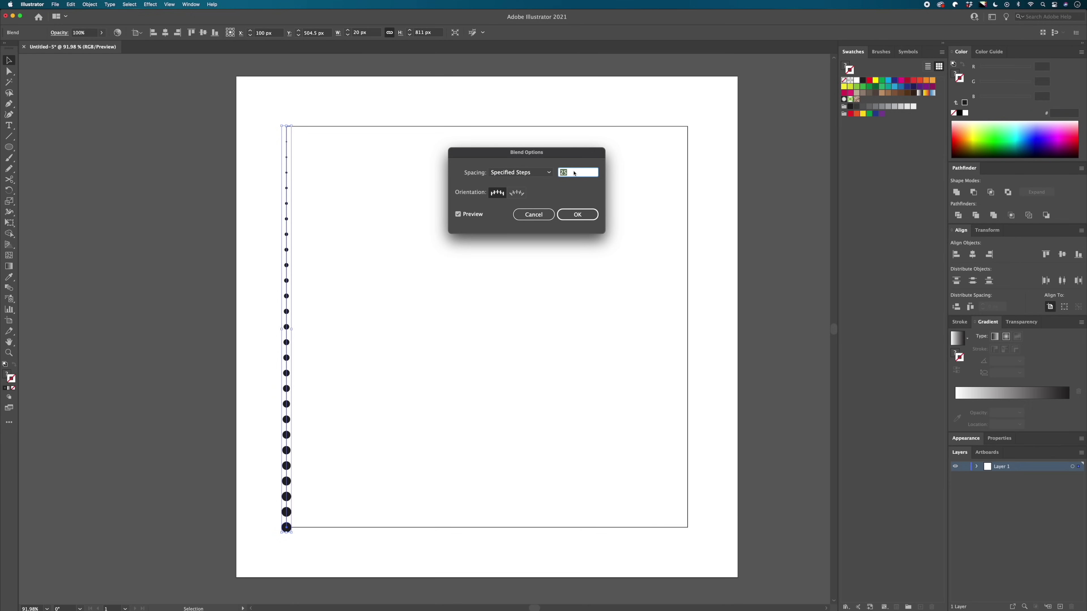
pyautogui.press('Up')
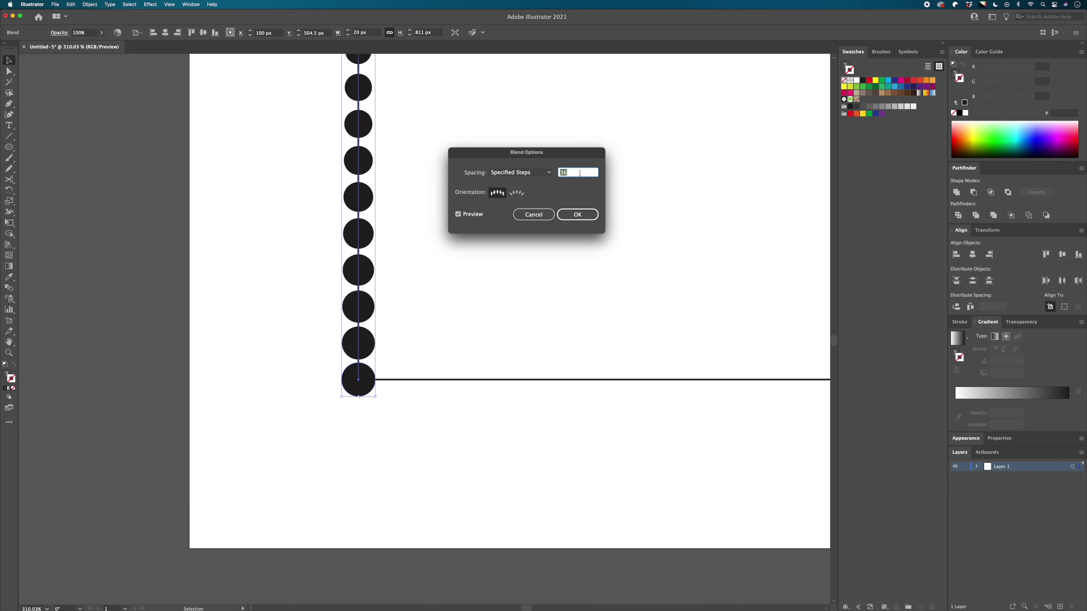
pyautogui.press('Up')
pyautogui.press('Up')
pyautogui.press('Up')
pyautogui.press('Up')
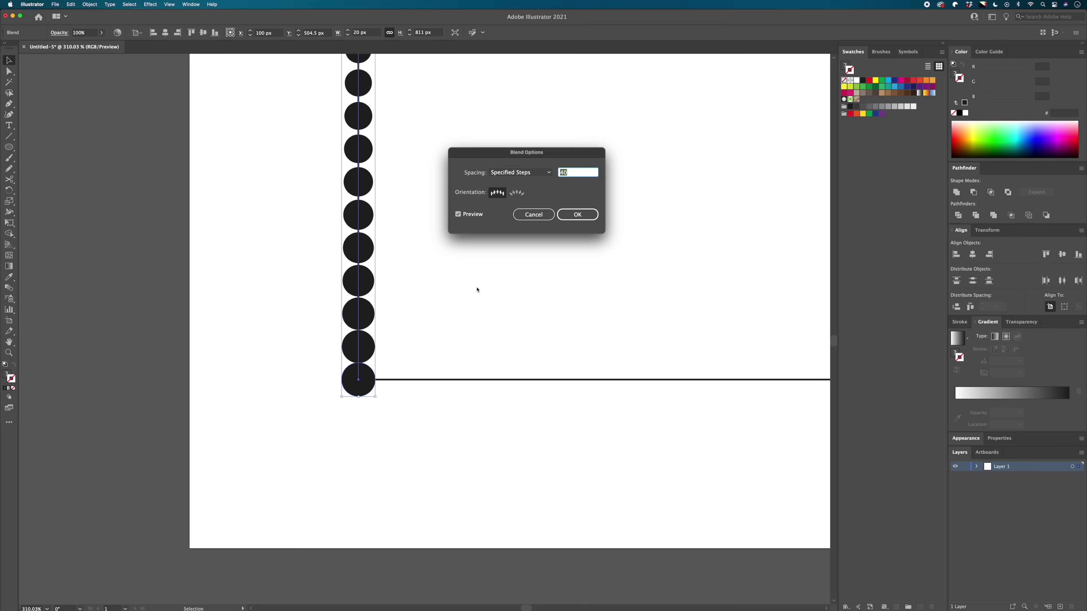
pyautogui.click(576, 215)
pyautogui.scroll(-1, 547, 234)
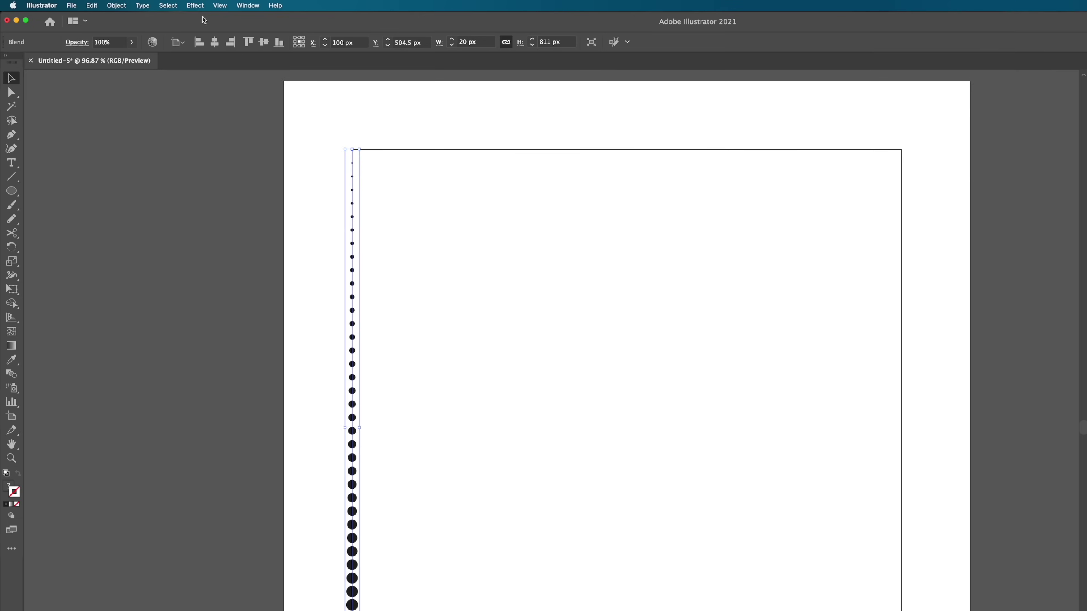
# Step: Add a Transform effect to the dot column with preview on and 4 copies
pyautogui.click(198, 8)
pyautogui.moveTo(261, 105)
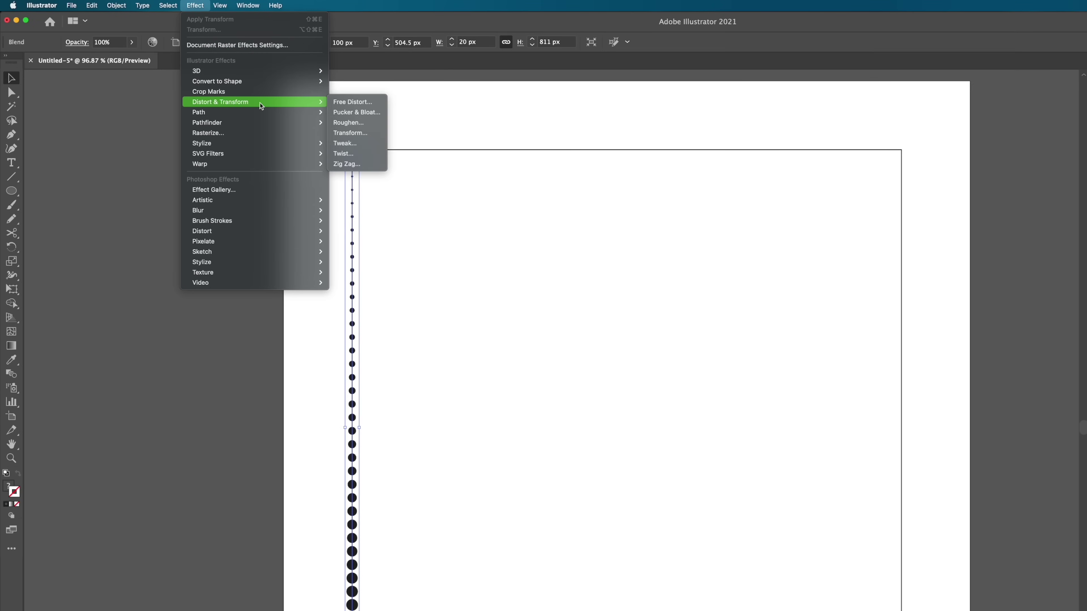
pyautogui.click(371, 132)
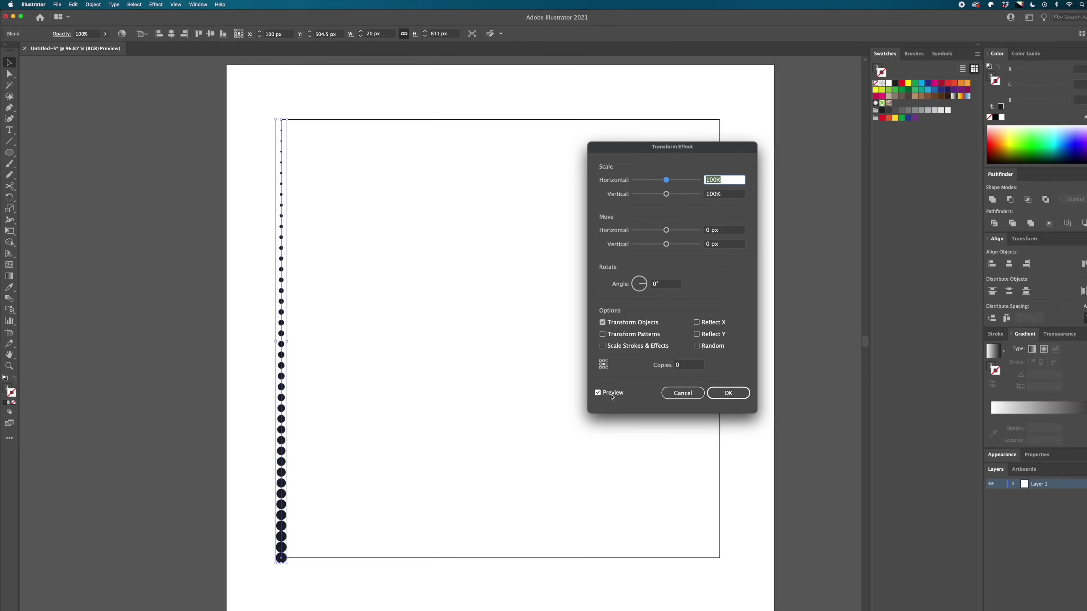
pyautogui.click(859, 457)
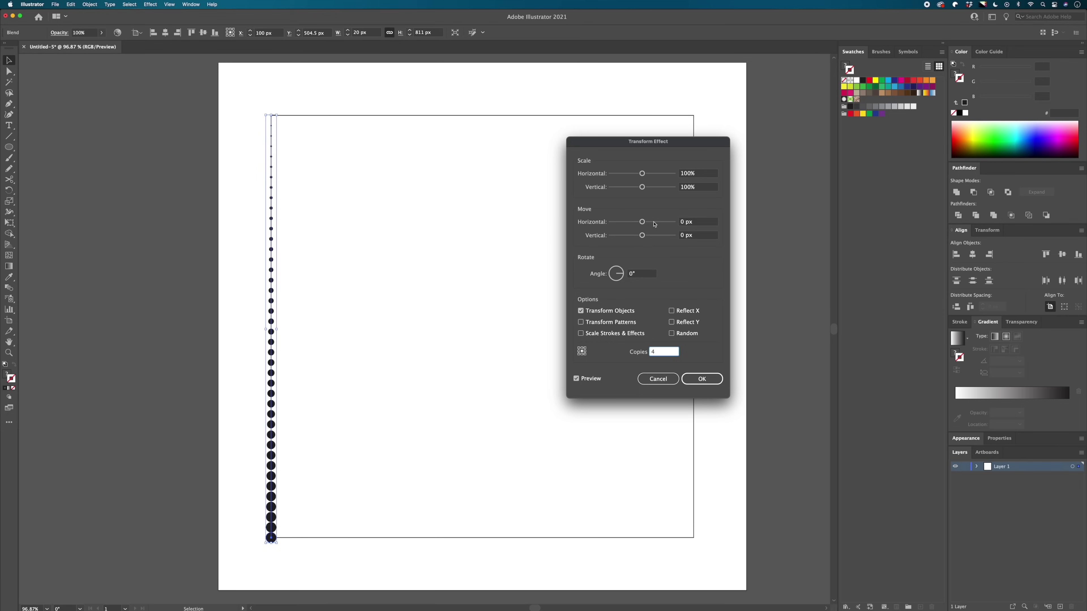
# Step: Set the Transform effect's horizontal move to 19 px so neighbouring dot columns nearly touch
pyautogui.click(699, 225)
pyautogui.press('Up')
pyautogui.press('Up')
pyautogui.press('Up')
pyautogui.press('Up')
pyautogui.press('Up')
pyautogui.press('Up')
pyautogui.press('Up')
pyautogui.press('Up')
pyautogui.press('Up')
pyautogui.press('Up')
pyautogui.press('Up')
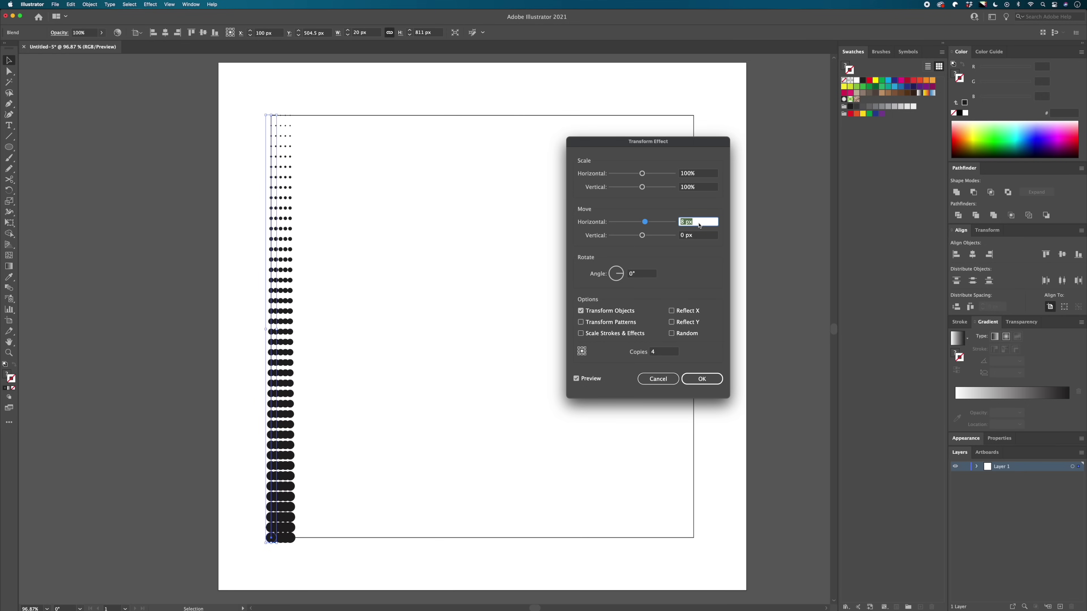
pyautogui.press('Up')
pyautogui.press('Up')
pyautogui.press('Up')
pyautogui.press('Up')
pyautogui.press('Up')
pyautogui.press('Up')
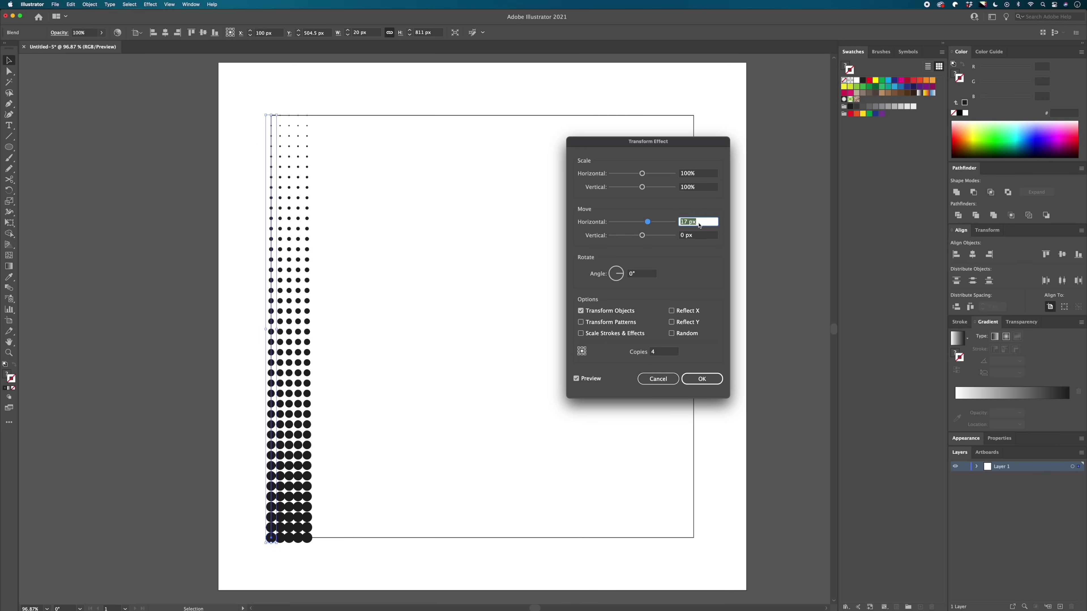
pyautogui.press('Up')
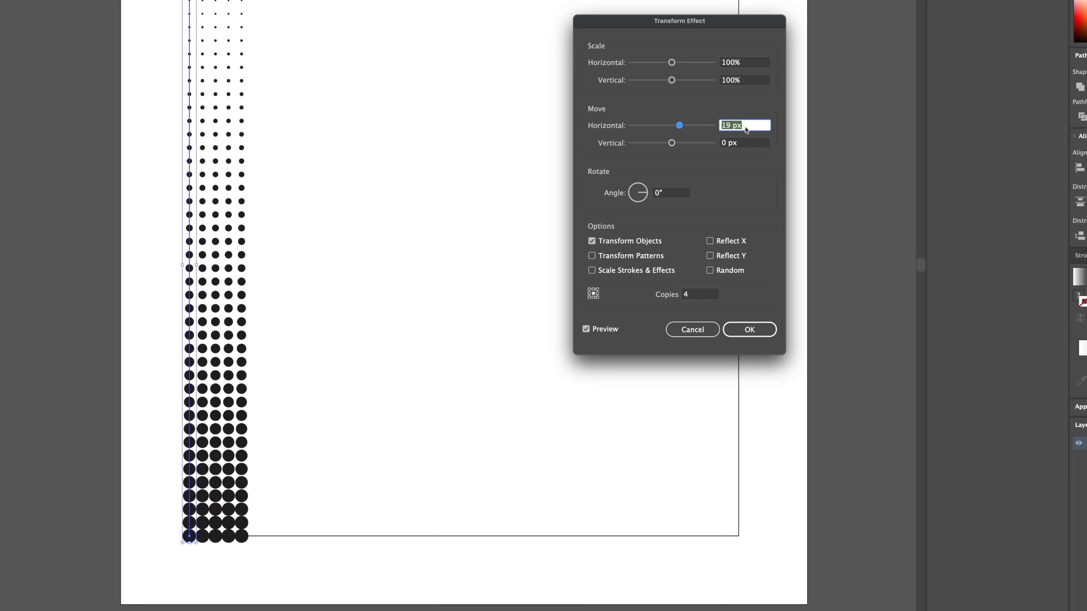
pyautogui.press('Up')
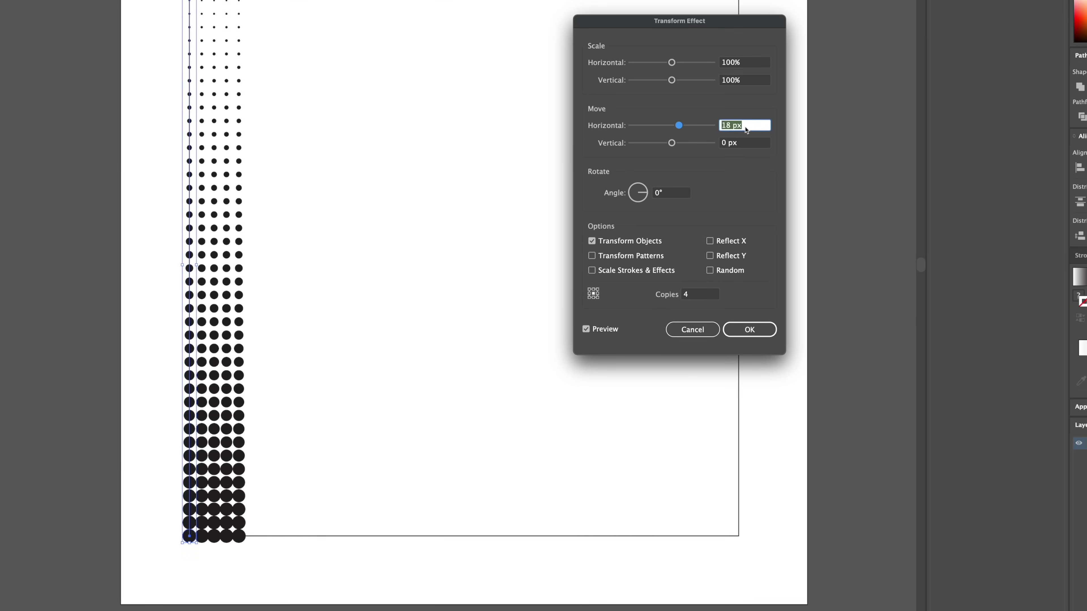
pyautogui.press('Up')
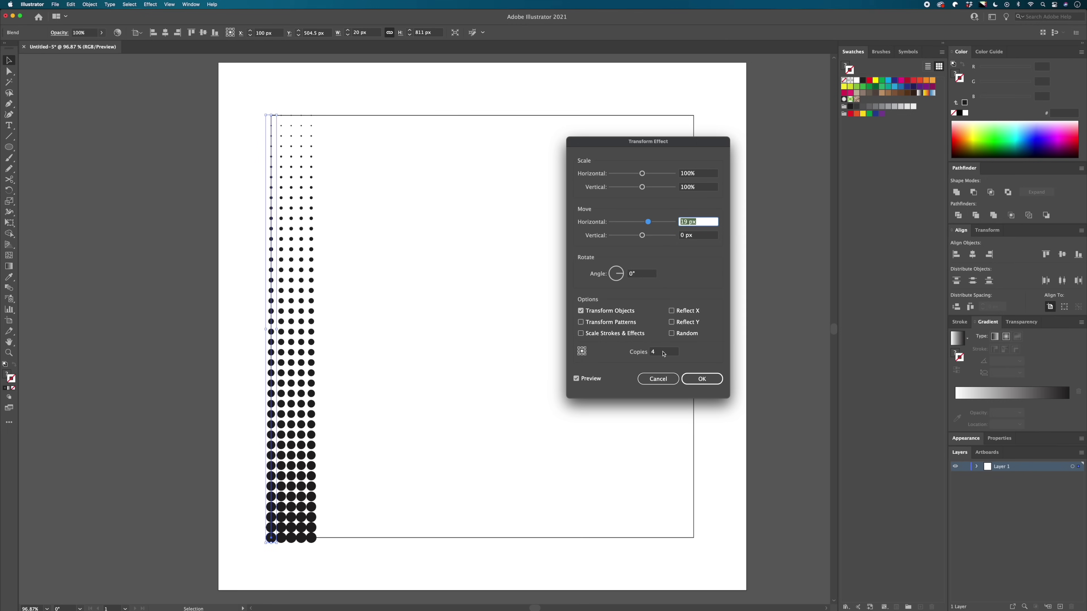
# Step: Raise the Transform effect's copies to 42 to fill the square's width and apply the effect
pyautogui.click(663, 352)
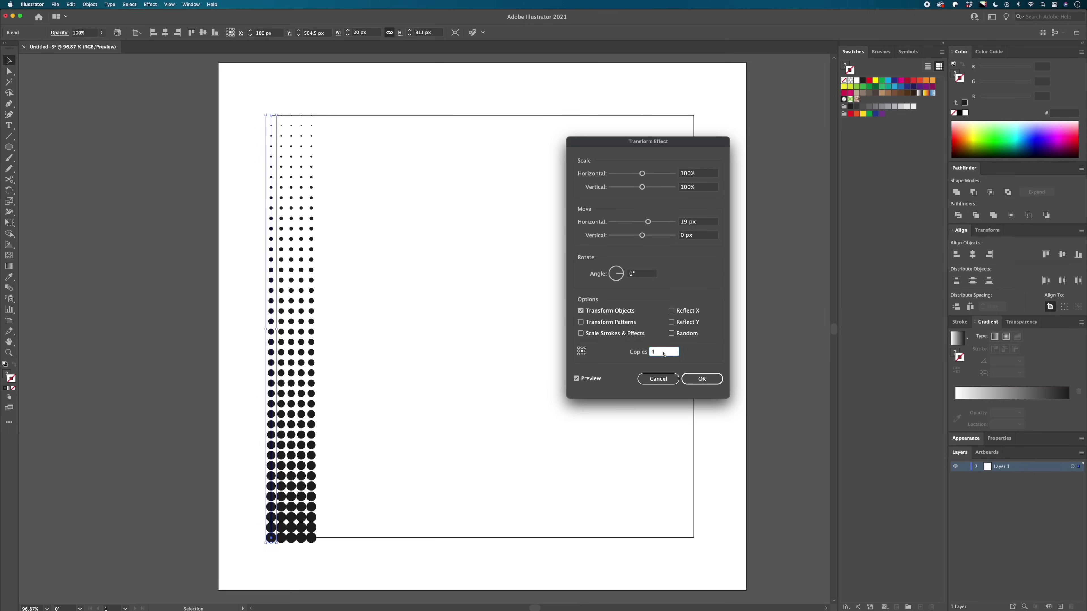
pyautogui.press('Up')
pyautogui.press('Up')
pyautogui.press('Up')
pyautogui.press('Up')
pyautogui.press('Up')
pyautogui.press('Up')
pyautogui.press('Up')
pyautogui.press('Up')
pyautogui.press('Up')
pyautogui.press('Up')
pyautogui.press('Up')
pyautogui.press('Up')
pyautogui.press('Up')
pyautogui.press('Up')
pyautogui.press('Up')
pyautogui.press('Up')
pyautogui.press('Up')
pyautogui.press('Up')
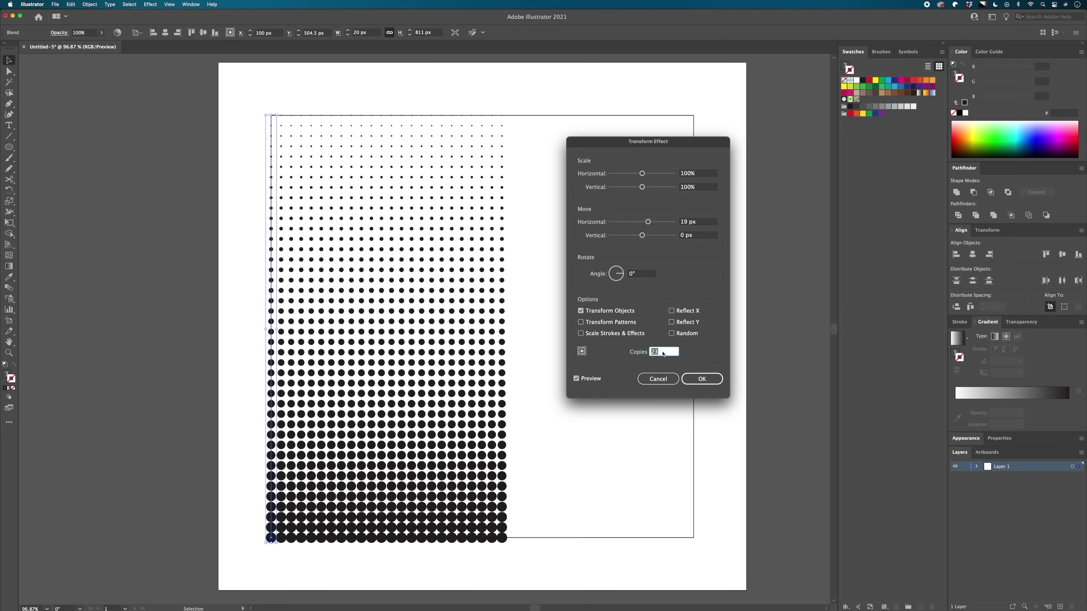
pyautogui.press('Up')
pyautogui.press('Up')
pyautogui.press('Up')
pyautogui.press('Up')
pyautogui.press('Up')
pyautogui.press('Up')
pyautogui.press('Up')
pyautogui.press('Up')
pyautogui.press('Up')
pyautogui.press('Up')
pyautogui.press('Up')
pyautogui.press('Up')
pyautogui.press('Up')
pyautogui.press('Up')
pyautogui.press('Up')
pyautogui.press('Up')
pyautogui.press('Up')
pyautogui.press('Up')
pyautogui.press('Up')
pyautogui.press('Up')
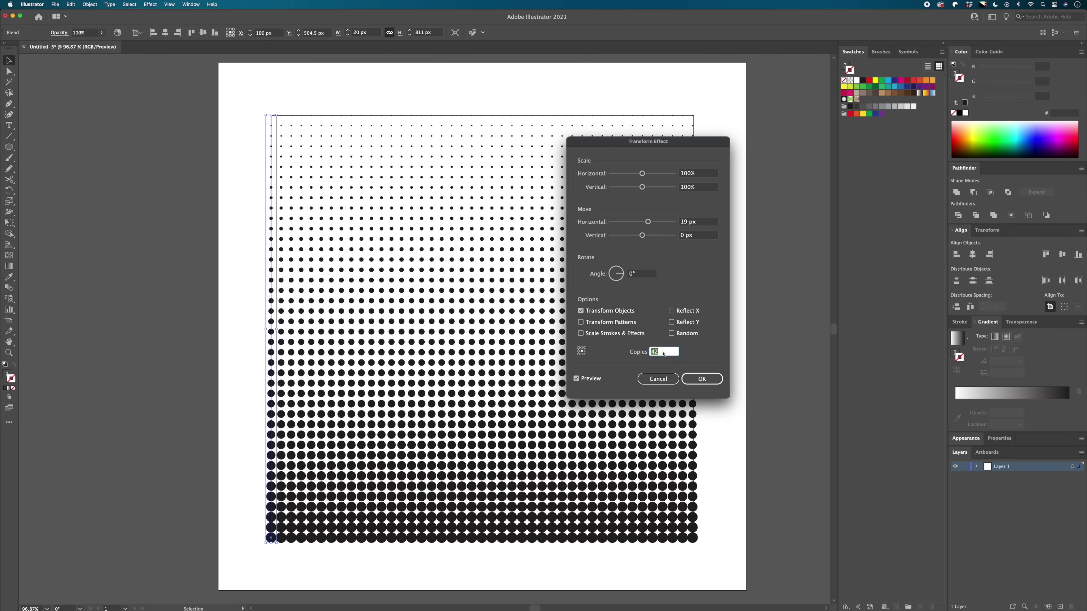
pyautogui.click(715, 382)
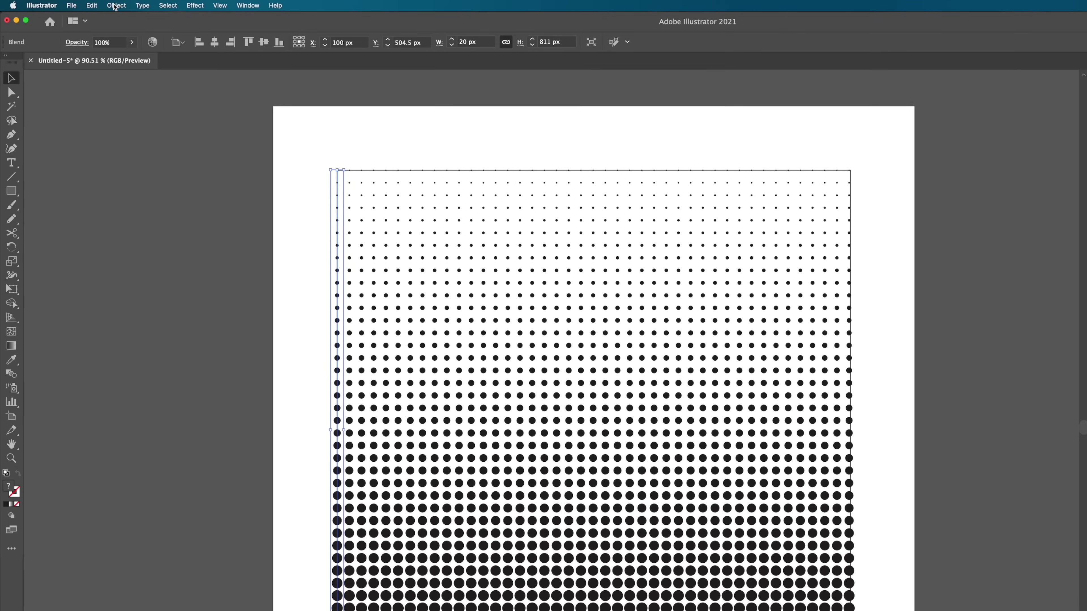
# Step: Expand the appearance of the dot grid and recolour its dots cyan (00aeef)
pyautogui.click(88, 5)
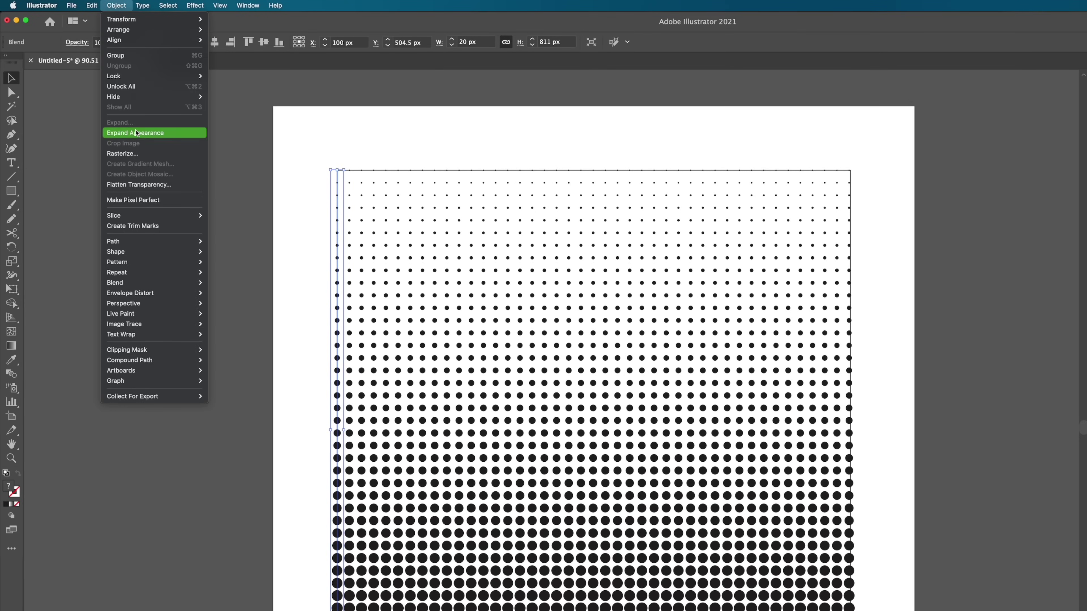
pyautogui.click(129, 133)
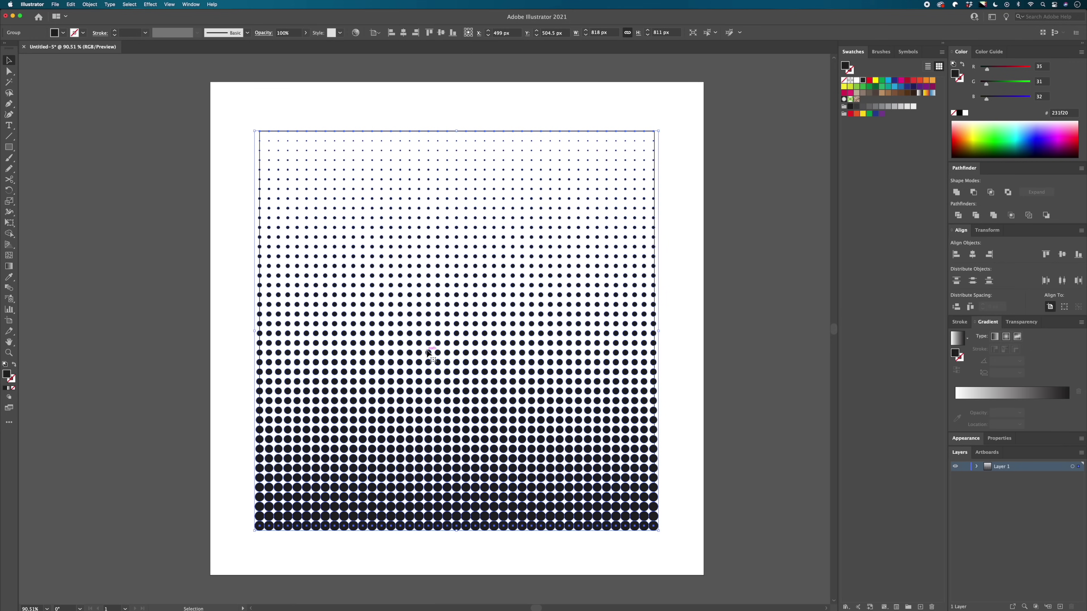
pyautogui.click(869, 81)
pyautogui.click(876, 80)
pyautogui.click(888, 81)
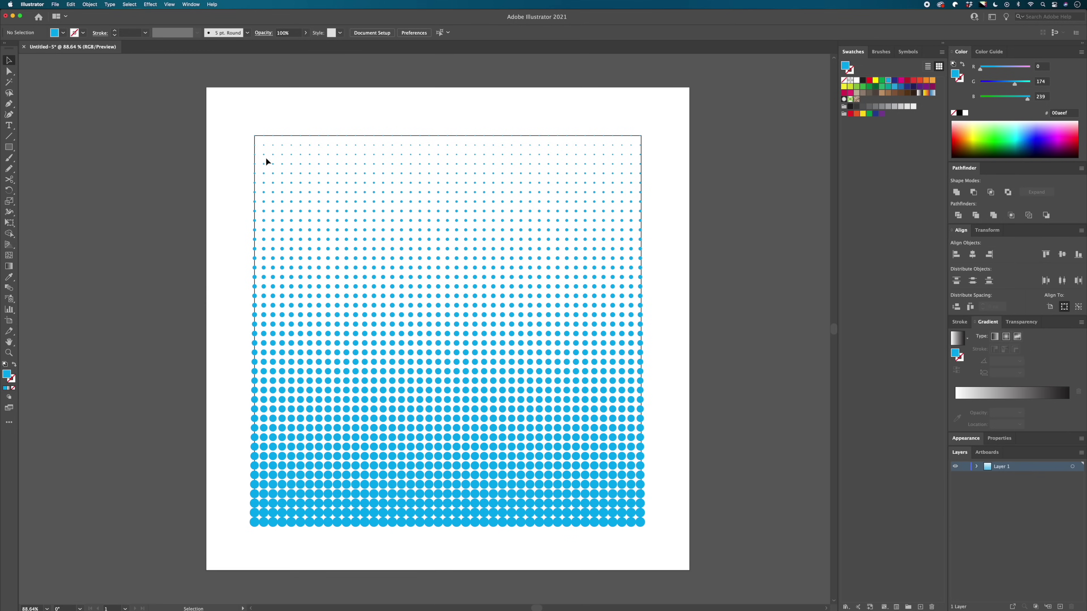
# Step: Draw an 801 px cyan square over the dot grid, matching the outlined square
pyautogui.press('m')
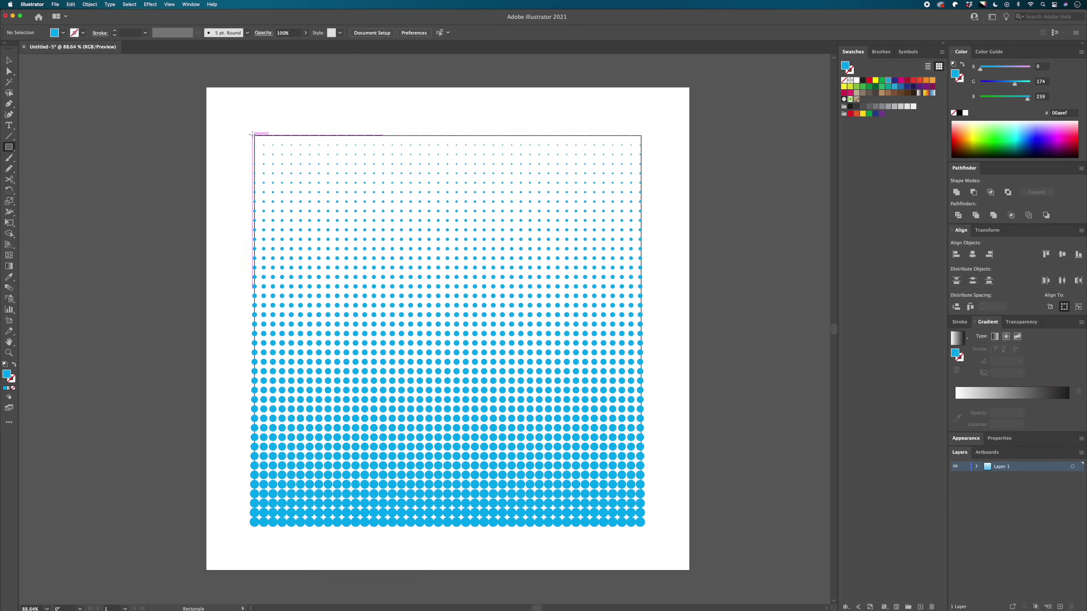
pyautogui.moveTo(255, 134); pyautogui.dragTo(627, 520)
pyautogui.press('v')
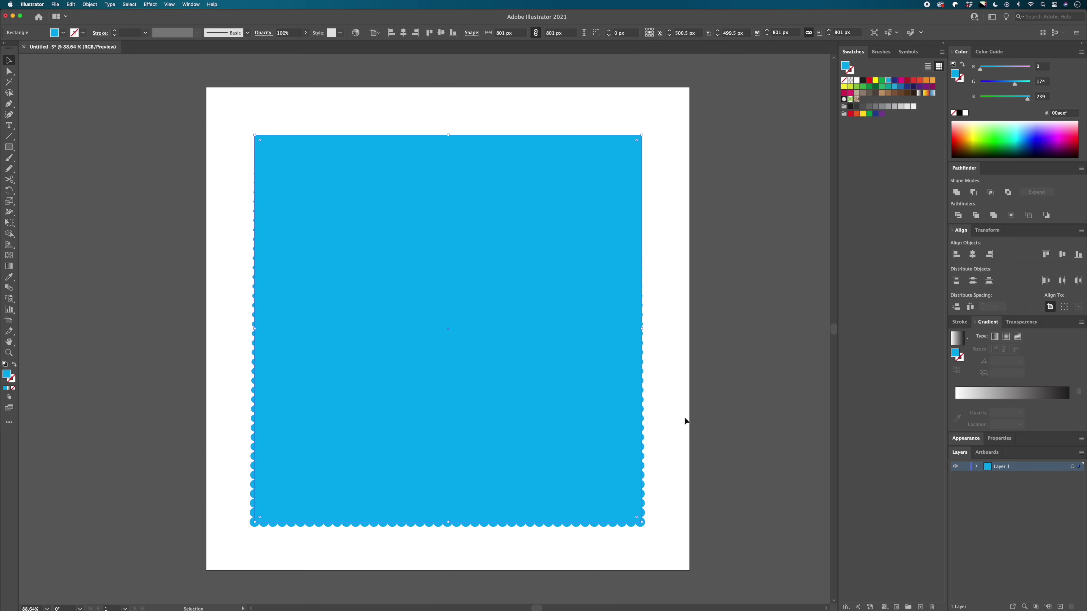
# Step: Align the square and the dot grid on both centre axes and nudge the cyan square slightly upward
pyautogui.press('super+a')
pyautogui.click(404, 32)
pyautogui.click(441, 32)
pyautogui.click(558, 211)
pyautogui.press('Up')
pyautogui.press('Up')
pyautogui.press('Up')
pyautogui.press('Up')
pyautogui.press('Up')
pyautogui.press('Up')
pyautogui.press('Up')
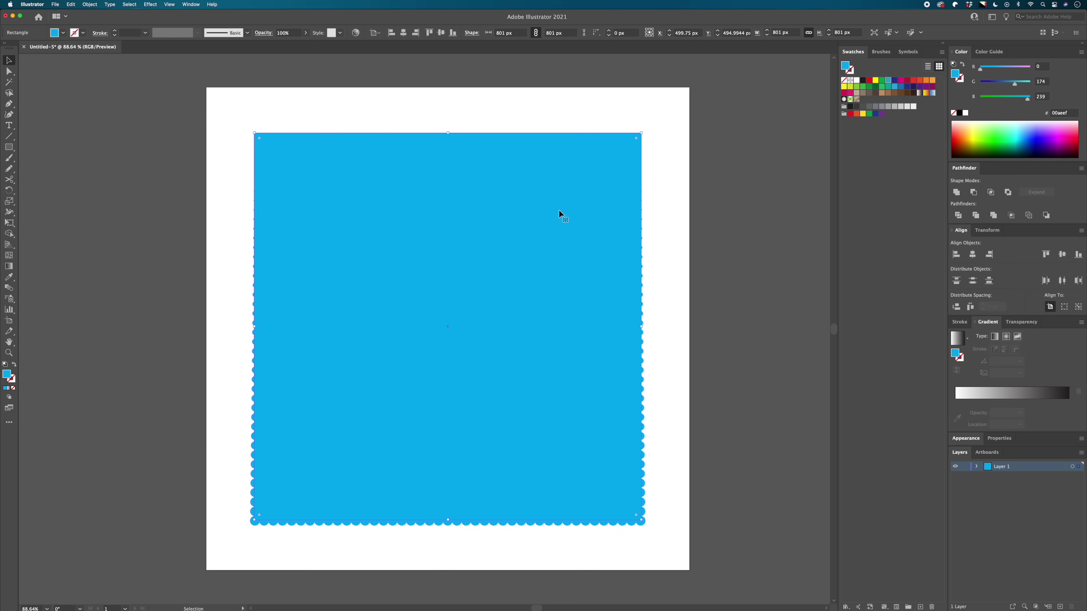
# Step: Mask the dot grid with the cyan square and move the clipped pattern off the artboard's left side
pyautogui.press('super+a')
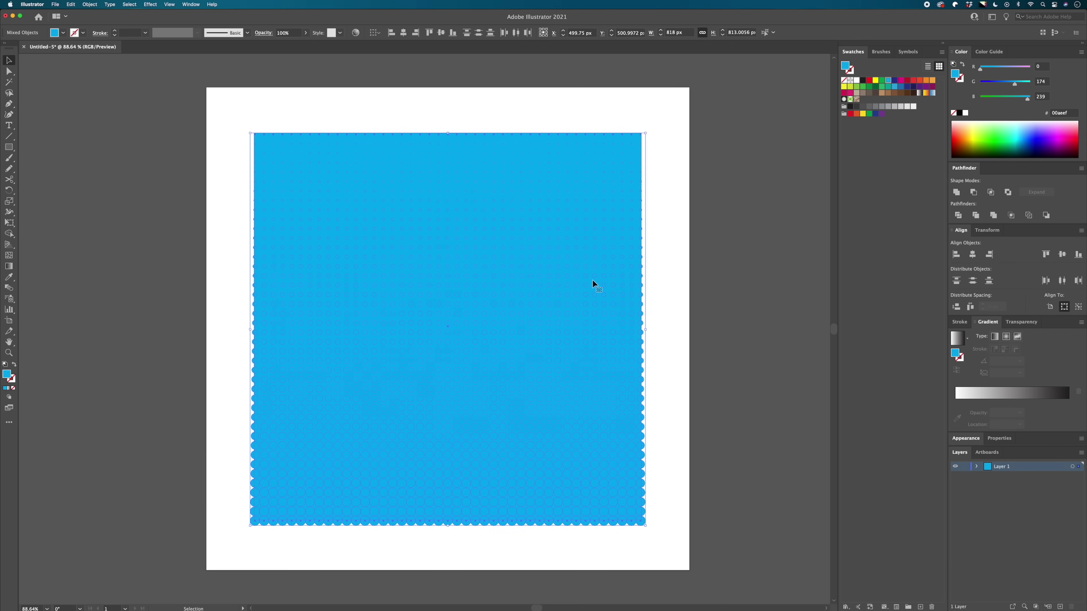
pyautogui.press('super+7')
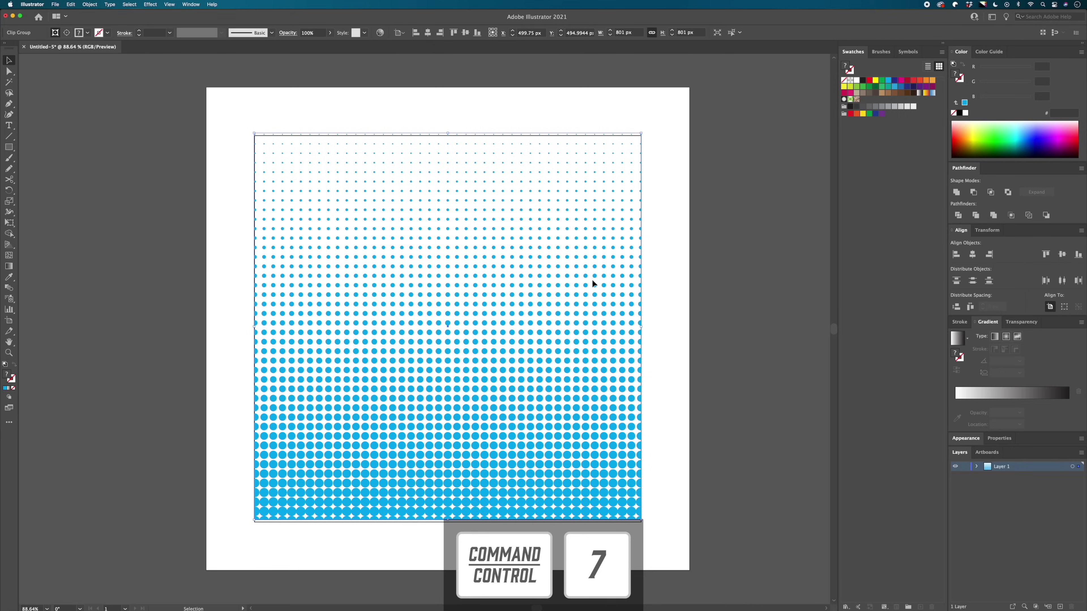
pyautogui.scroll(-3, 685, 287)
pyautogui.moveTo(587, 320); pyautogui.dragTo(305, 328)
pyautogui.click(369, 335)
pyautogui.hscroll(-3, 369, 335)
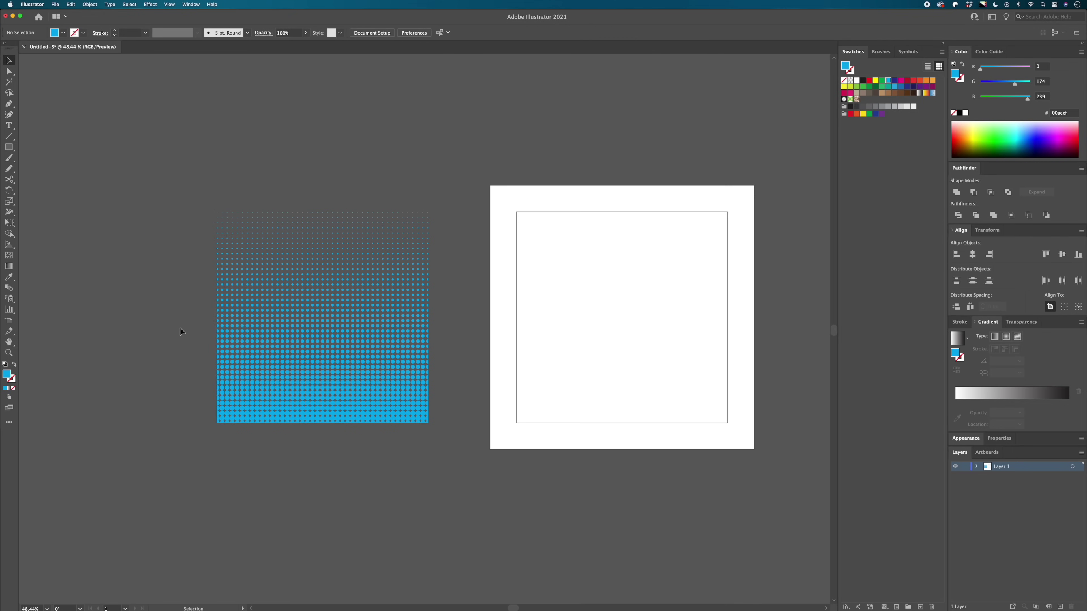
pyautogui.scroll(5, 180, 332)
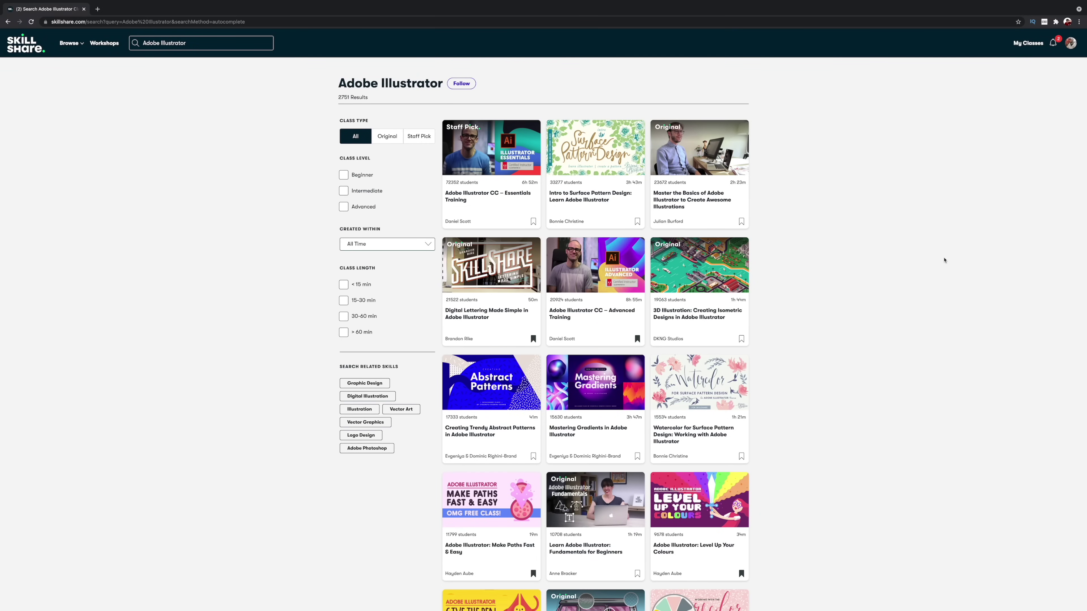
pyautogui.scroll(-8, 943, 260)
pyautogui.scroll(-10, 944, 259)
pyautogui.scroll(-4, 944, 259)
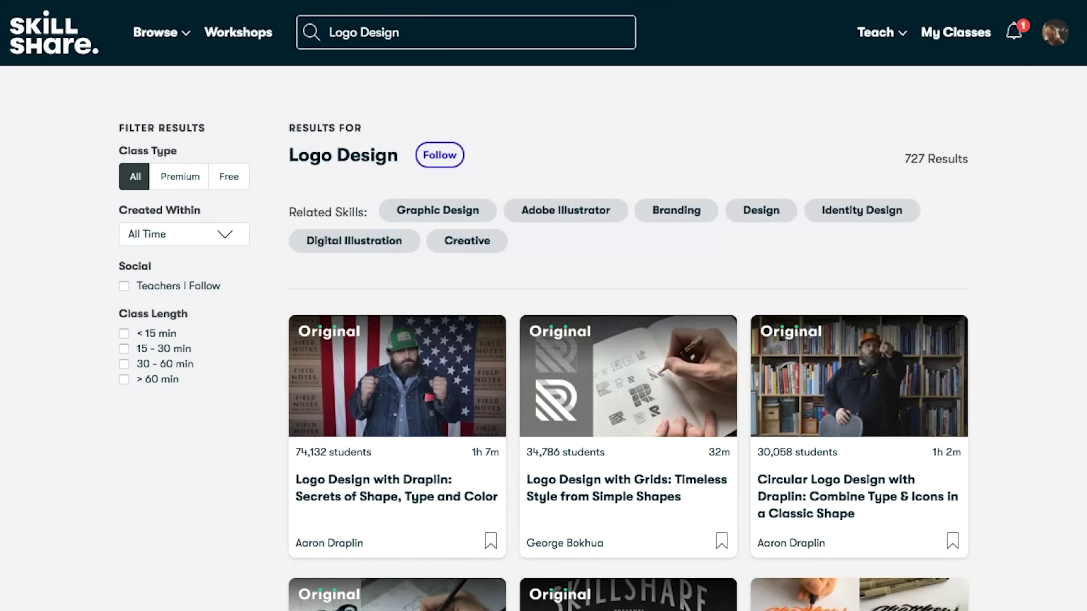
pyautogui.click(388, 498)
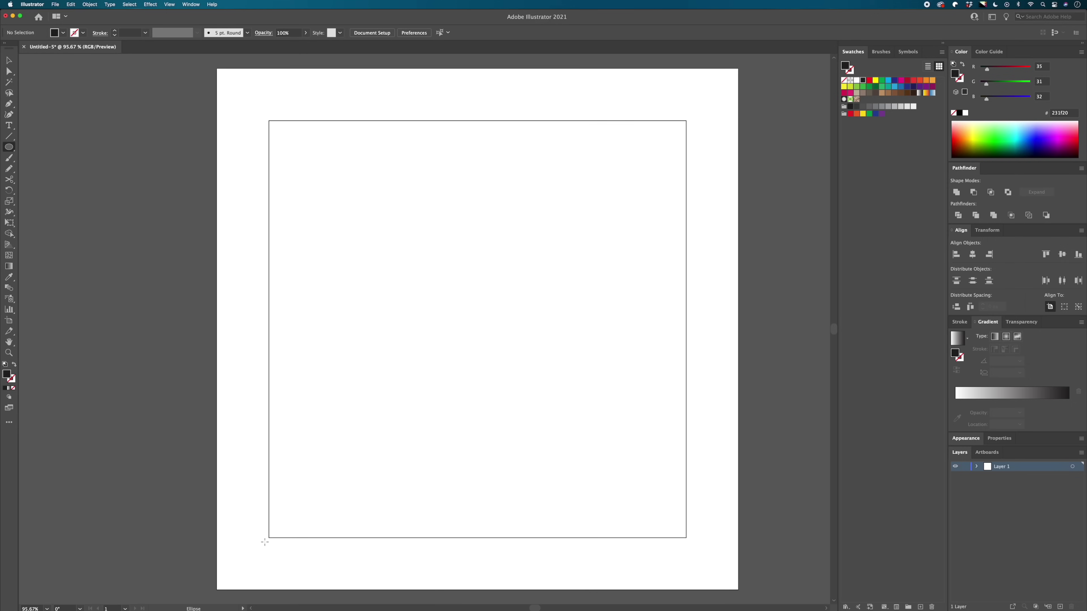
# Step: Create a black 20 px circle on the square's lower-left corner and copy it onto the upper-left corner
pyautogui.click(463, 291)
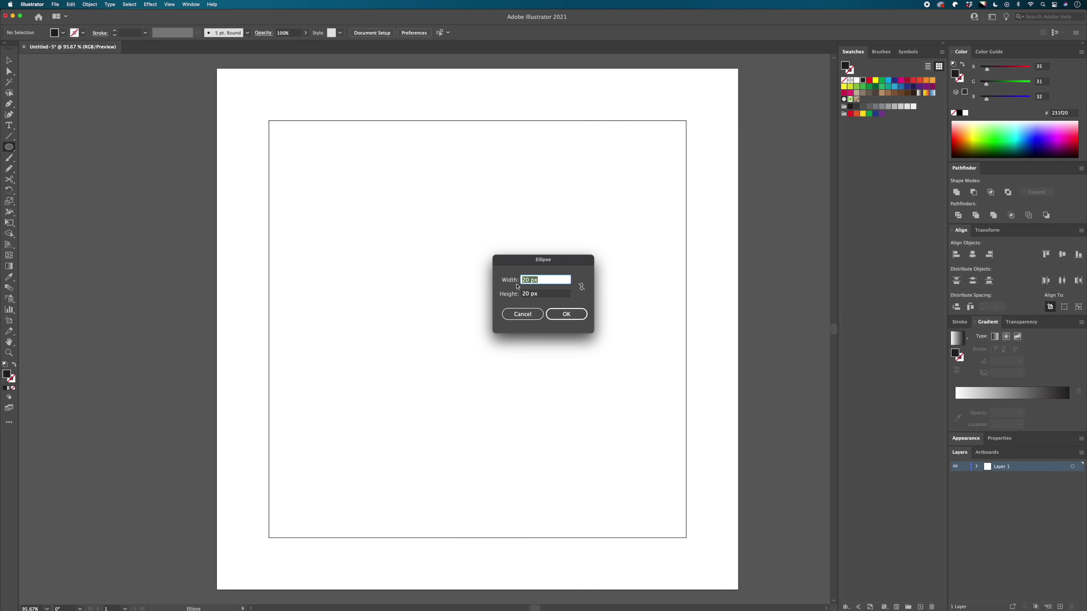
pyautogui.click(561, 314)
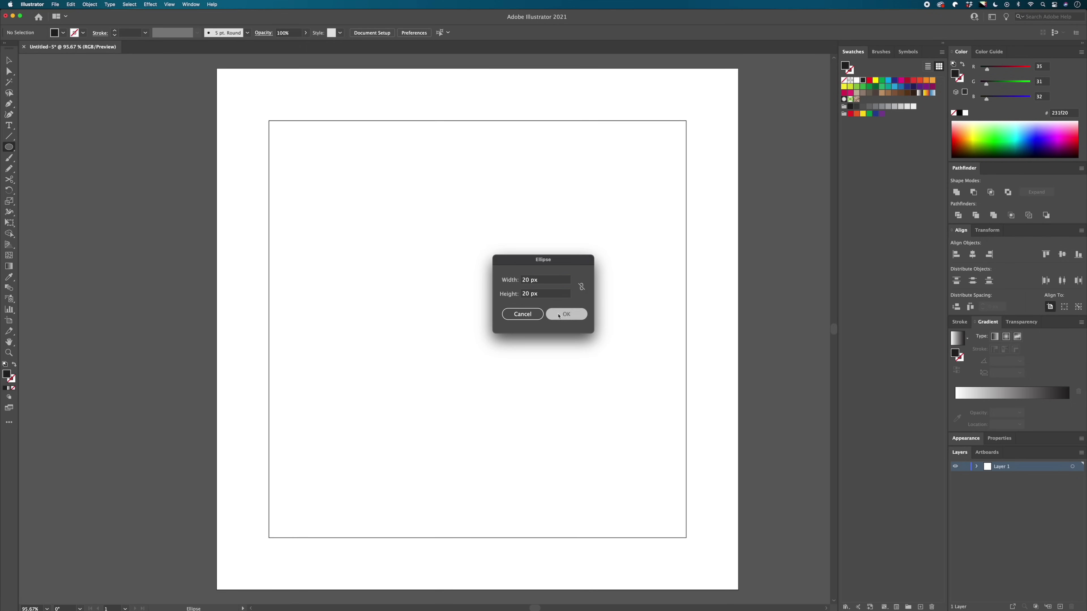
pyautogui.press('v')
pyautogui.moveTo(266, 553); pyautogui.dragTo(279, 122)
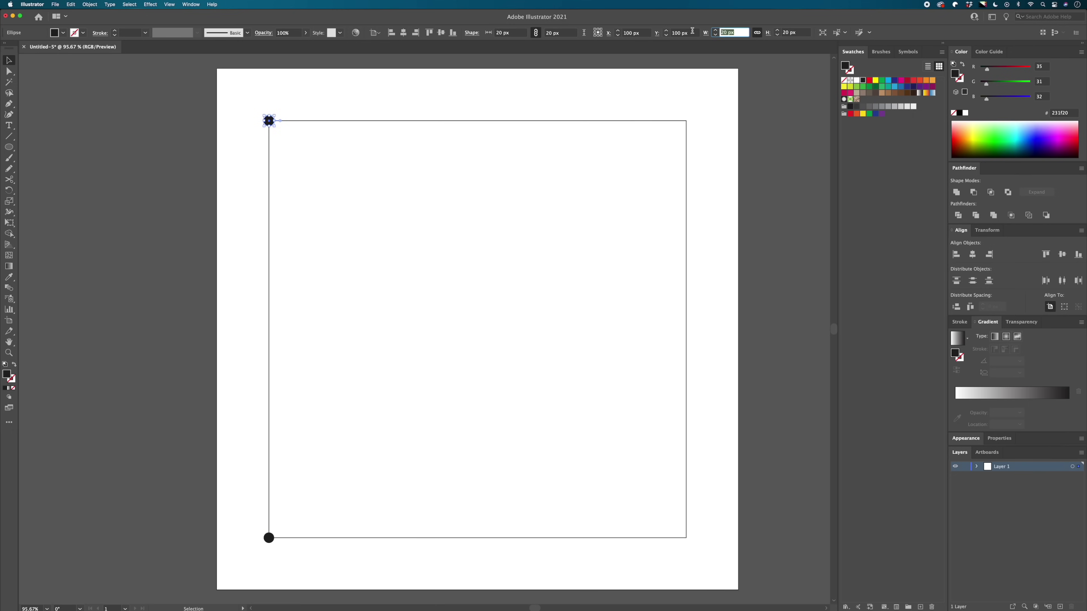
# Step: Place the copied circle on the square's lower-right corner
pyautogui.press('Return')
pyautogui.click(273, 123)
pyautogui.moveTo(257, 111); pyautogui.dragTo(686, 515)
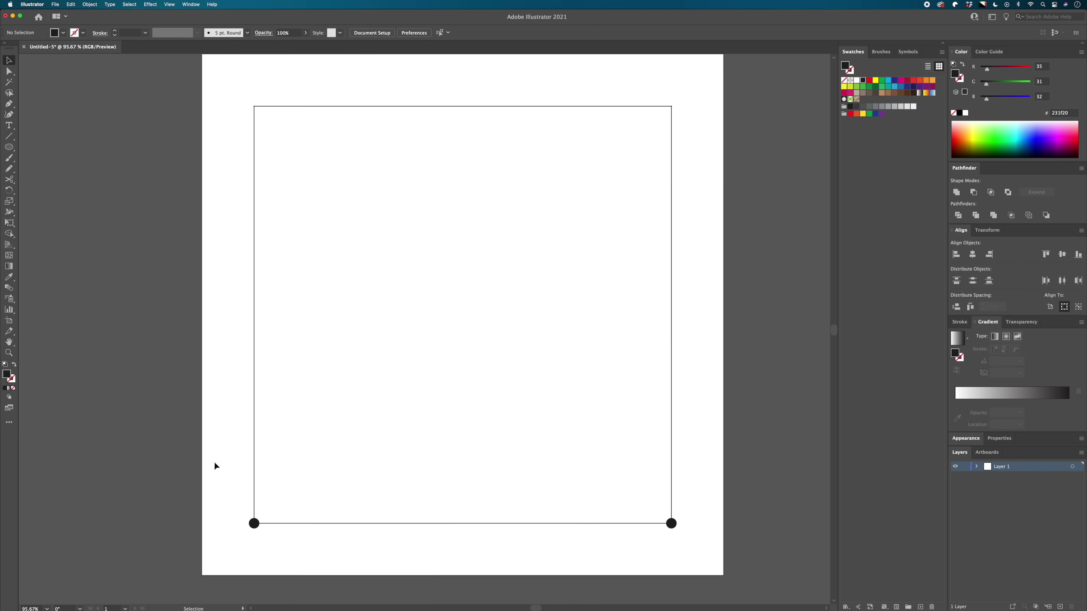
# Step: Select both circles on the square's lower corners and make a blend between them
pyautogui.moveTo(638, 553); pyautogui.dragTo(708, 545)
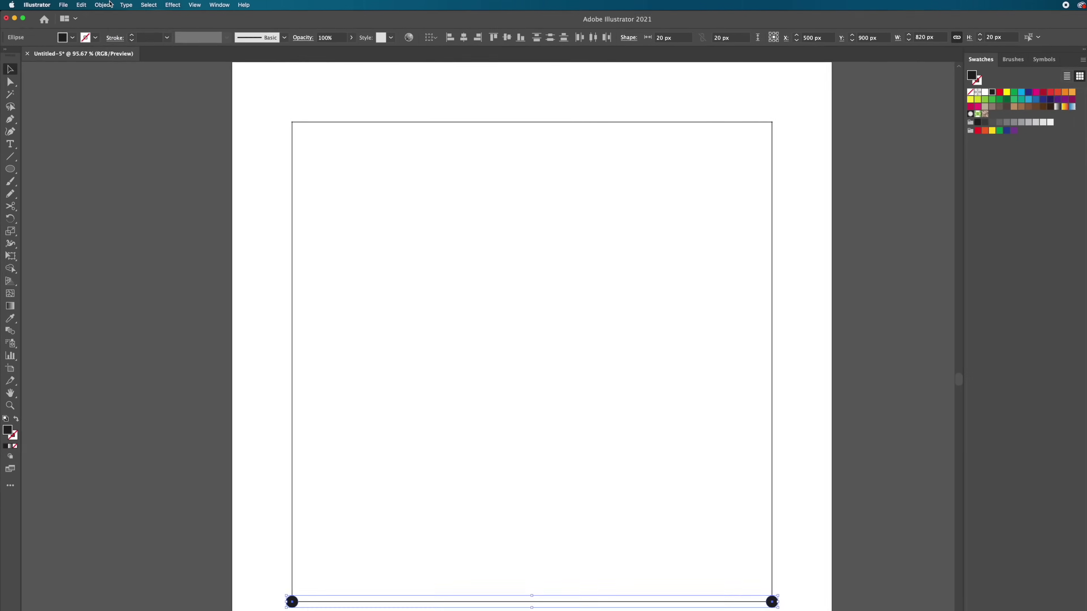
pyautogui.click(89, 4)
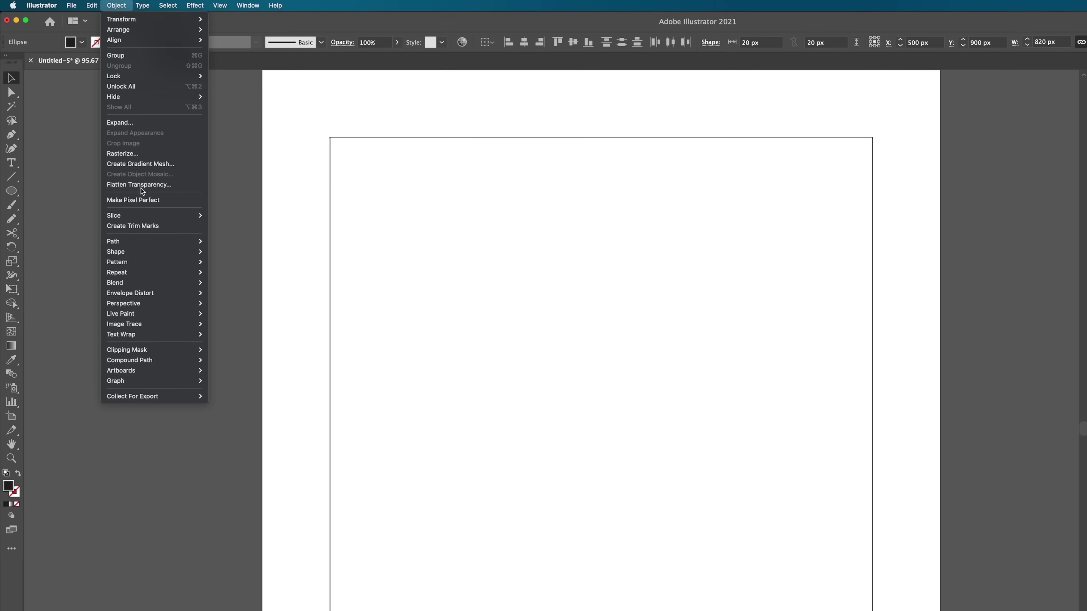
pyautogui.moveTo(155, 282)
pyautogui.click(226, 283)
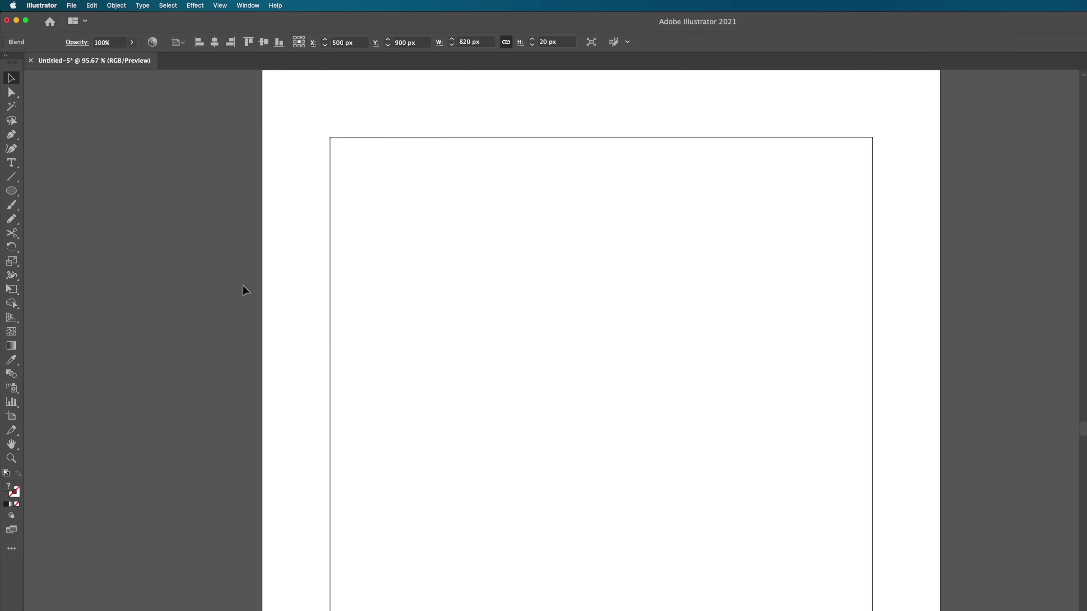
# Step: Set the bottom dot row's blend to 38 specified steps
pyautogui.click(114, 4)
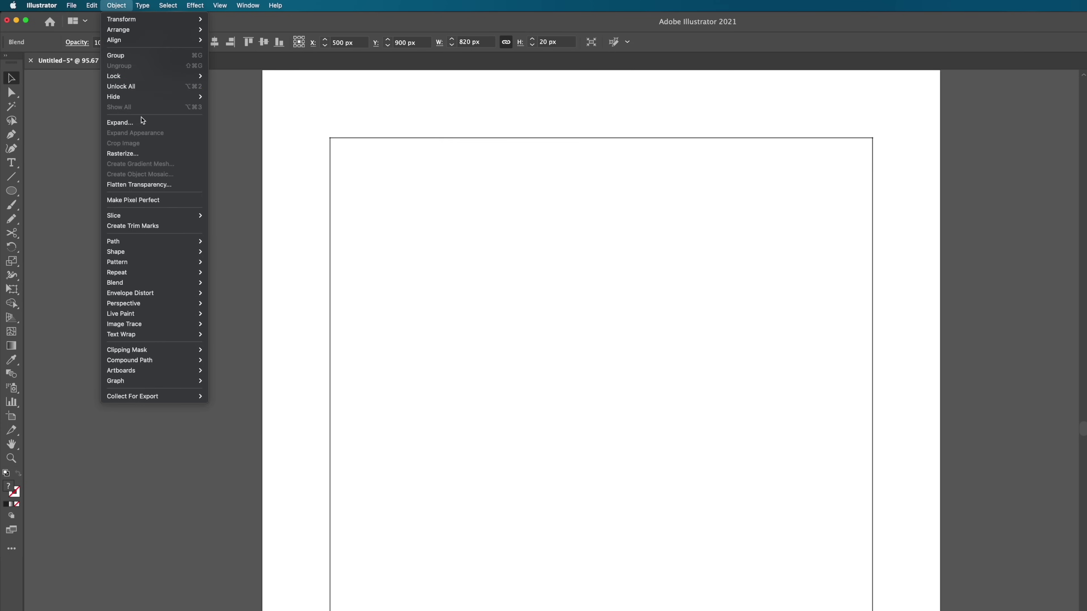
pyautogui.moveTo(182, 283)
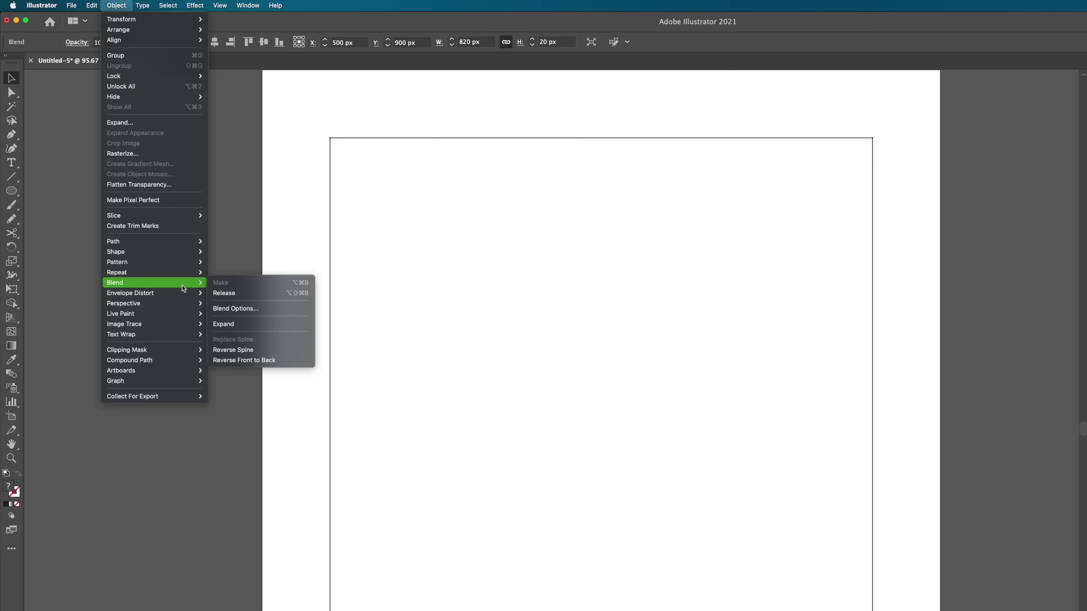
pyautogui.click(258, 310)
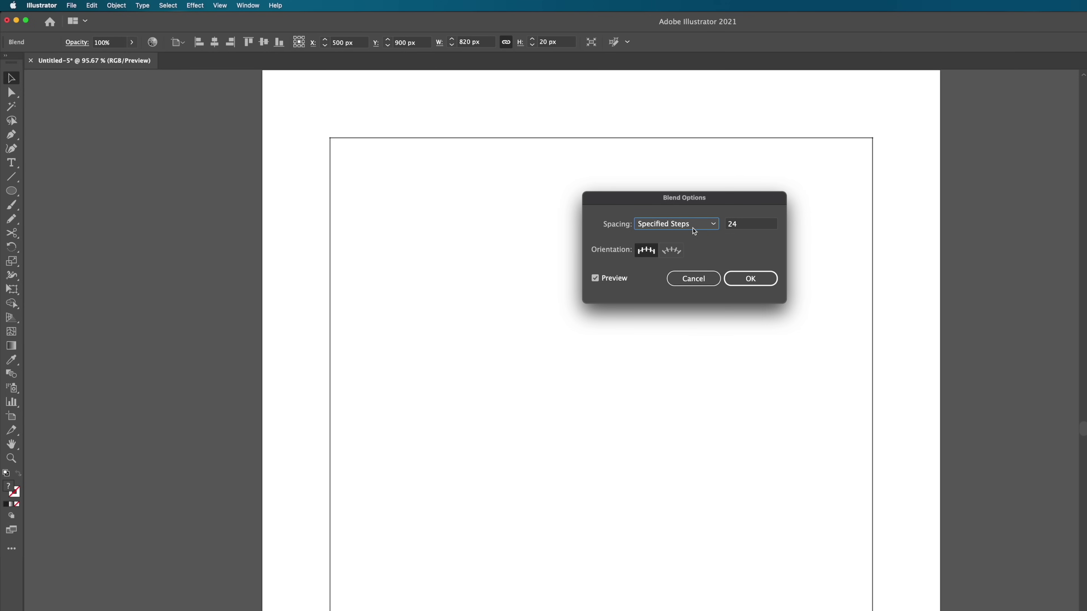
pyautogui.click(752, 227)
pyautogui.press('Up')
pyautogui.press('Up')
pyautogui.press('Up')
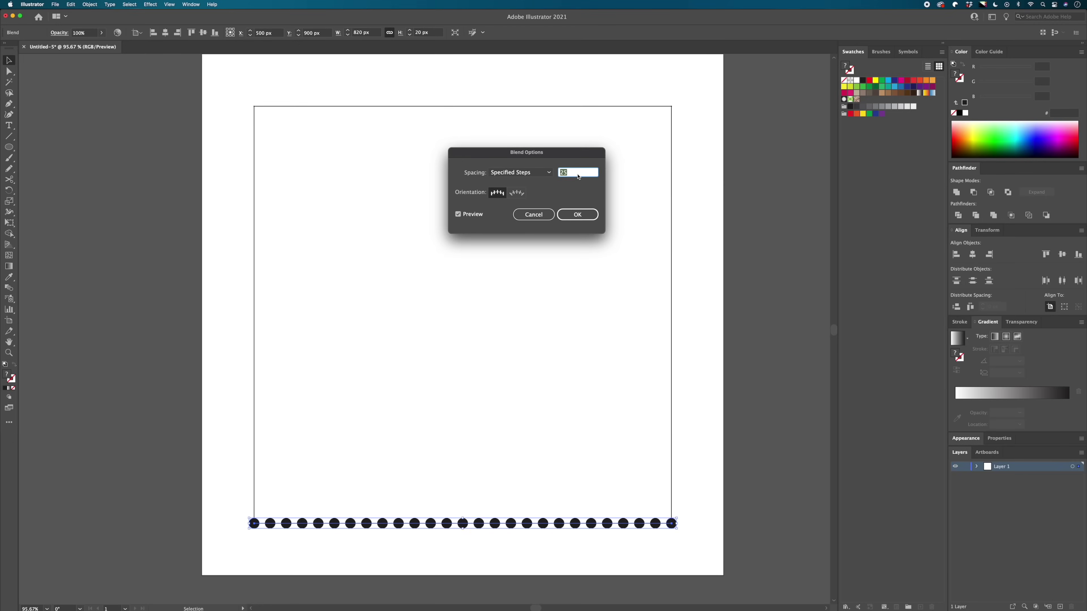
pyautogui.press('Up')
pyautogui.press('Up')
pyautogui.press('Up')
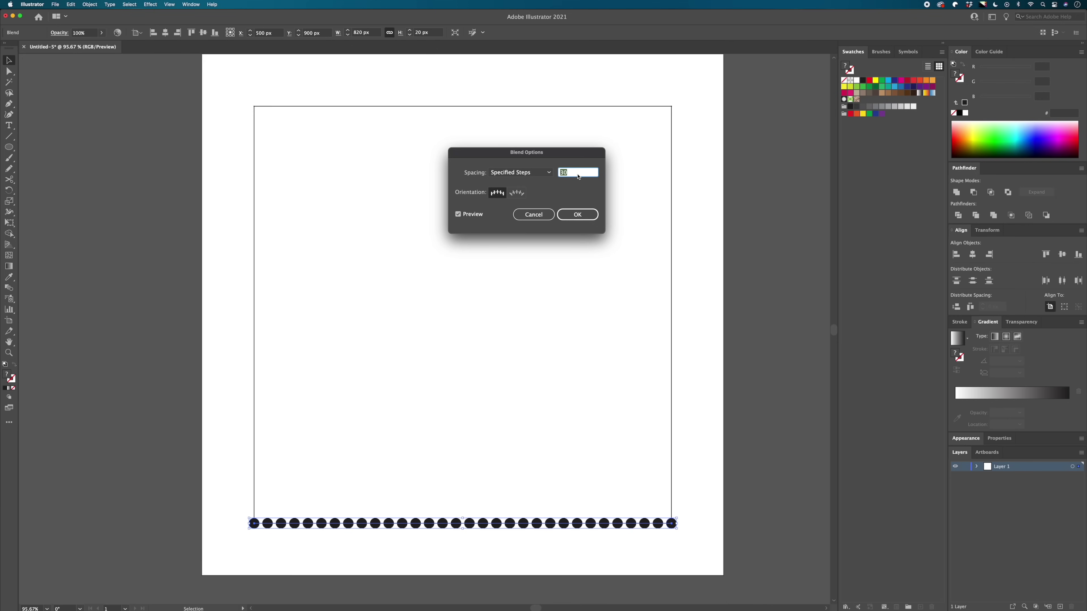
pyautogui.press('Up')
pyautogui.press('Up')
pyautogui.press('Up')
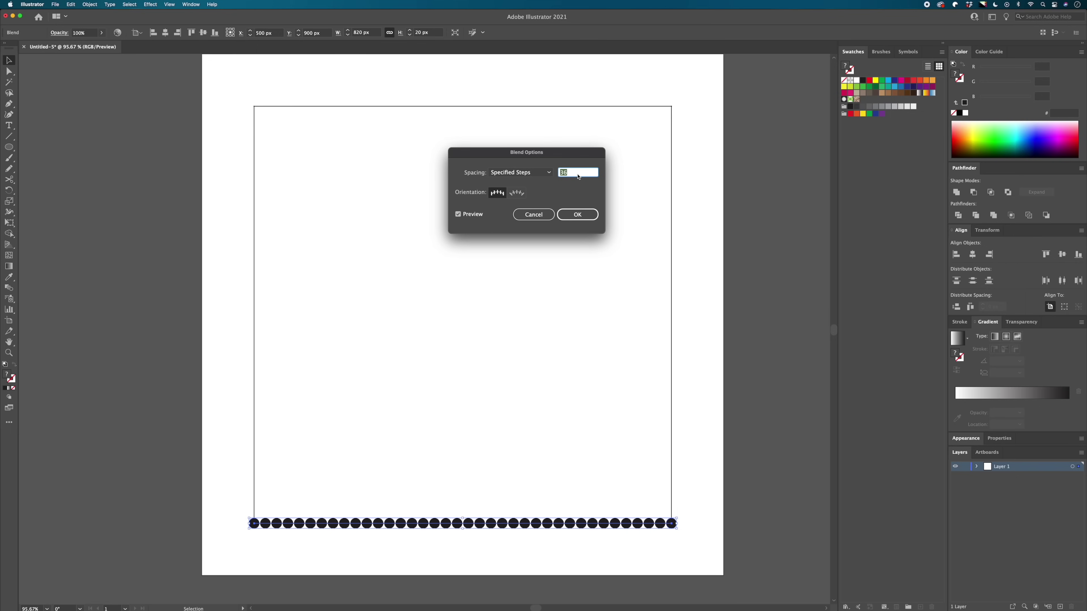
pyautogui.press('Up')
pyautogui.press('Up')
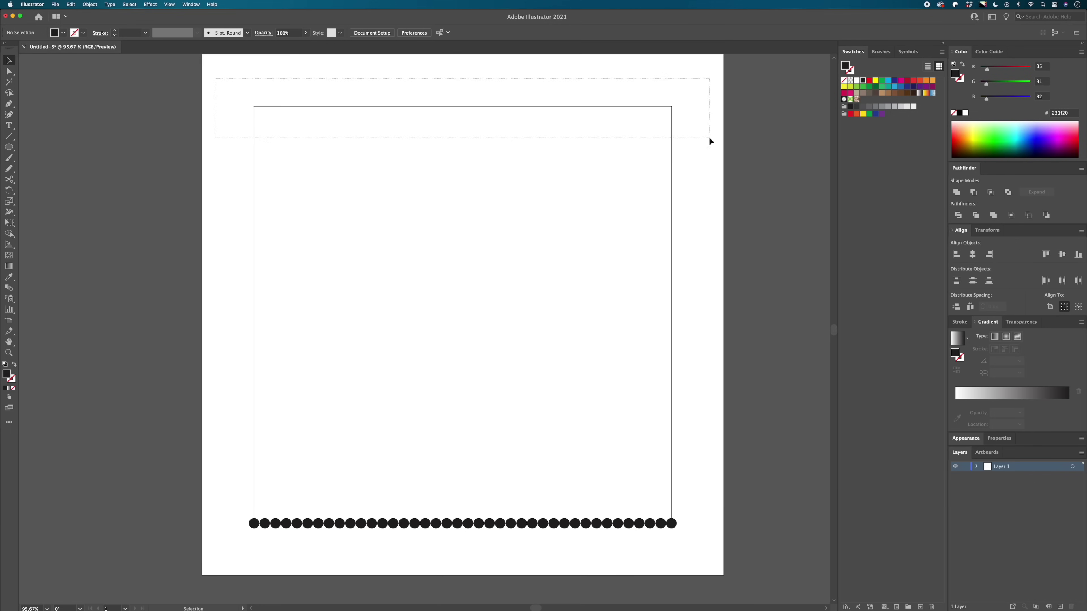
# Step: Blend the two 2 px circles on the square's upper corners, using the same number of specified steps as the bottom row
pyautogui.moveTo(710, 141); pyautogui.dragTo(710, 140)
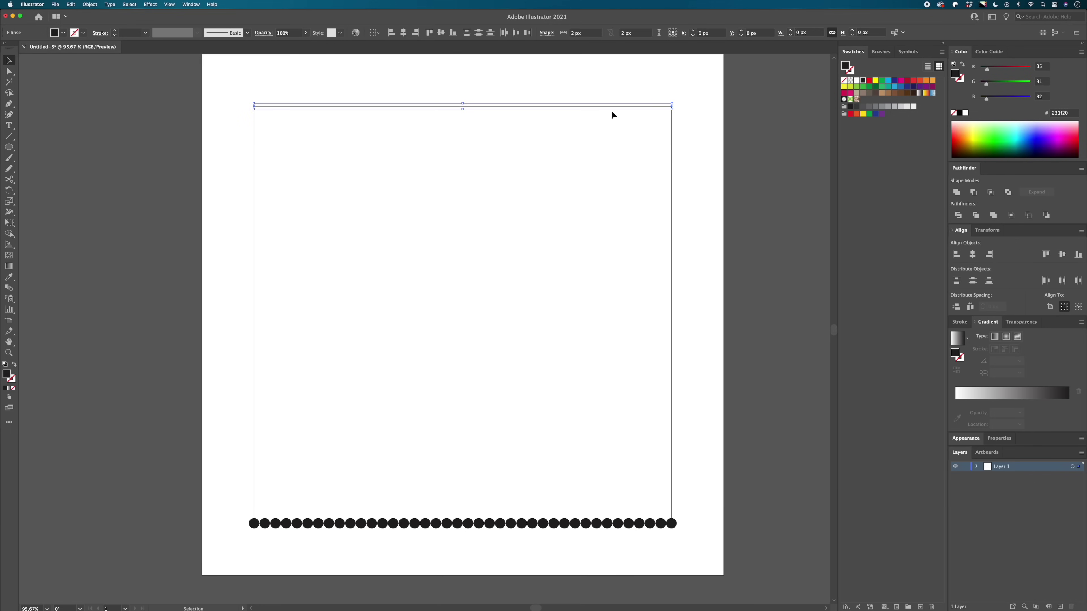
pyautogui.click(88, 5)
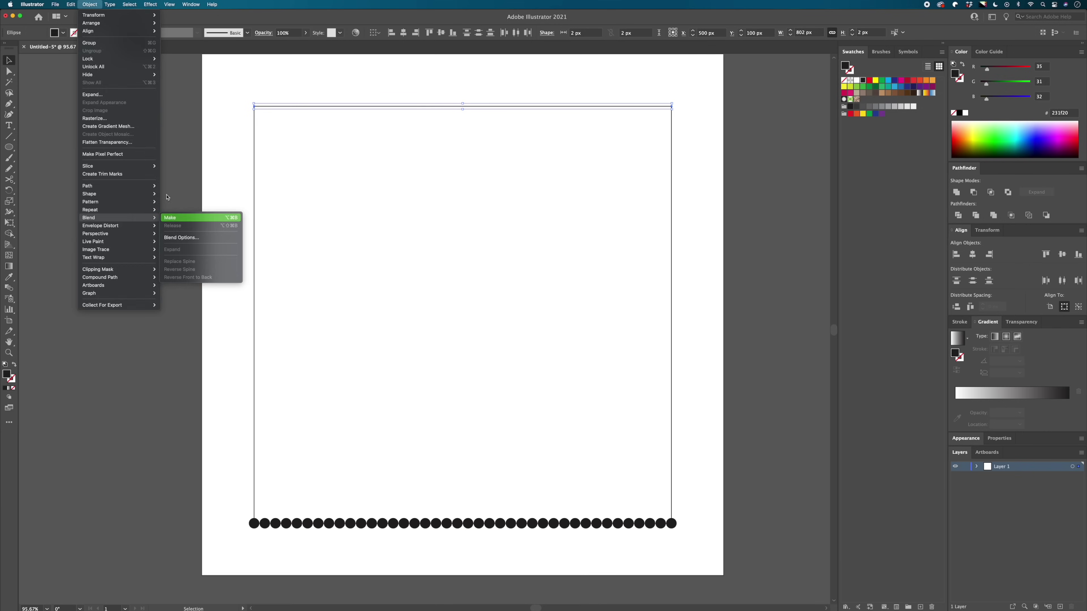
pyautogui.click(171, 218)
pyautogui.click(88, 4)
pyautogui.moveTo(137, 218)
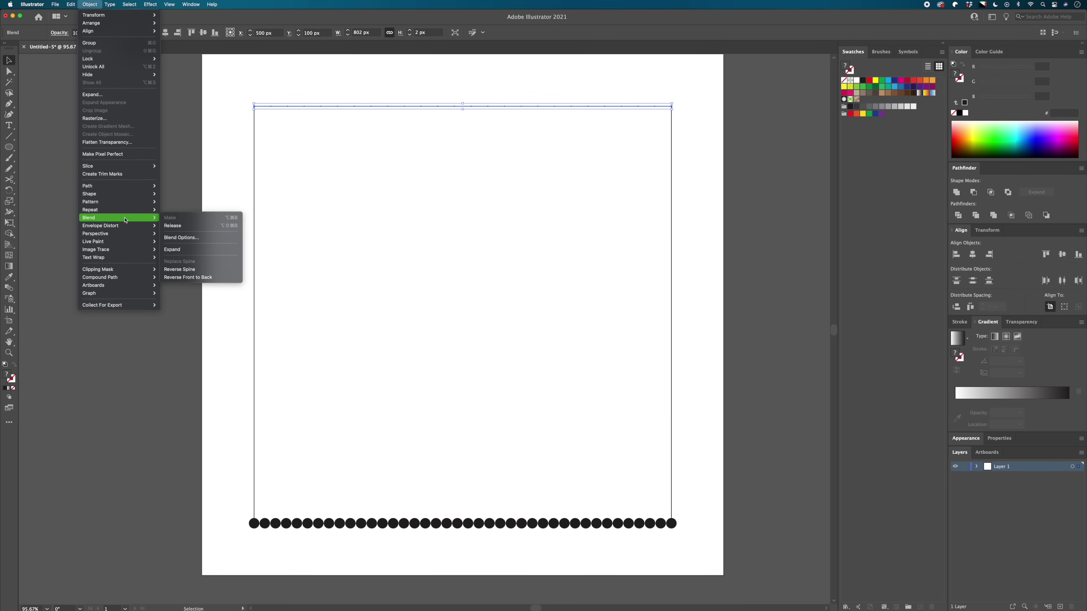
pyautogui.click(203, 240)
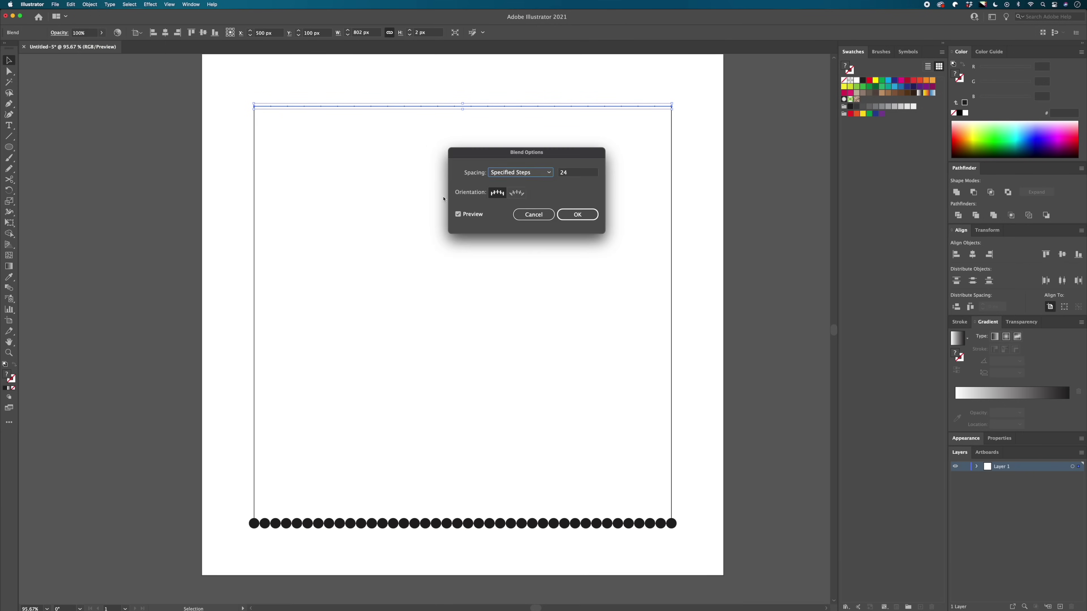
pyautogui.click(559, 173)
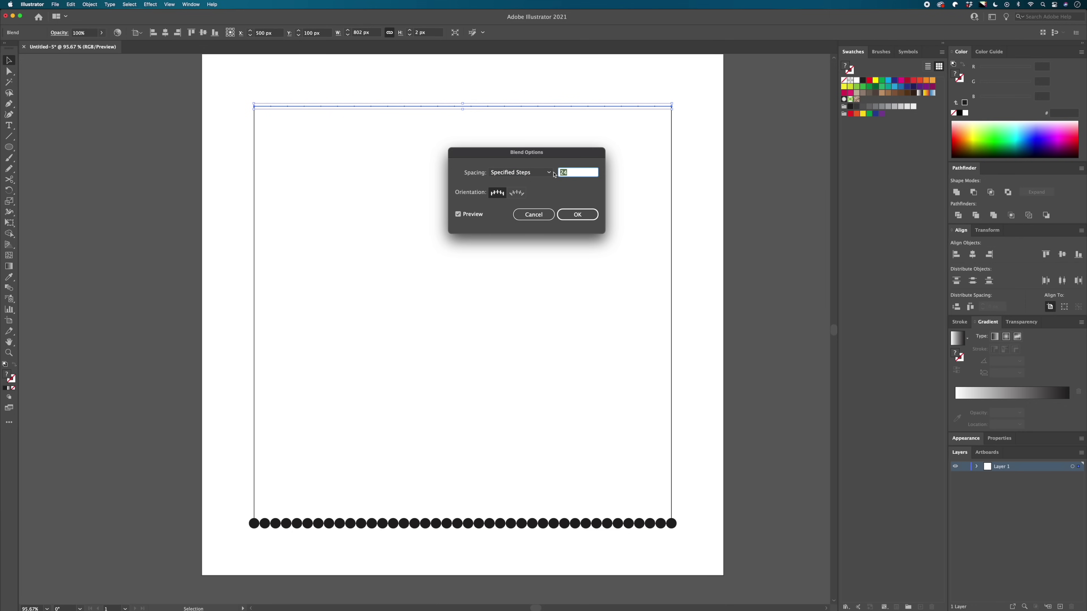
pyautogui.press('Return')
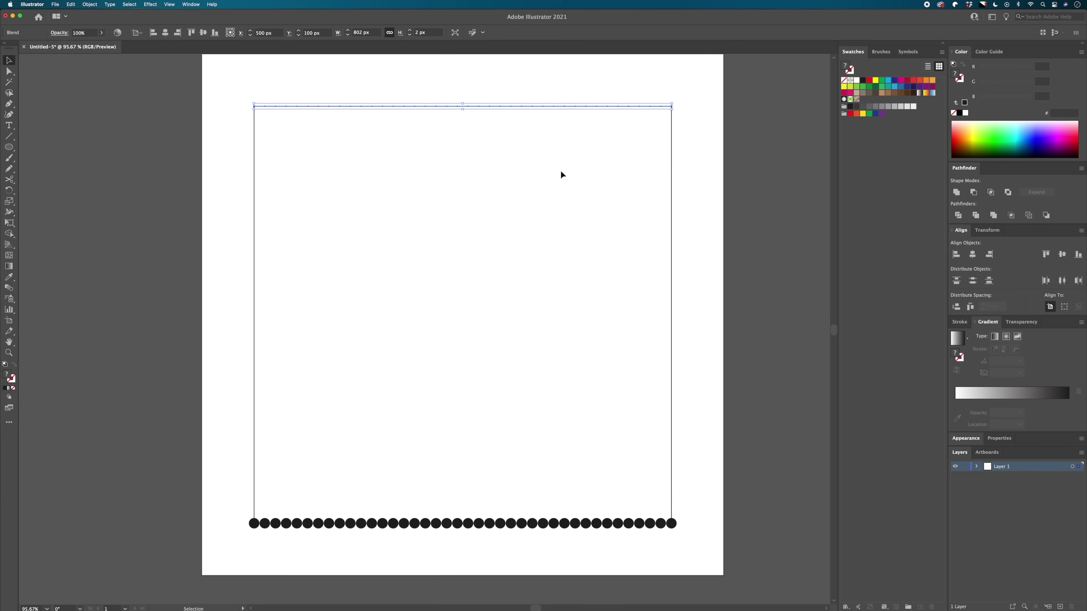
# Step: Select the top and bottom dot rows together and expand both blends
pyautogui.click(229, 97)
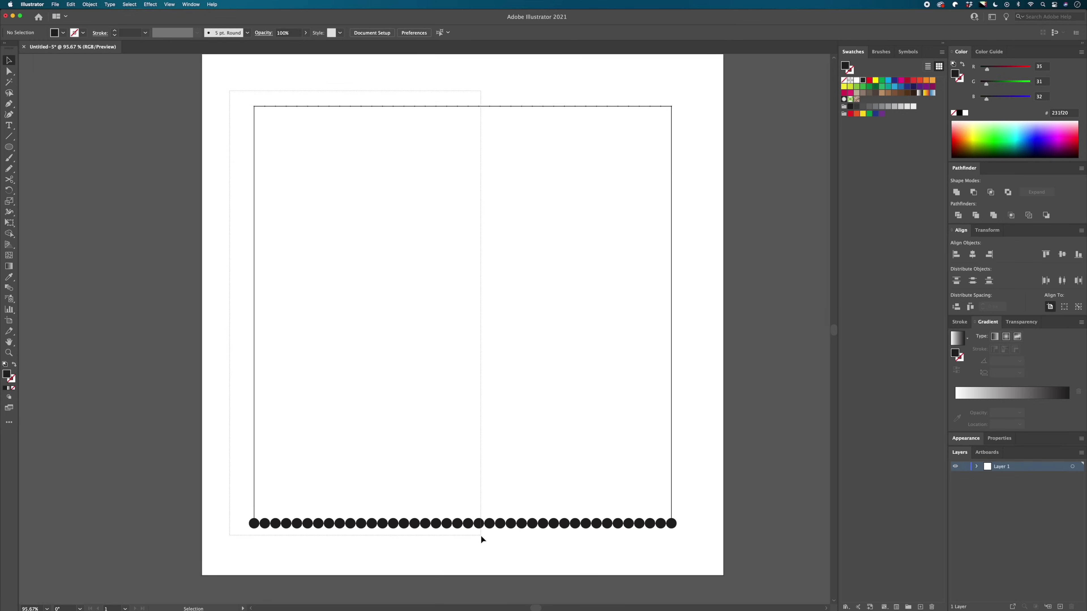
pyautogui.moveTo(481, 536); pyautogui.dragTo(360, 255)
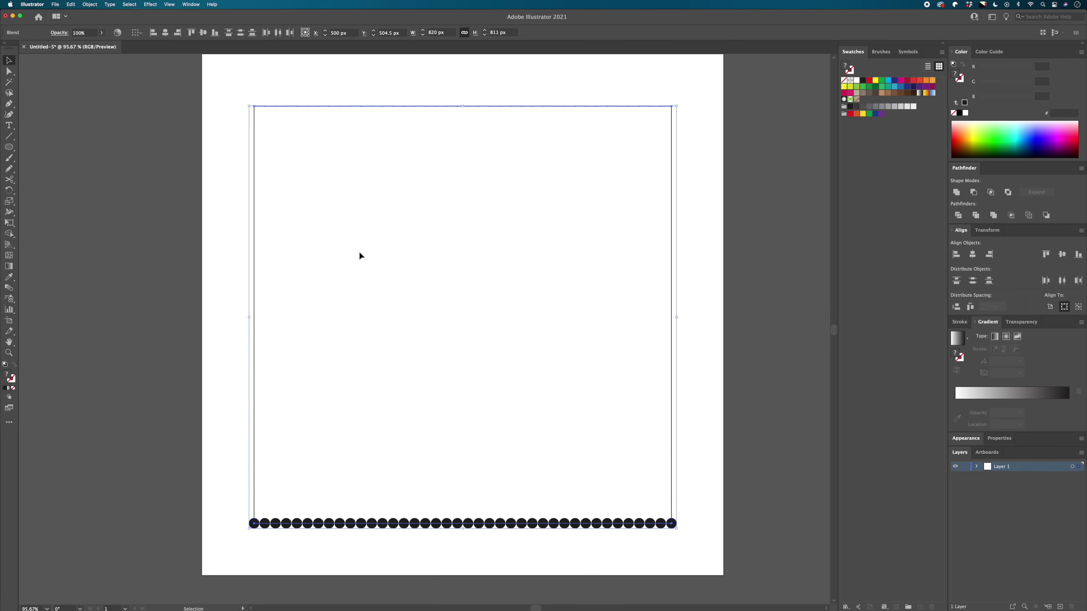
pyautogui.click(91, 5)
pyautogui.click(113, 95)
pyautogui.click(566, 351)
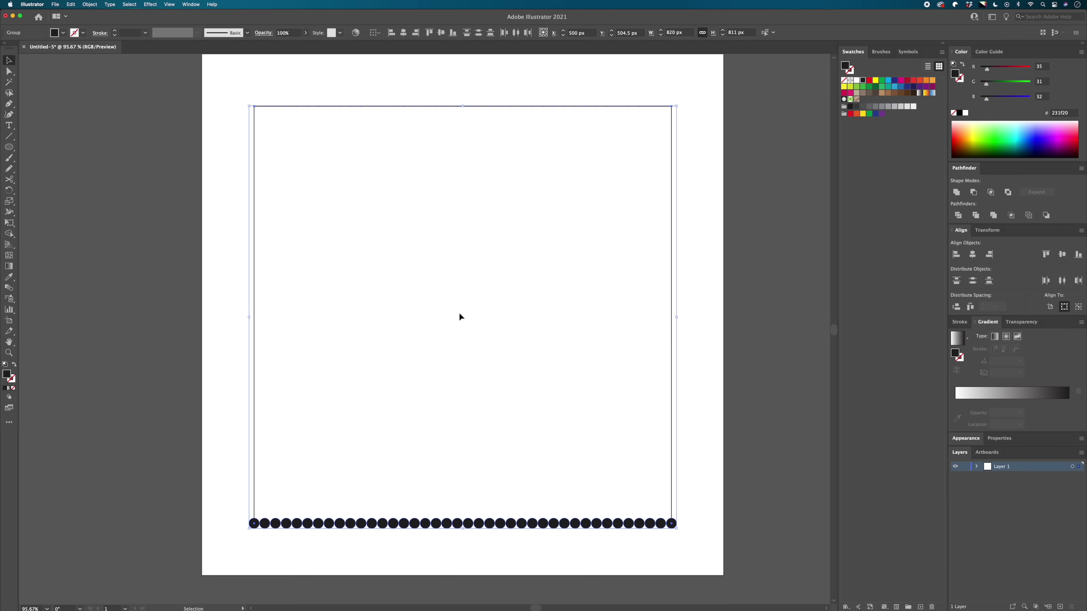
# Step: Make a blend between the expanded top and bottom rows with 38 specified steps
pyautogui.click(85, 4)
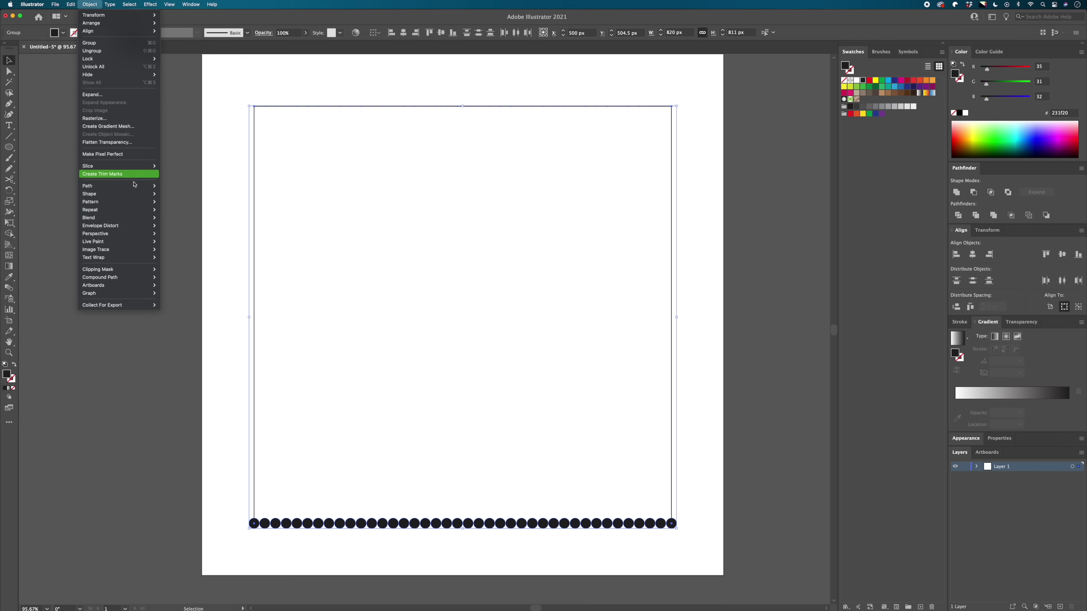
pyautogui.click(203, 254)
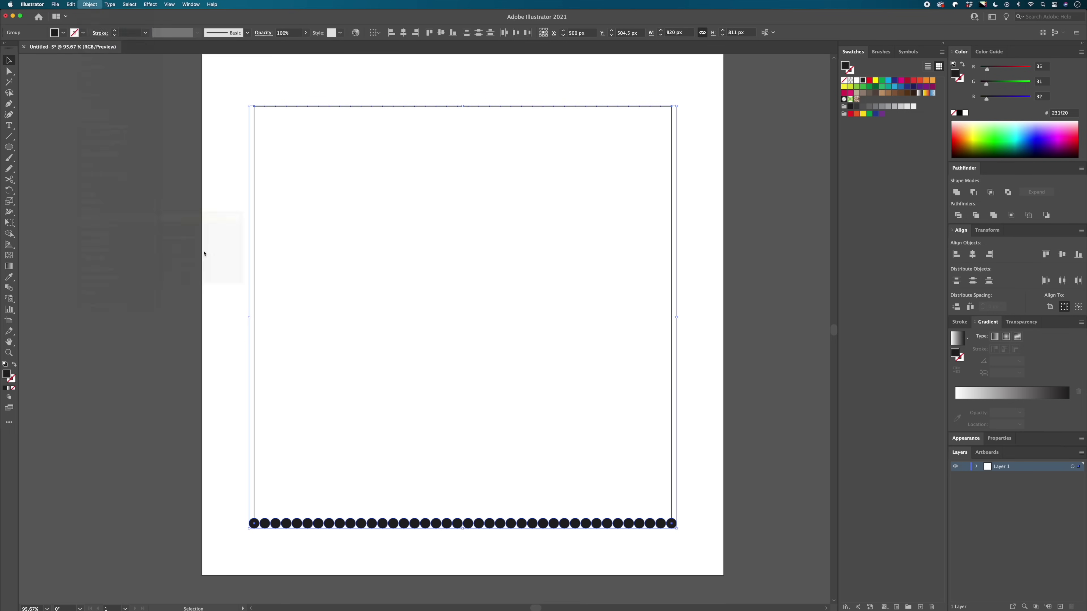
pyautogui.click(90, 4)
pyautogui.moveTo(125, 219)
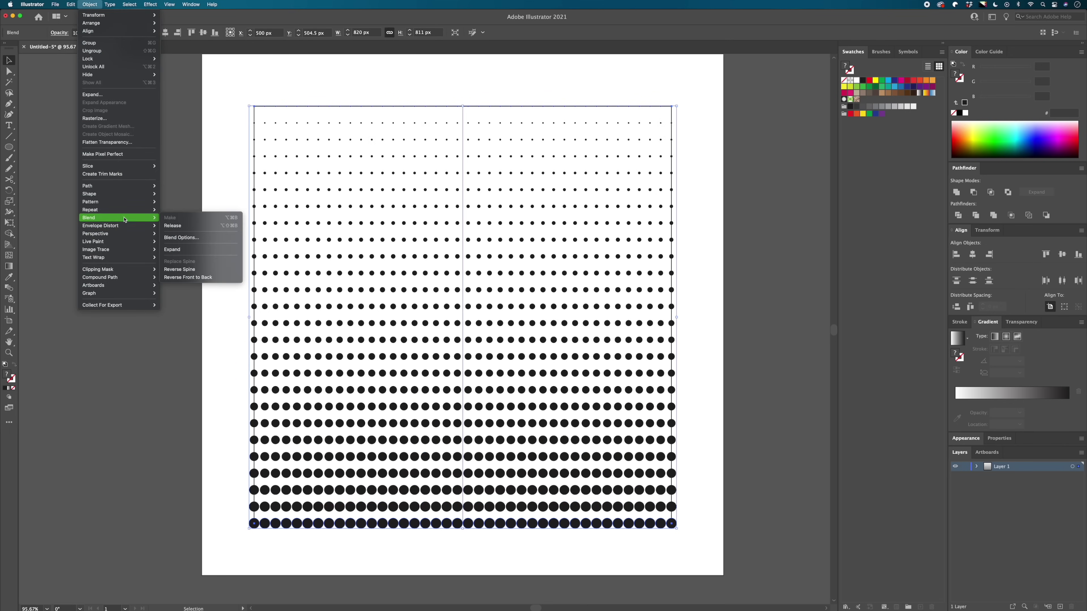
pyautogui.click(198, 237)
pyautogui.click(578, 176)
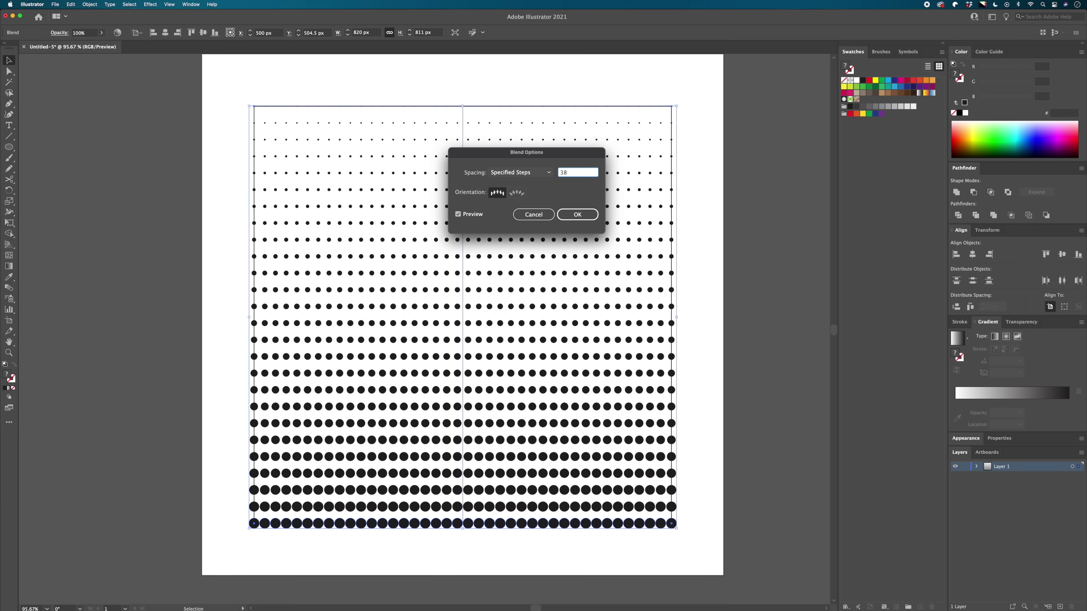
pyautogui.press('Return')
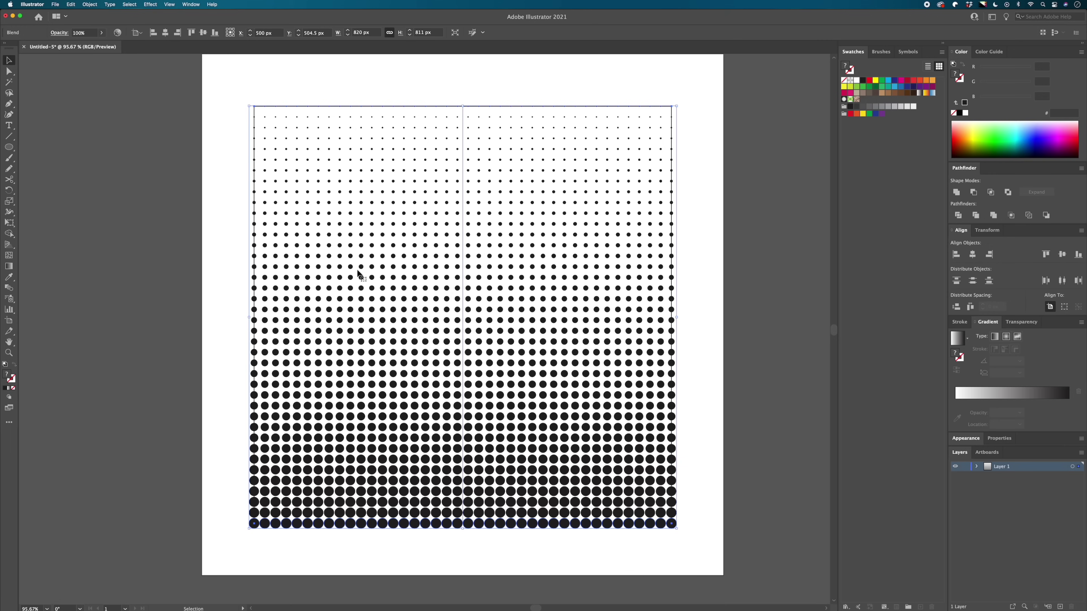
# Step: Expand the blended dot grid into separate shapes
pyautogui.click(89, 4)
pyautogui.click(111, 95)
pyautogui.click(566, 350)
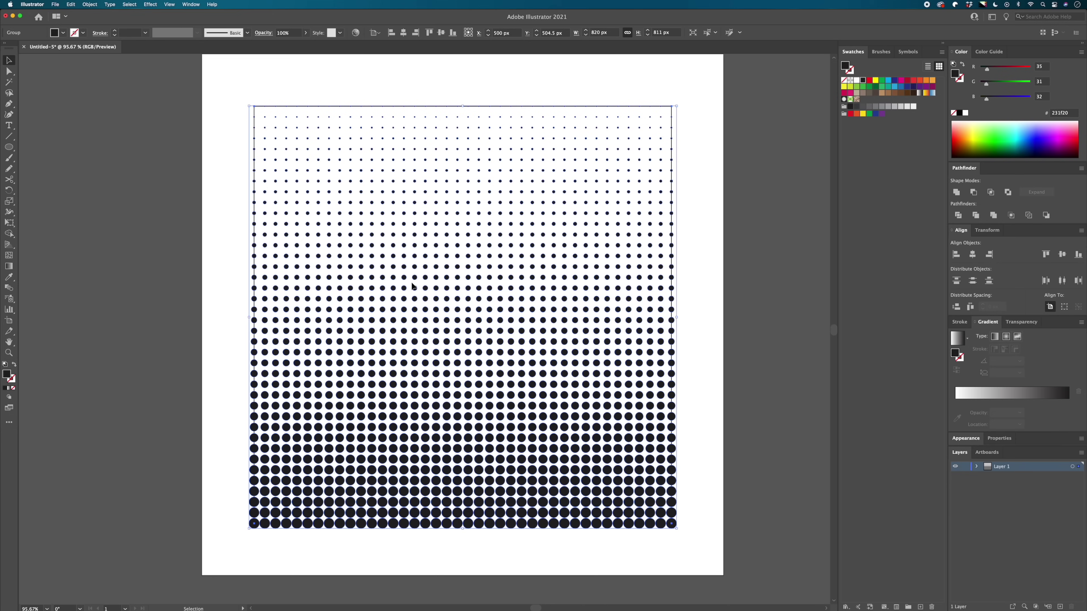
# Step: Start a Transform effect on the expanded dot grid with 1 copy
pyautogui.click(150, 4)
pyautogui.moveTo(201, 78)
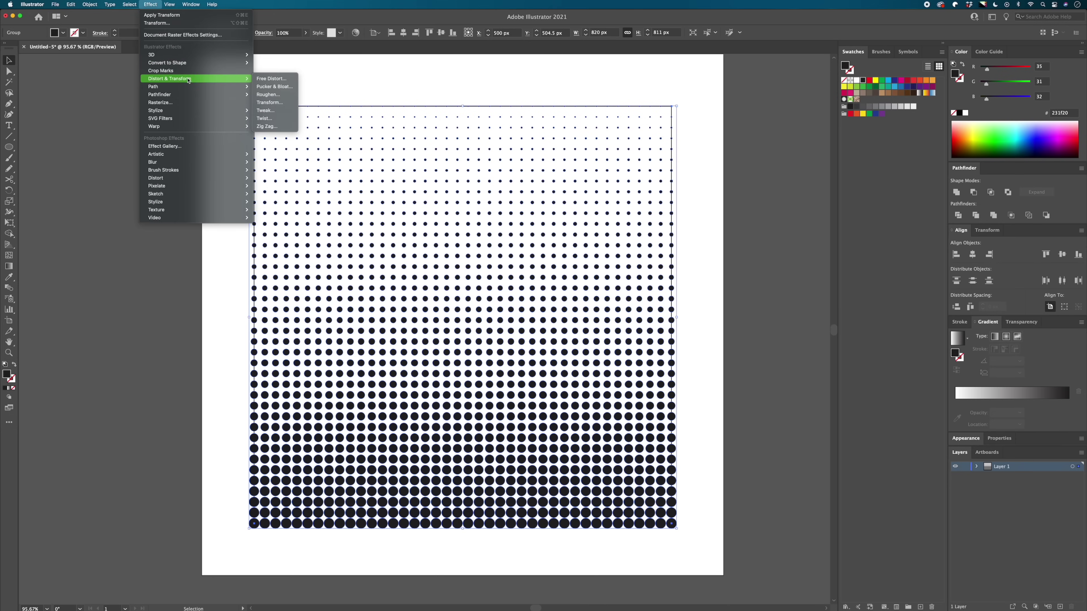
pyautogui.click(287, 107)
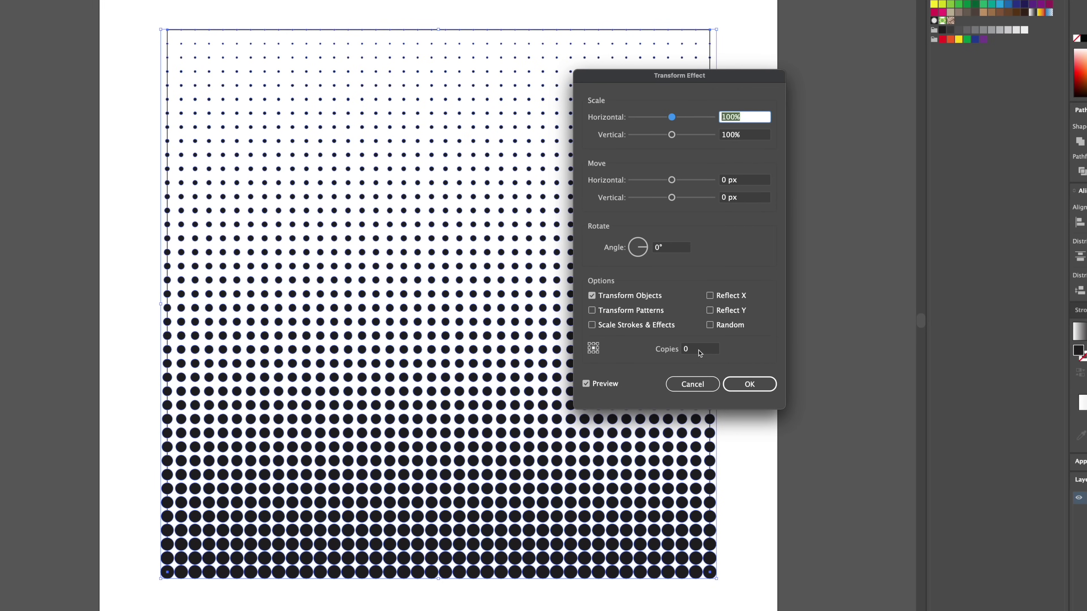
pyautogui.click(699, 349)
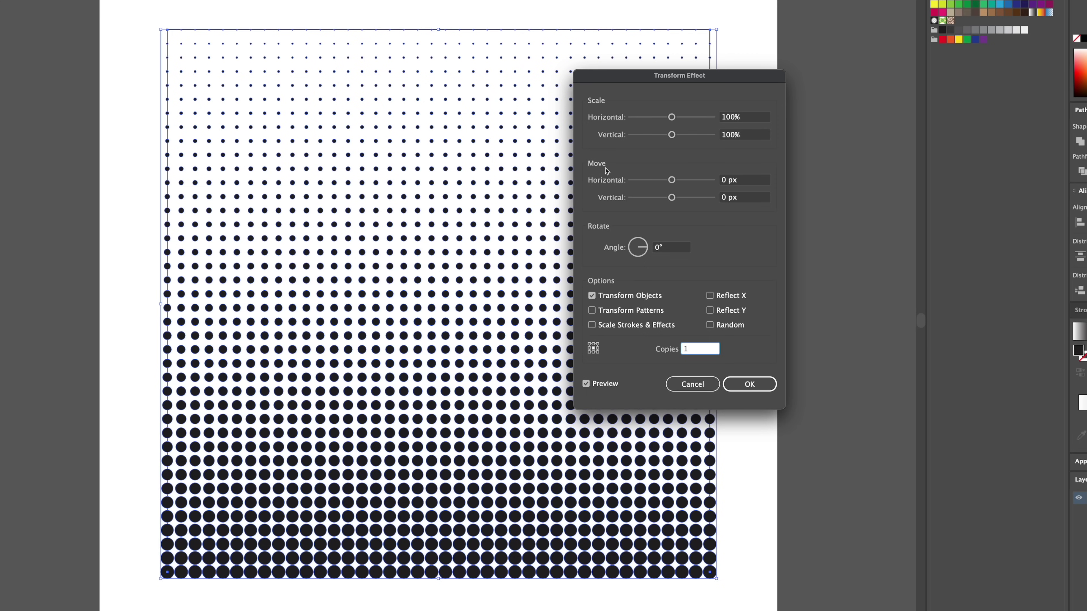
# Step: Set the Transform effect's horizontal move to 11 px
pyautogui.click(745, 179)
pyautogui.press('Up')
pyautogui.press('Up')
pyautogui.press('Up')
pyautogui.press('Up')
pyautogui.press('Up')
pyautogui.press('Up')
pyautogui.press('Up')
pyautogui.press('Up')
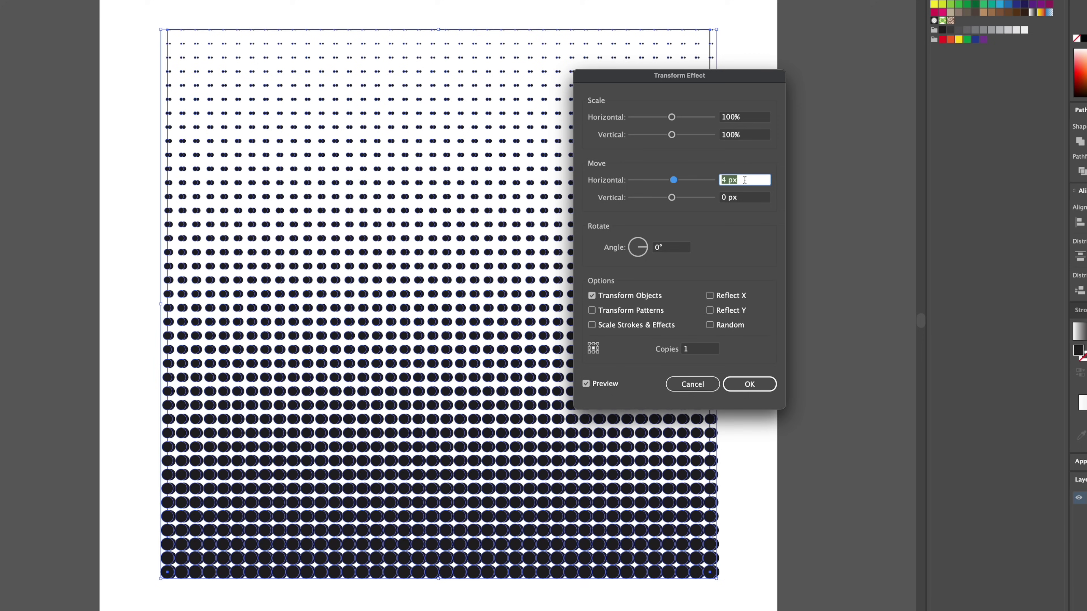
pyautogui.press('Up')
pyautogui.press('Up')
pyautogui.press('Up')
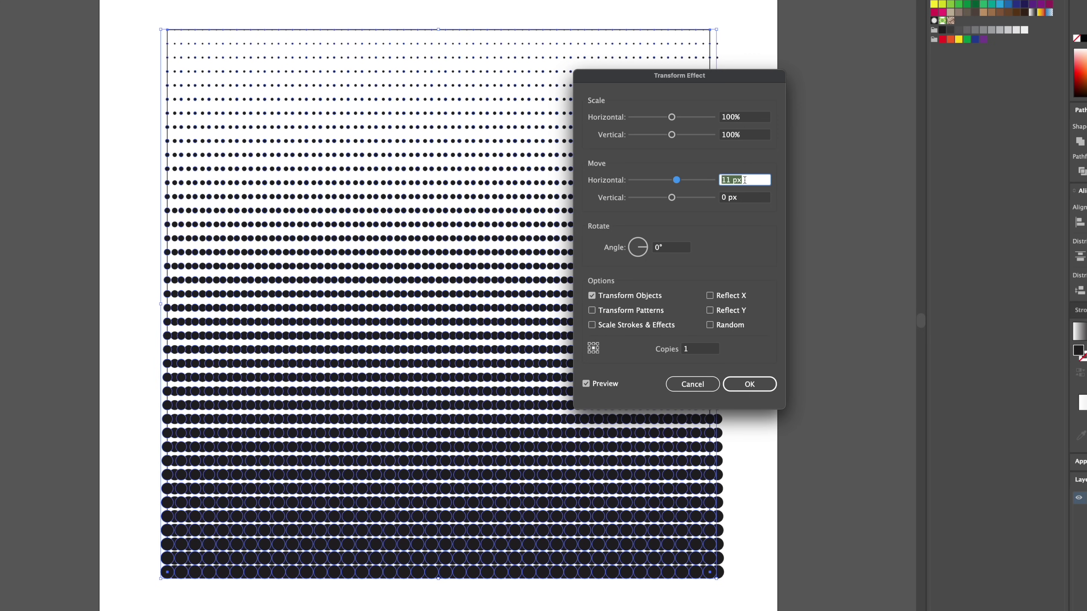
# Step: Set the Transform effect's vertical move to 9 px
pyautogui.click(744, 199)
pyautogui.press('Up')
pyautogui.press('Up')
pyautogui.press('Up')
pyautogui.press('Up')
pyautogui.press('Up')
pyautogui.press('Up')
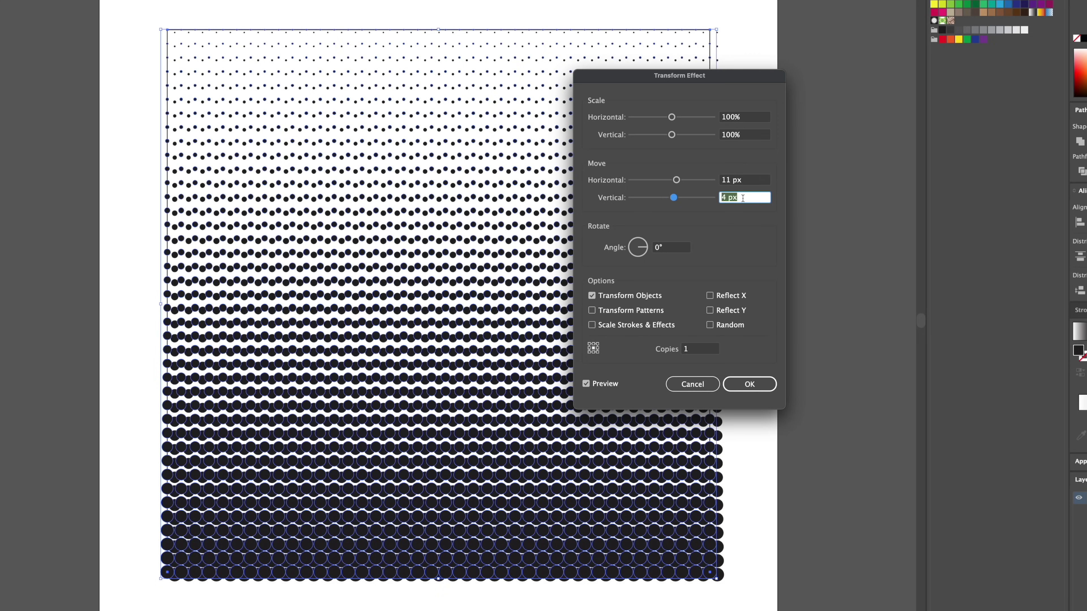
pyautogui.press('Up')
pyautogui.press('Up')
pyautogui.press('Up')
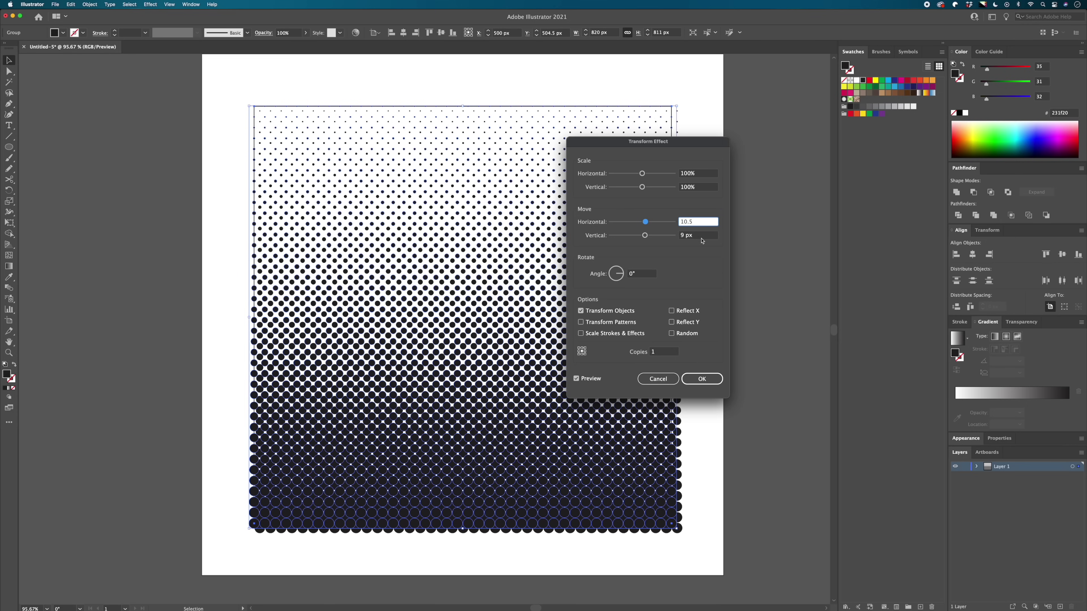
# Step: Apply the Transform effect with horizontal and vertical moves of 10.5 px, and expand its appearance
pyautogui.press('Tab')
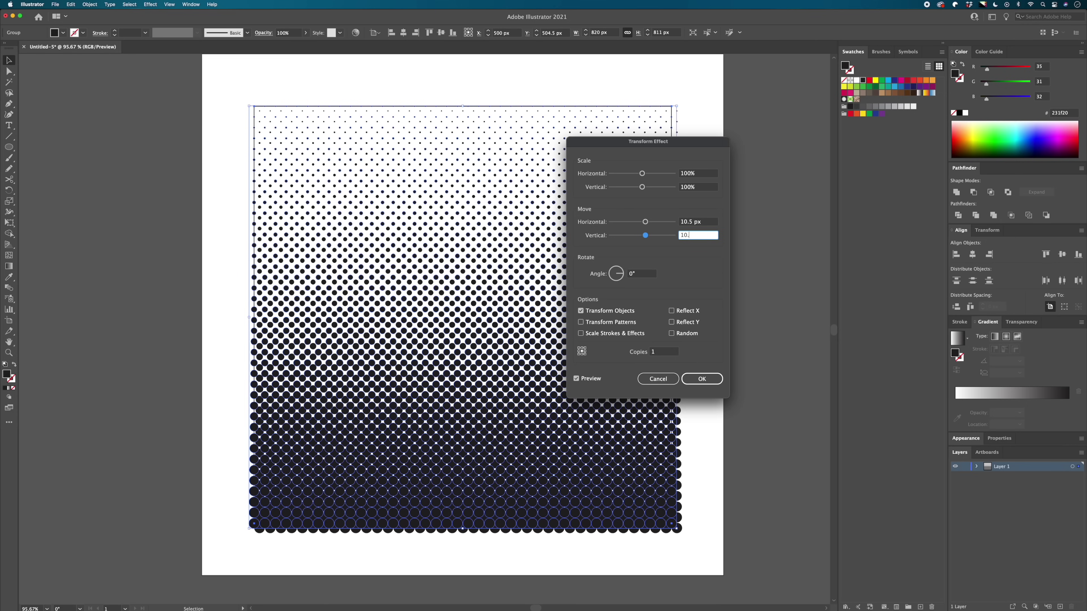
pyautogui.click(704, 377)
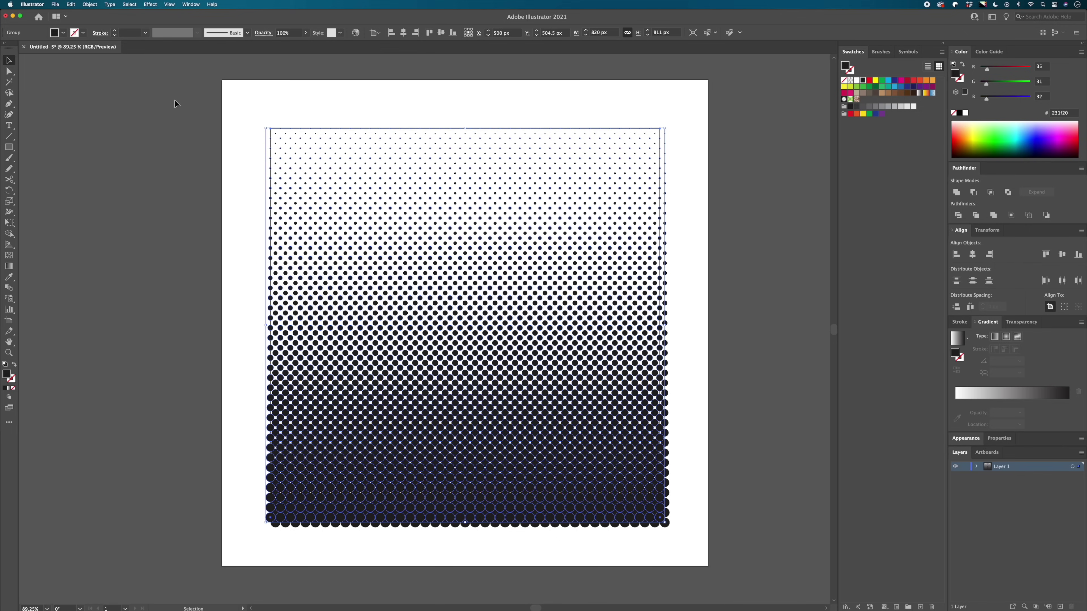
pyautogui.click(84, 4)
pyautogui.click(104, 102)
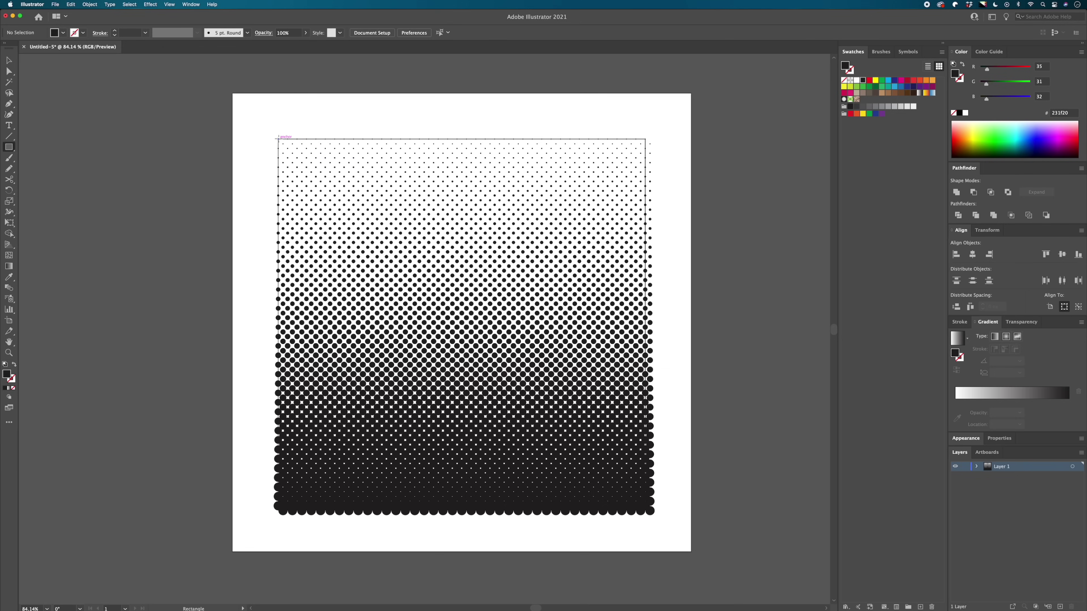
# Step: Draw a filled square about 799 px wide over the dot pattern and align both objects' centers horizontally and vertically
pyautogui.moveTo(278, 138); pyautogui.dragTo(647, 482)
pyautogui.press('v')
pyautogui.hotkey('ctrl', 'a')
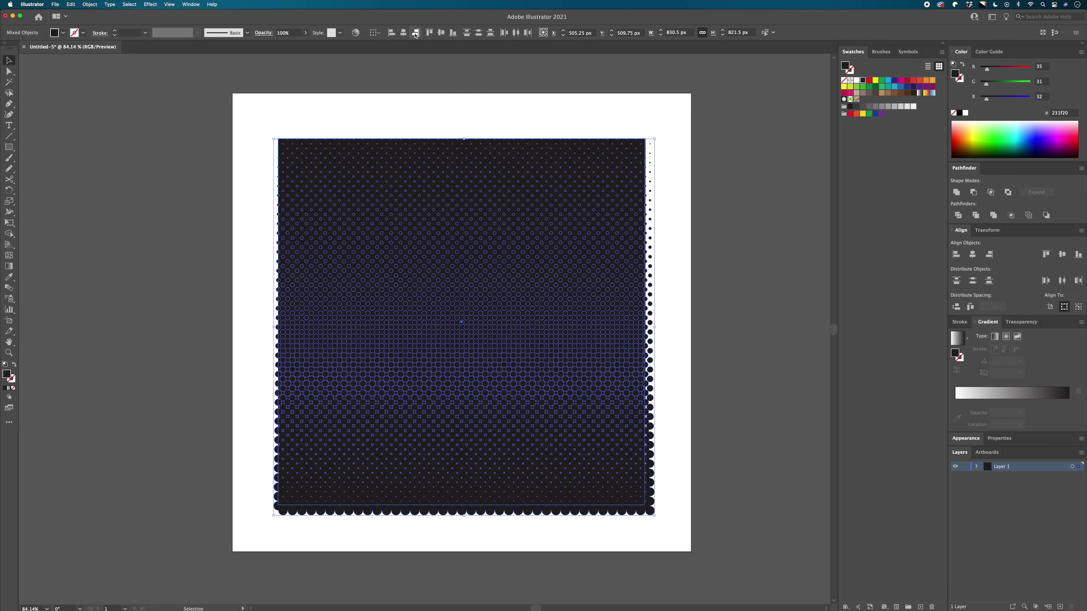
pyautogui.click(403, 33)
pyautogui.click(440, 33)
# Step: Select only the black square and nudge it slightly upward over the dot pattern
pyautogui.click(549, 218)
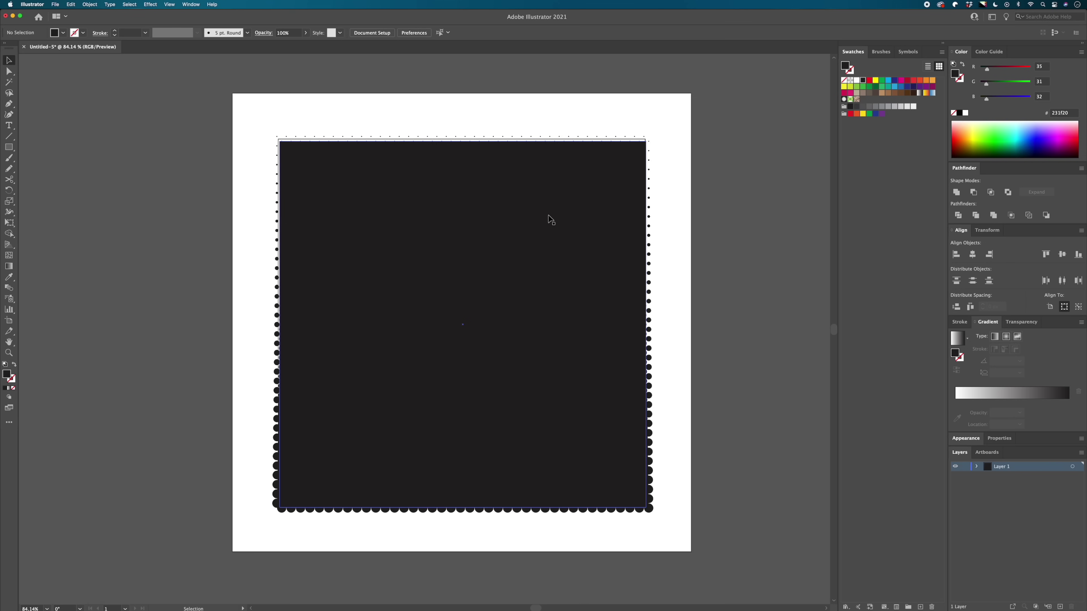
pyautogui.press('Up')
pyautogui.press('Up')
pyautogui.press('Up')
pyautogui.press('Up')
pyautogui.press('Up')
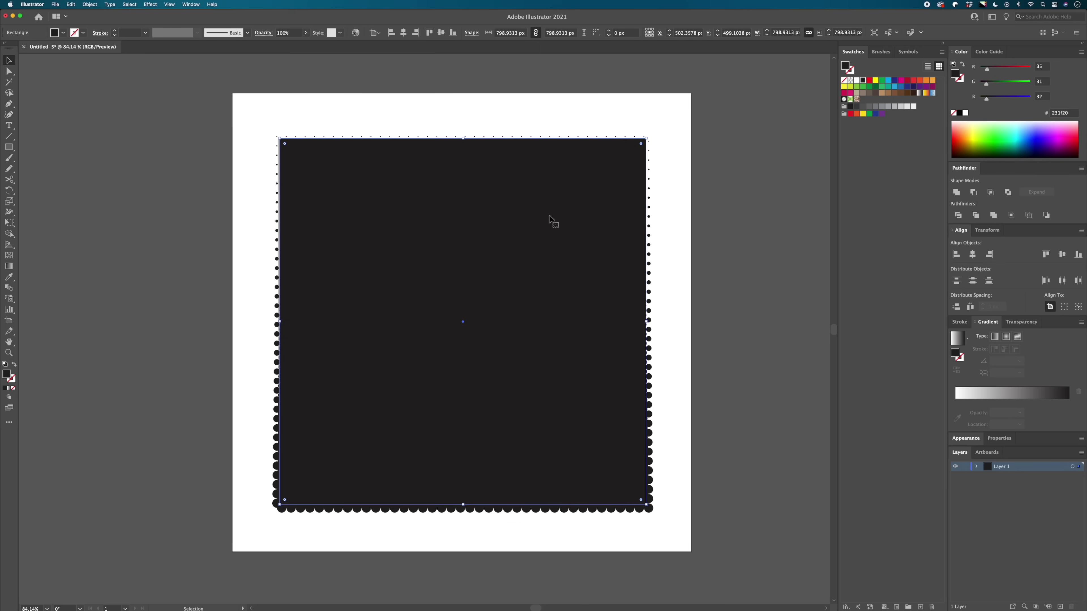
# Step: Make a clipping mask from the black square over the dot pattern and move the clipped pattern off the artboard's right side
pyautogui.hotkey('ctrl', 'a')
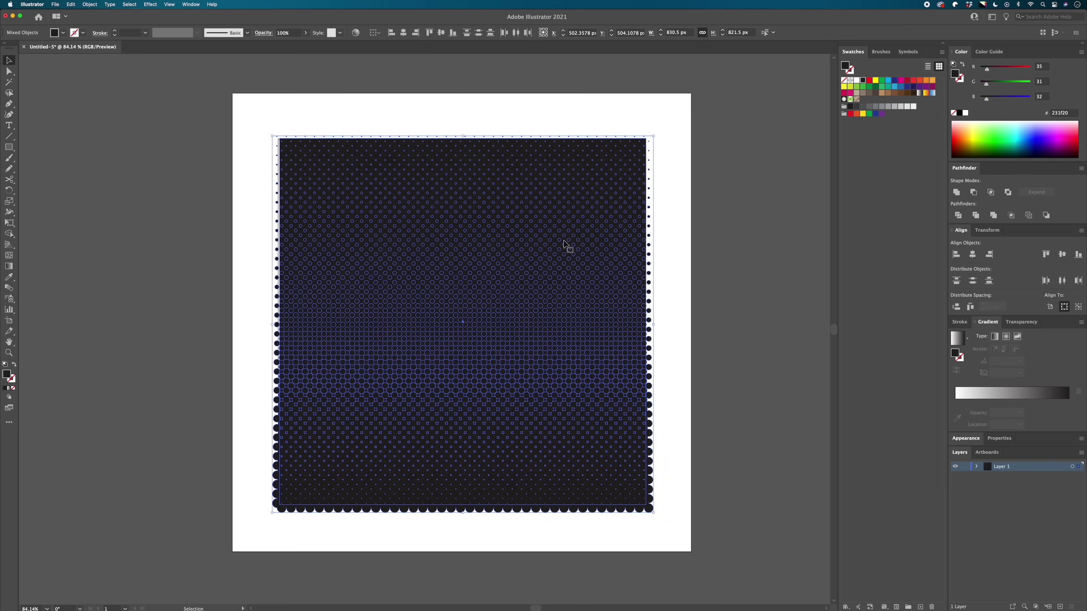
pyautogui.hotkey('ctrl', '7')
pyautogui.scroll(-3, 606, 257)
pyautogui.moveTo(563, 288); pyautogui.dragTo(772, 300)
pyautogui.hscroll(5, 679, 314)
pyautogui.scroll(5, 553, 371)
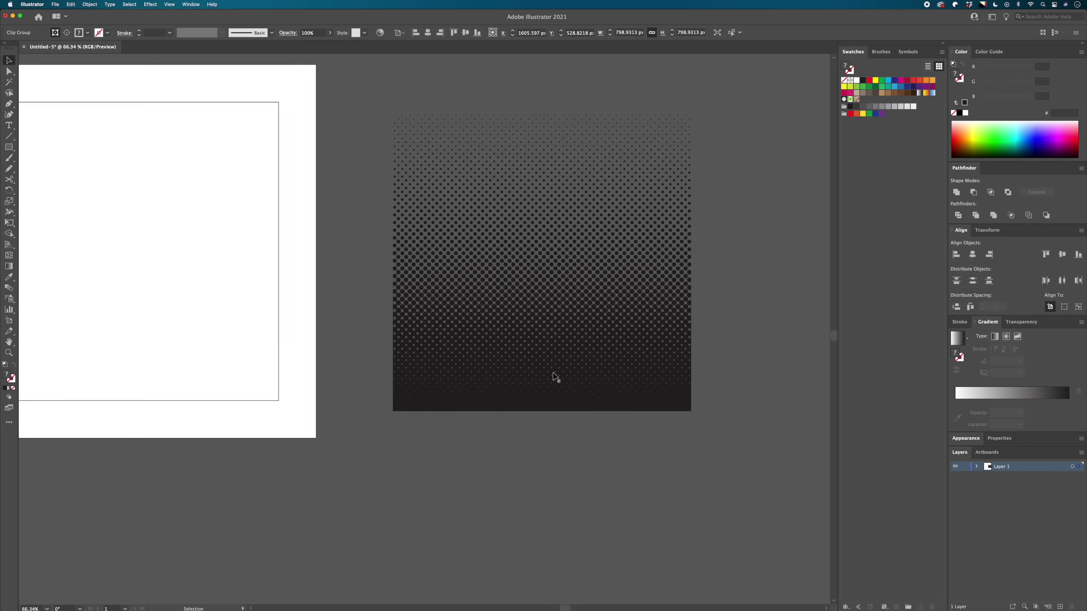
pyautogui.click(598, 497)
pyautogui.scroll(3, 598, 496)
pyautogui.hscroll(1, 598, 497)
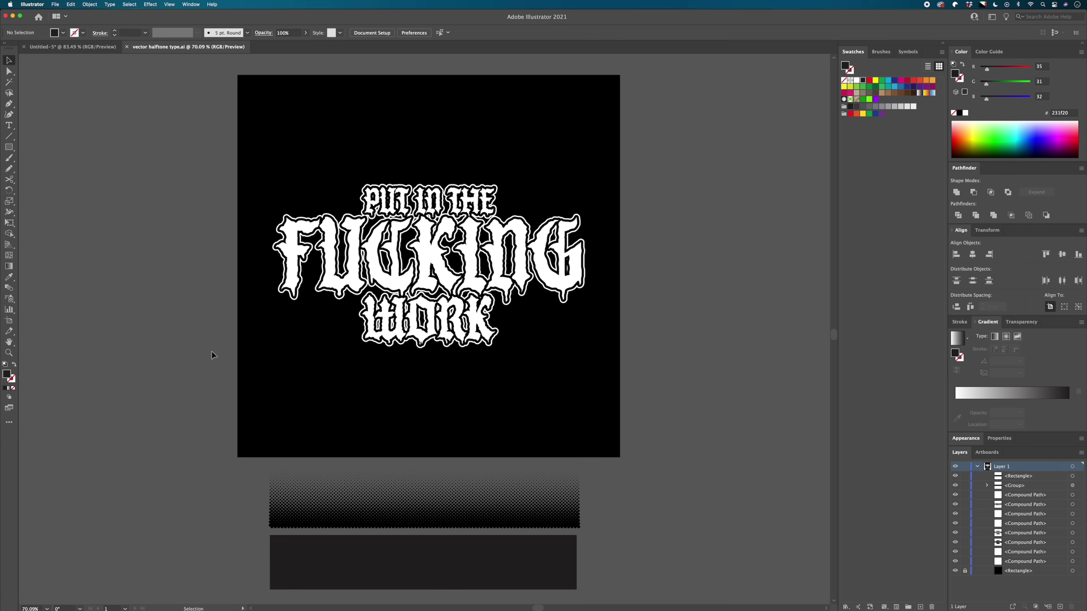
# Step: Fill "PUT IN THE" and the large middle word with bright green 83ff00, and fill "WORK" with the darker green swatch
pyautogui.moveTo(395, 559); pyautogui.dragTo(406, 249)
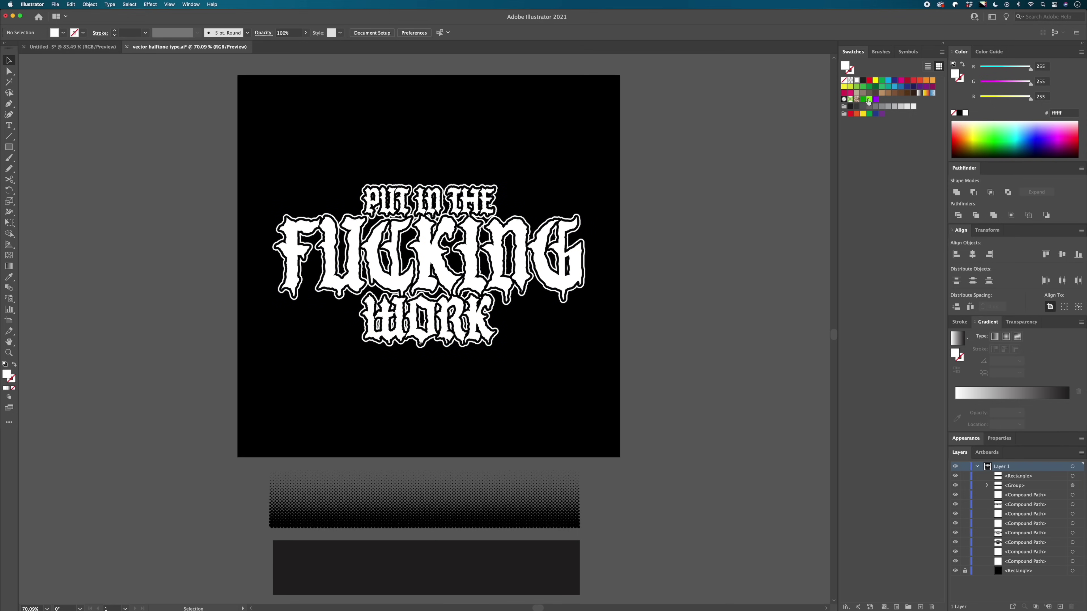
pyautogui.click(457, 204)
pyautogui.click(871, 103)
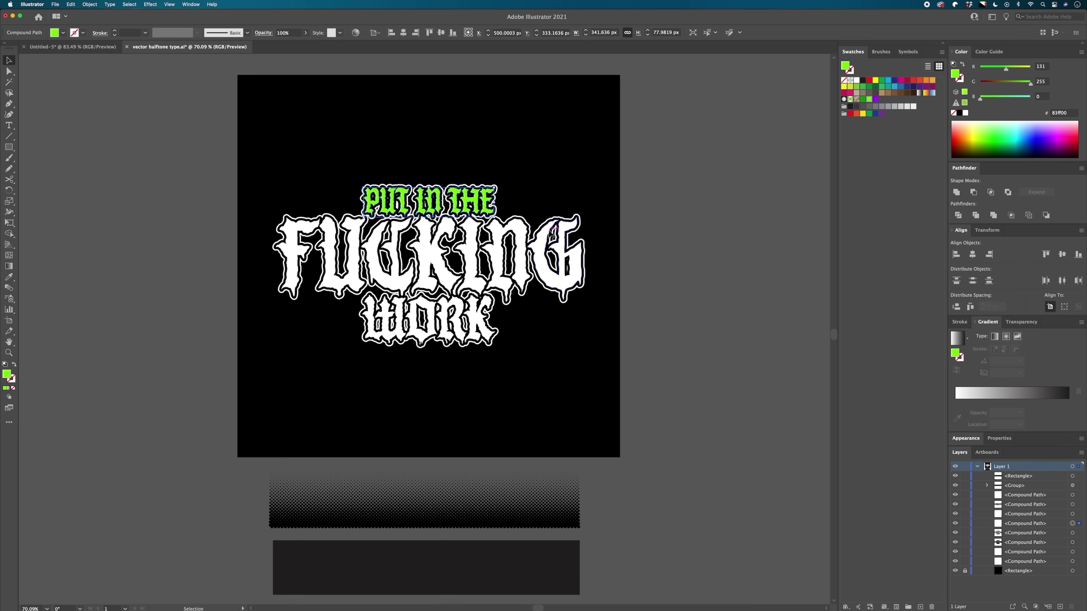
pyautogui.click(321, 240)
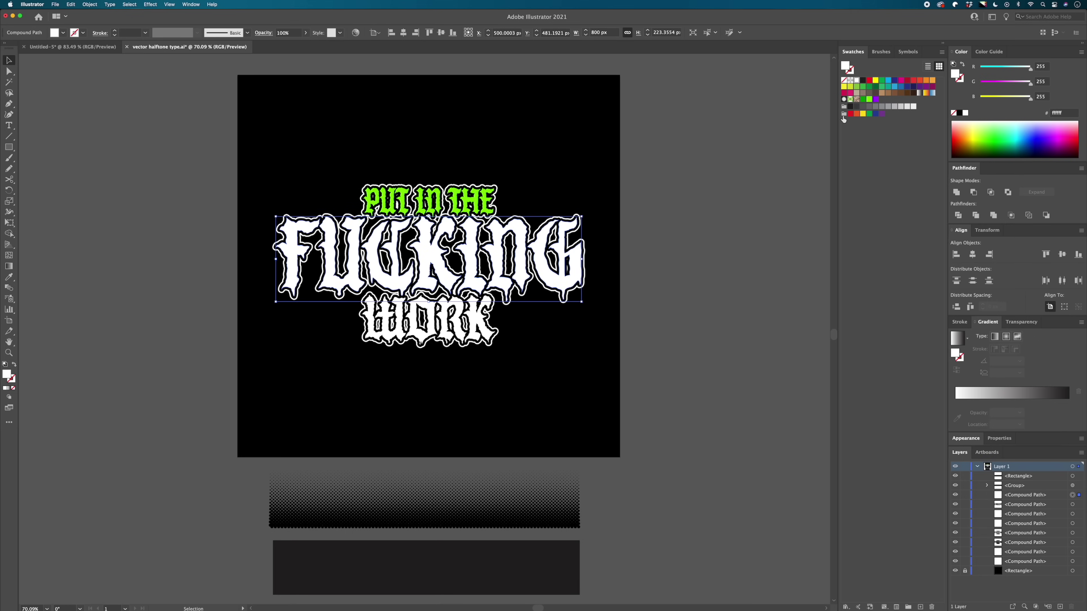
pyautogui.click(869, 100)
pyautogui.click(428, 321)
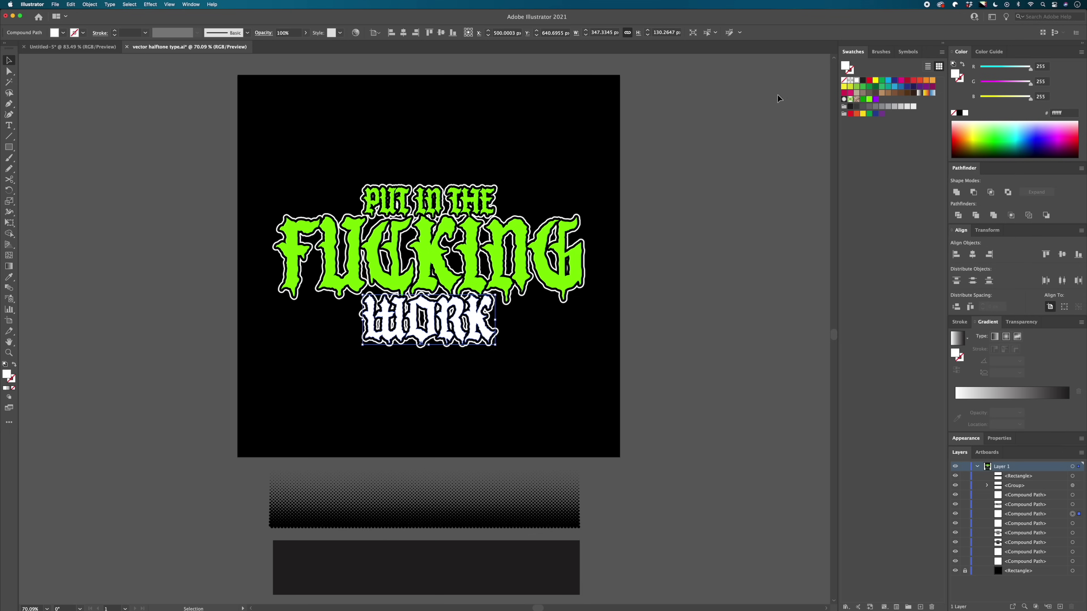
pyautogui.click(862, 99)
pyautogui.click(726, 255)
# Step: Fill the halftone dot group with dark green 02a002 and position it over the large middle word
pyautogui.click(520, 509)
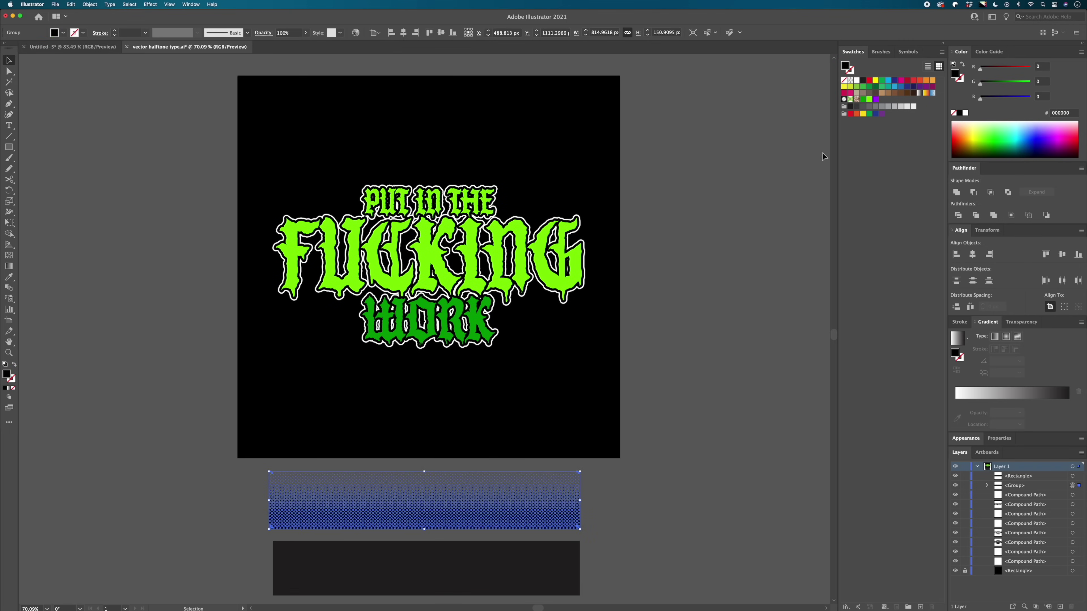
pyautogui.click(863, 100)
pyautogui.moveTo(509, 501); pyautogui.dragTo(516, 258)
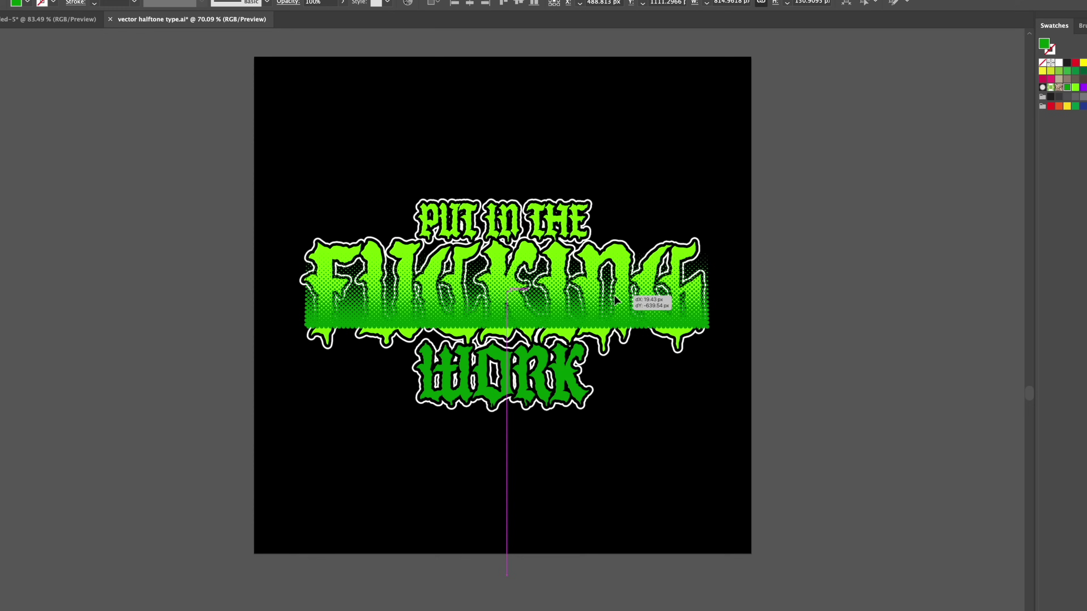
pyautogui.moveTo(615, 300); pyautogui.dragTo(615, 300)
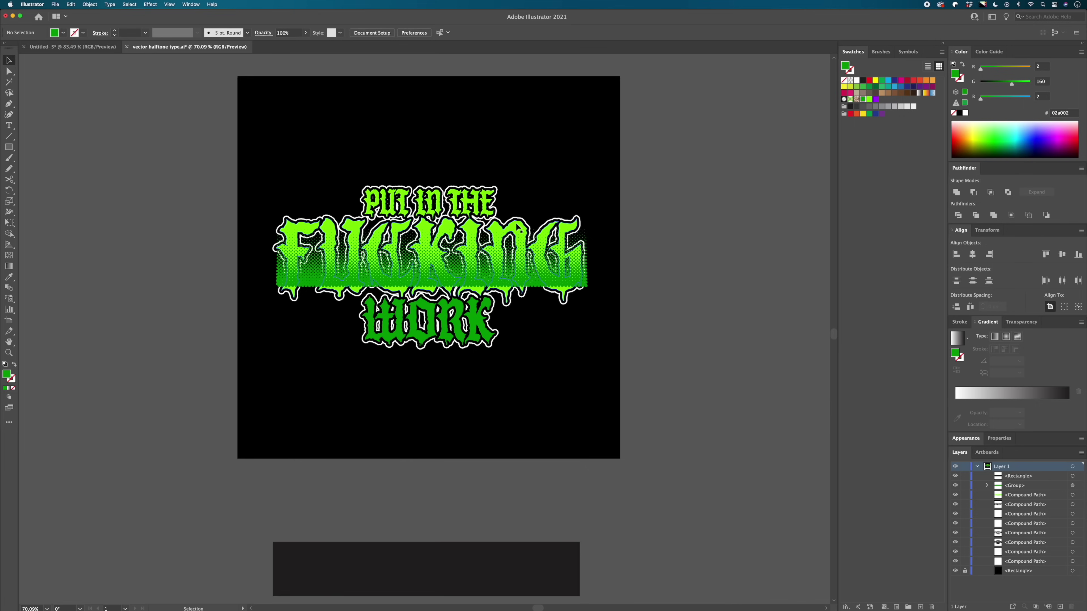
# Step: Copy the middle word's green lettering, paste it in front and bring the copy to the front above the halftone dots
pyautogui.press('super+c')
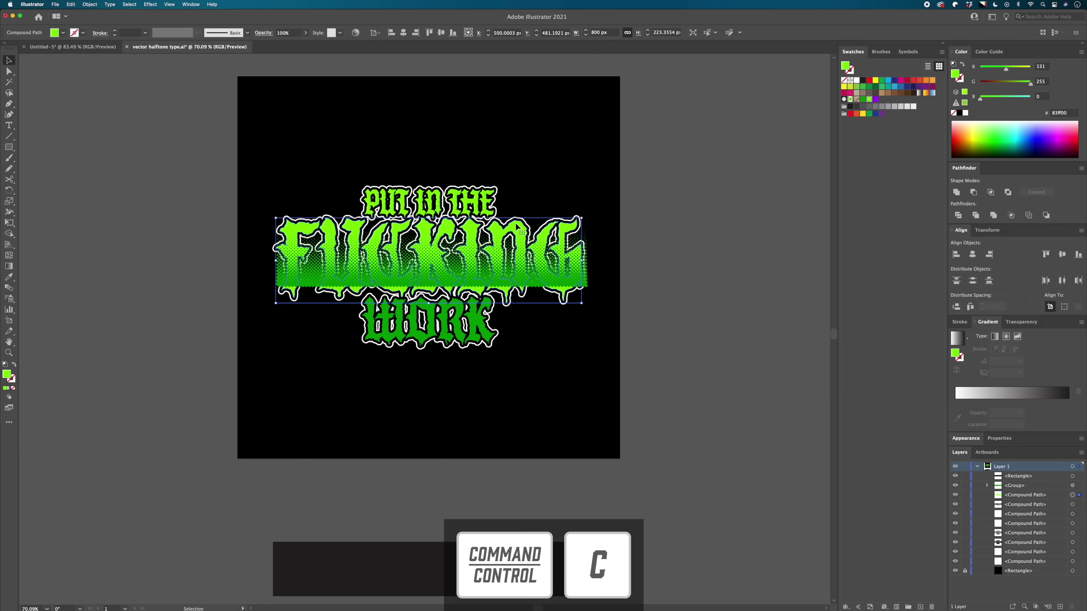
pyautogui.press('super+f')
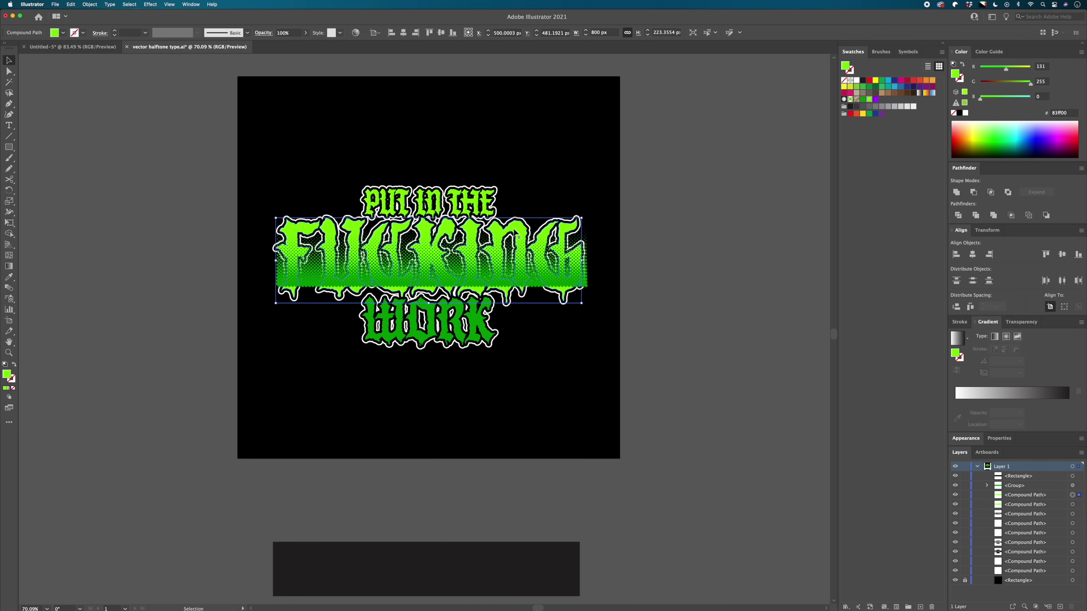
pyautogui.rightClick(517, 230)
pyautogui.moveTo(581, 329)
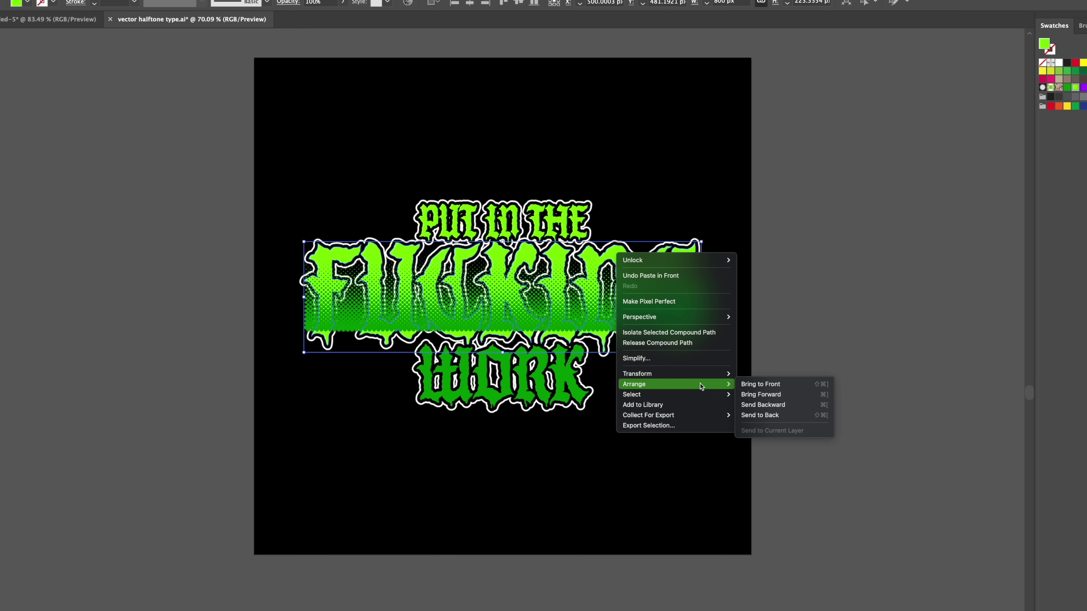
pyautogui.click(765, 384)
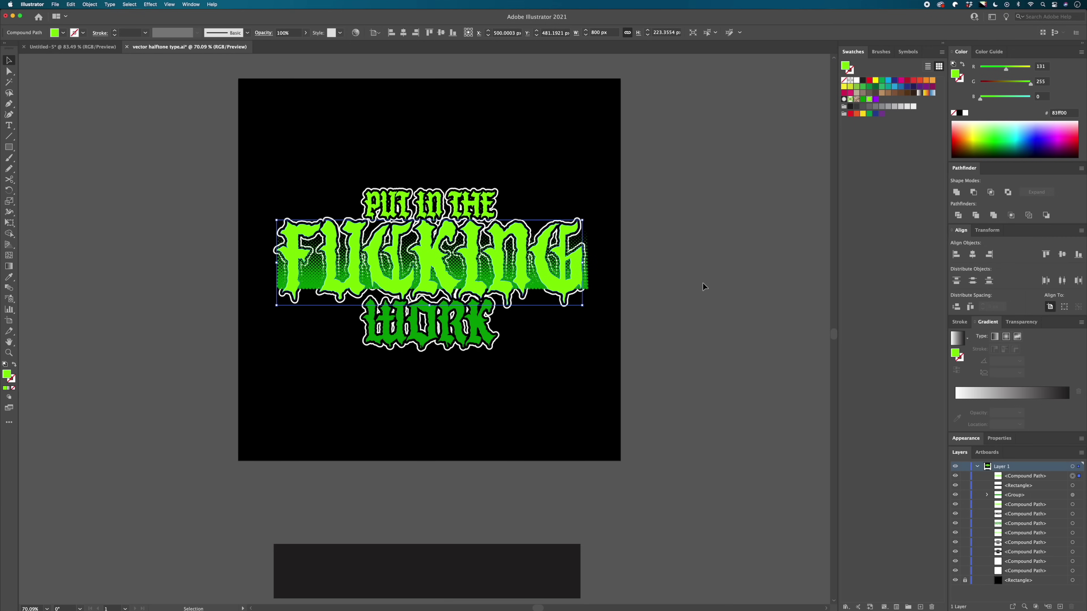
# Step: Make the front lettering copy a compound path and use it as a clipping mask for the halftone dots
pyautogui.press('ctrl+super+8')
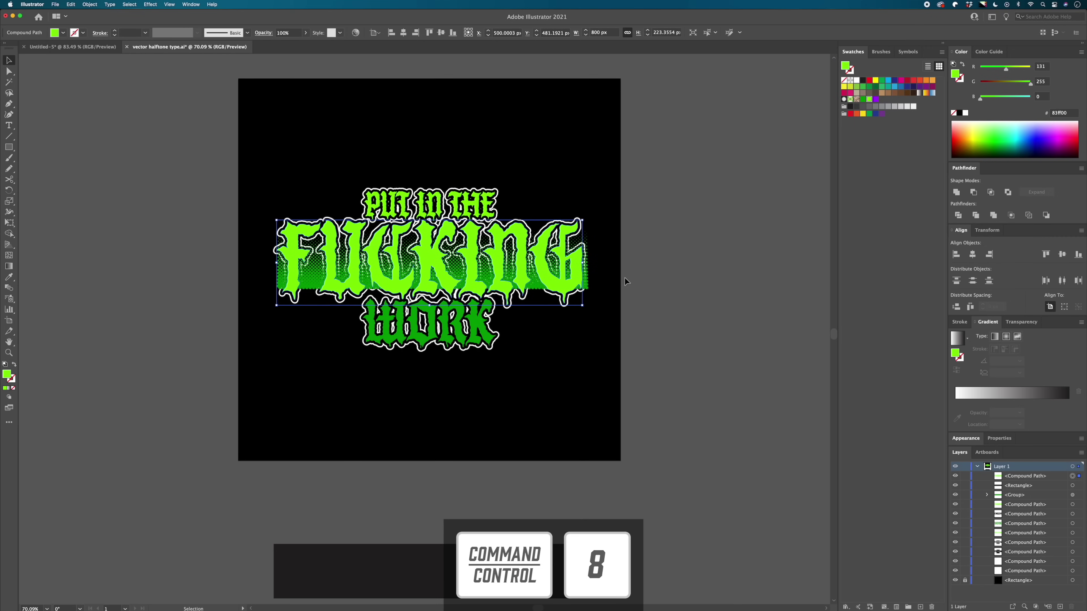
pyautogui.keyDown('shift'); pyautogui.click(538, 290); pyautogui.keyUp('shift')
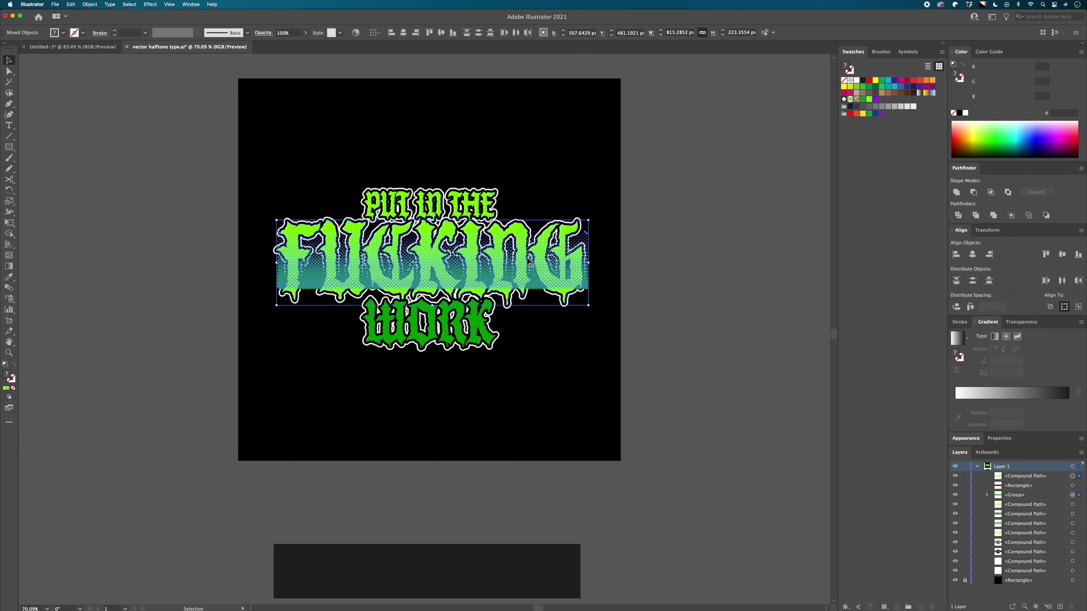
pyautogui.press('super+7')
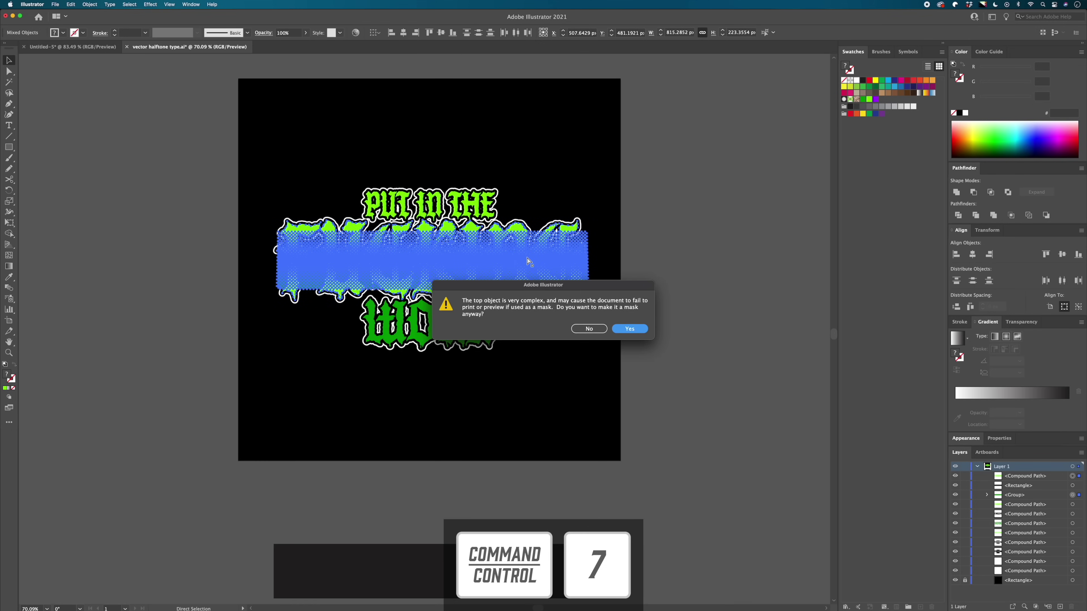
pyautogui.press('Return')
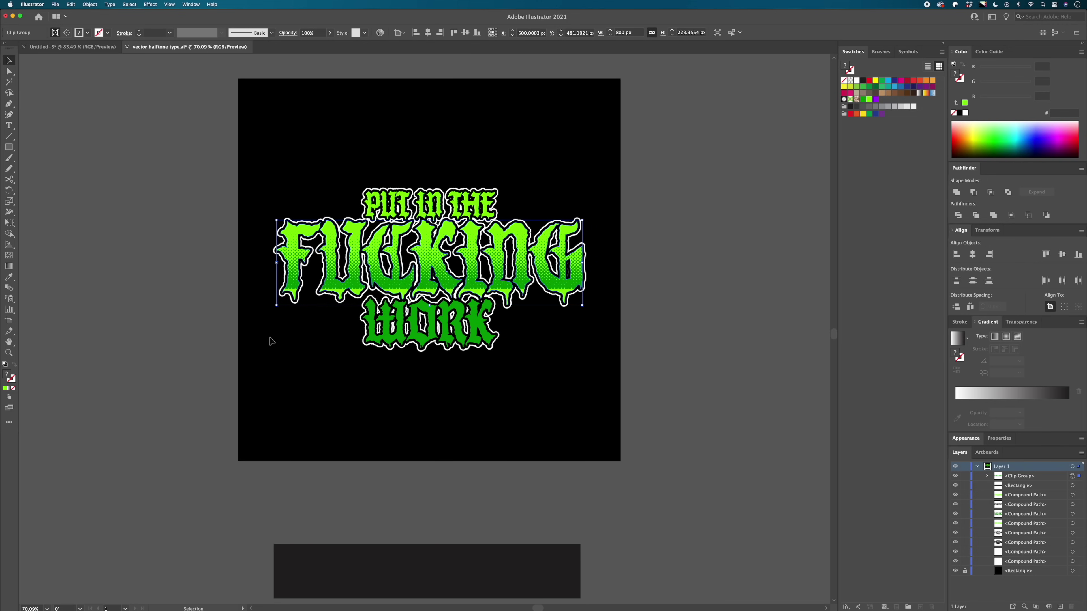
# Step: Inside the clip group, draw a rectangle about 833 × 54 px over the letter drips, fill it dark green, and leave isolation mode
pyautogui.doubleClick(510, 295)
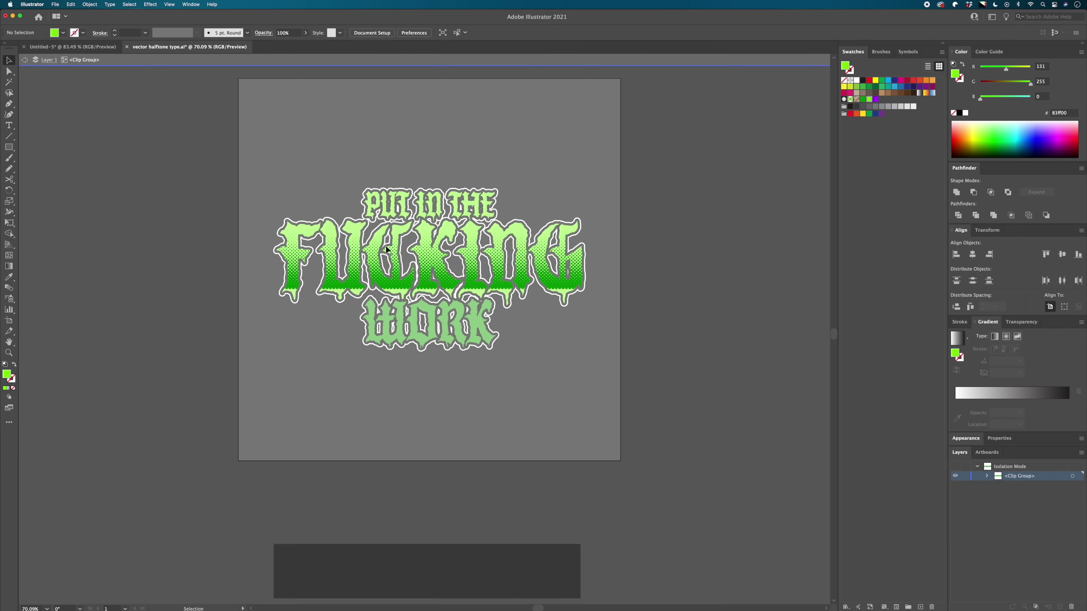
pyautogui.press('m')
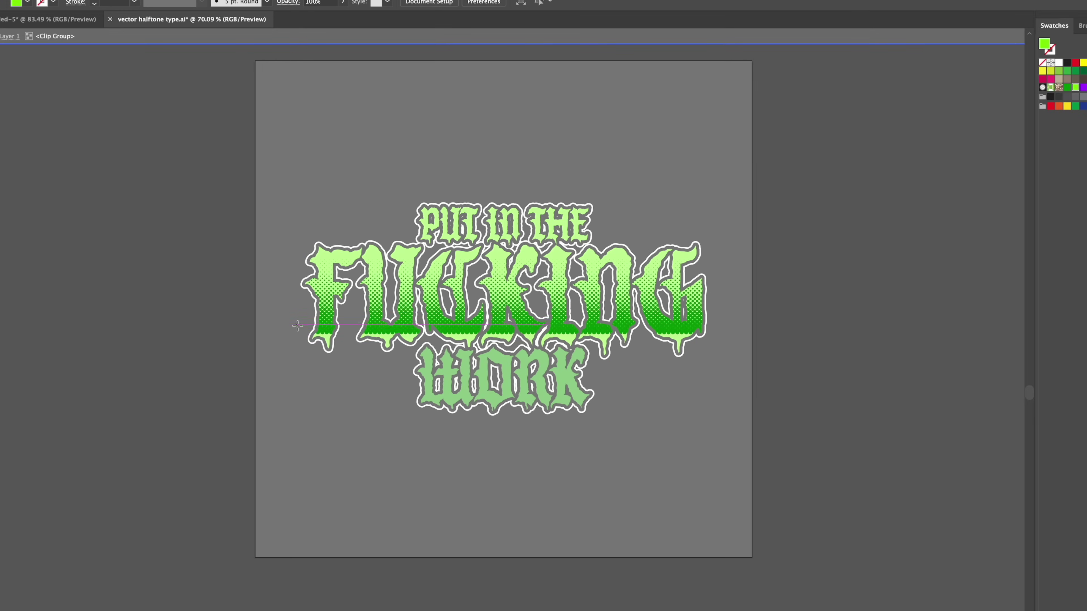
pyautogui.moveTo(300, 329); pyautogui.dragTo(715, 360)
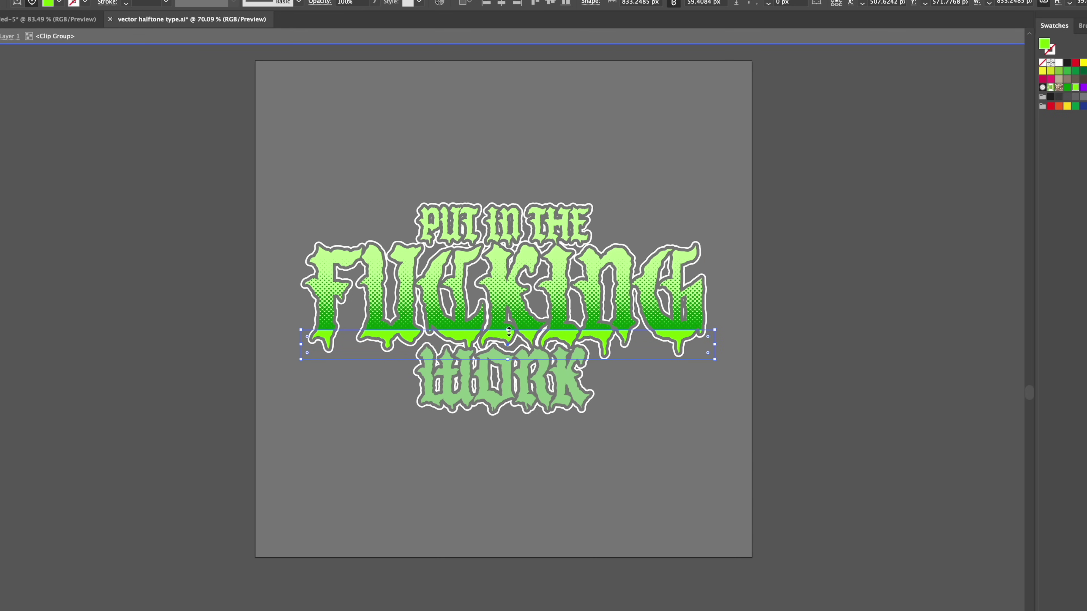
pyautogui.moveTo(509, 331); pyautogui.dragTo(509, 333)
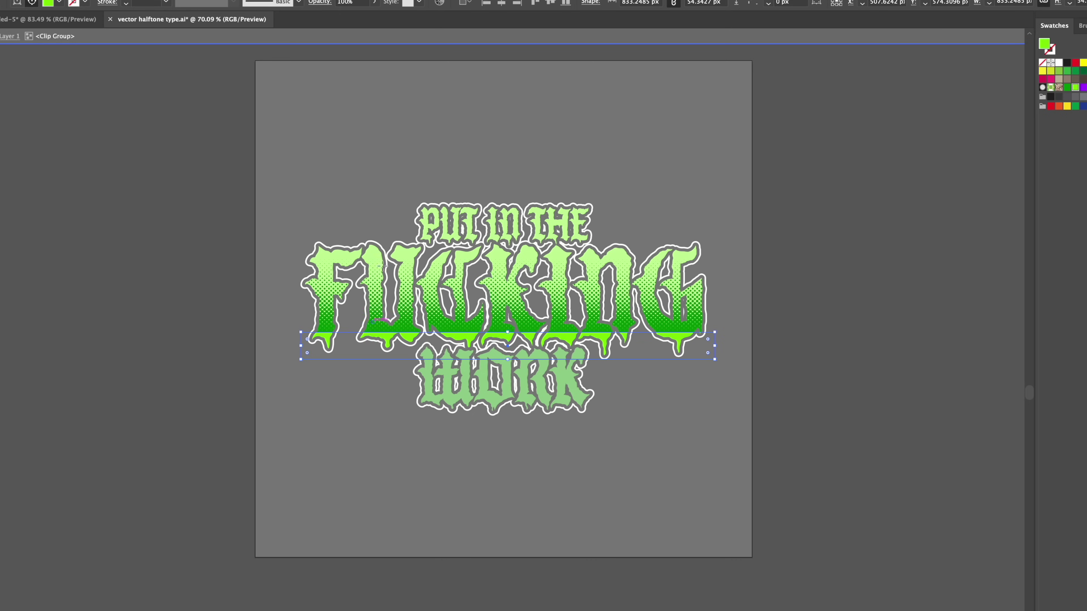
pyautogui.click(1066, 88)
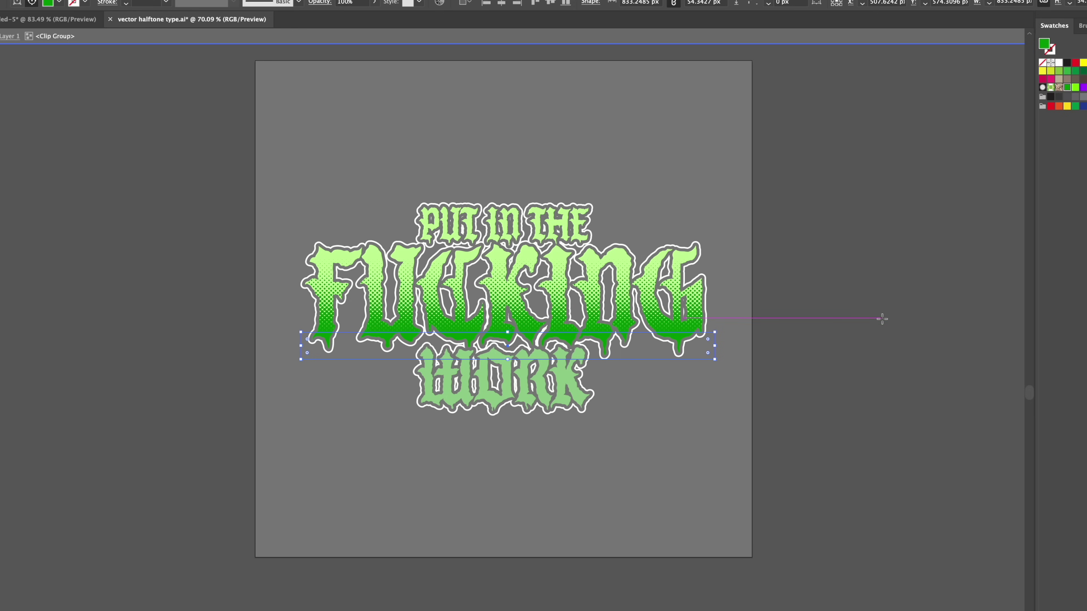
pyautogui.press('Escape')
pyautogui.click(873, 334)
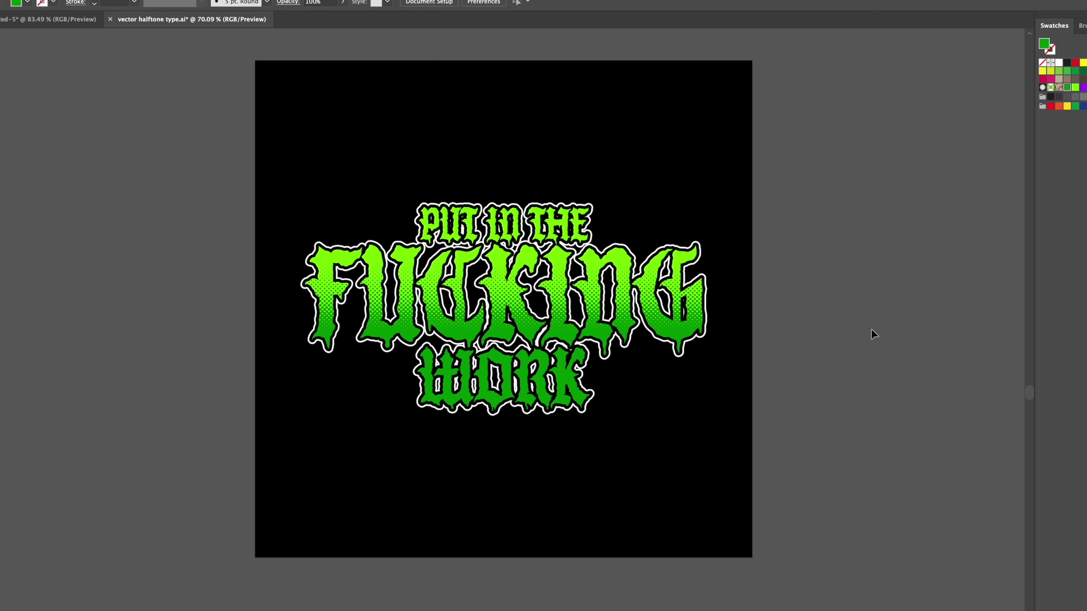
# Step: Fill the white outline around the lettering with purple a700ff
pyautogui.scroll(2, 833, 374)
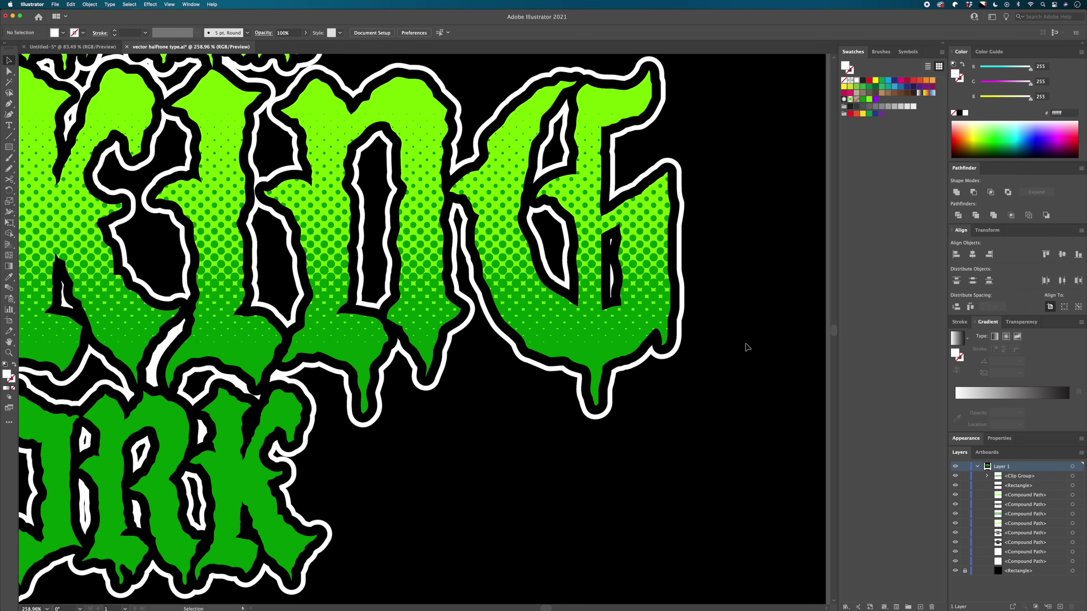
pyautogui.scroll(3, 693, 348)
pyautogui.click(668, 348)
pyautogui.click(875, 99)
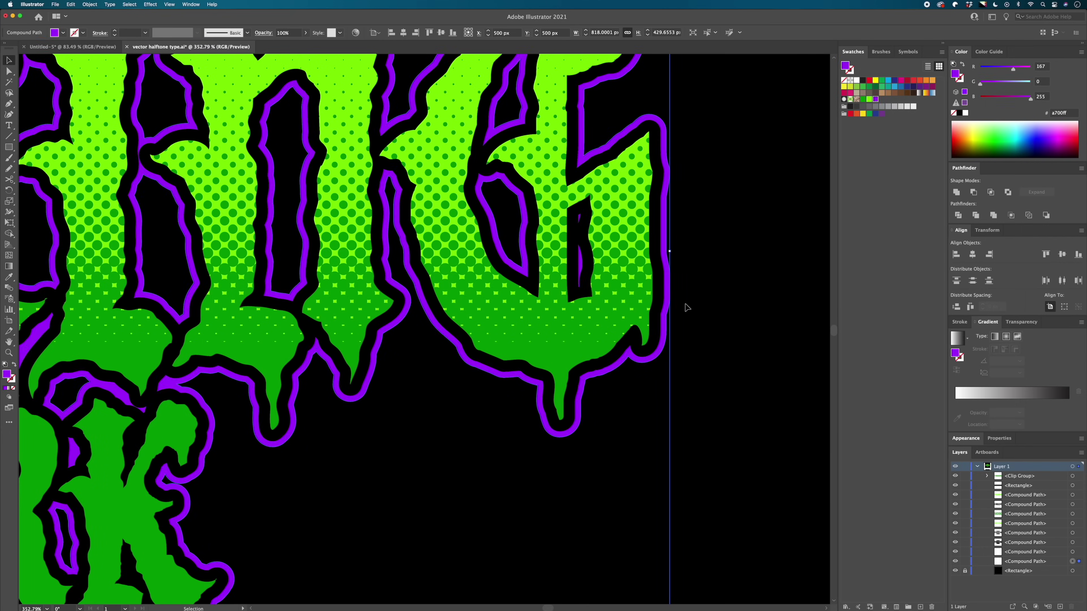
pyautogui.click(732, 305)
pyautogui.hotkey('ctrl', '0')
pyautogui.scroll(-2, 735, 304)
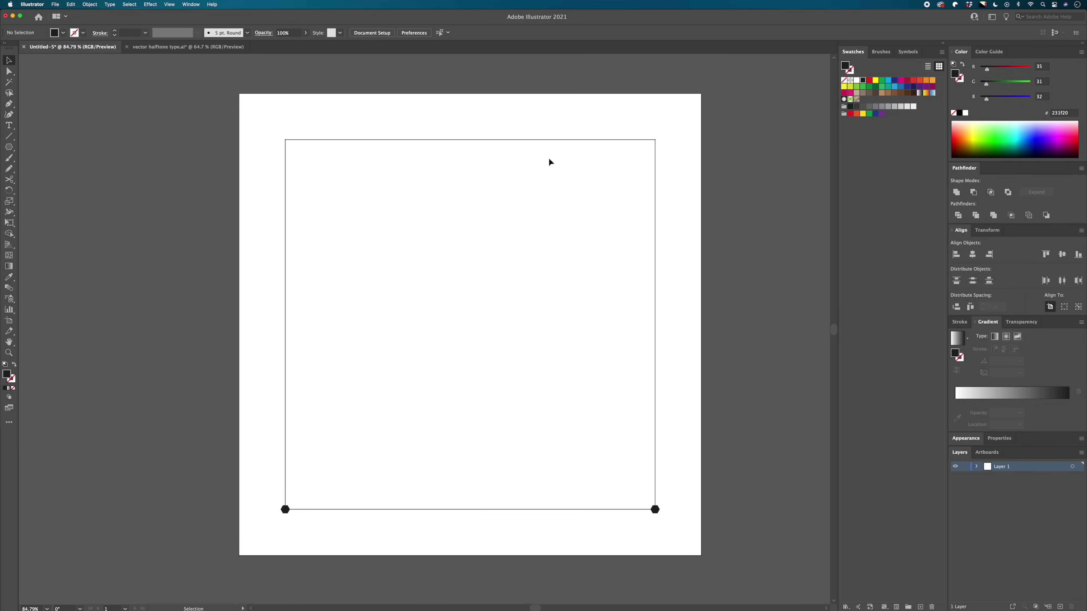
# Step: Check the sizes of the hexagons at the guide square's lower-right and upper-right corners
pyautogui.click(655, 511)
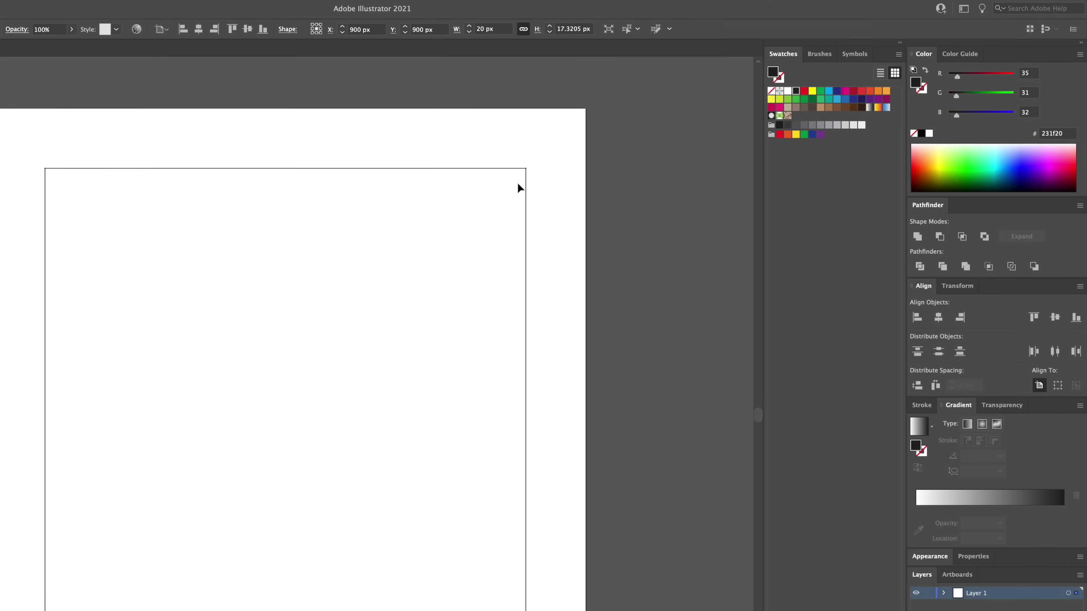
pyautogui.moveTo(526, 170); pyautogui.dragTo(527, 170)
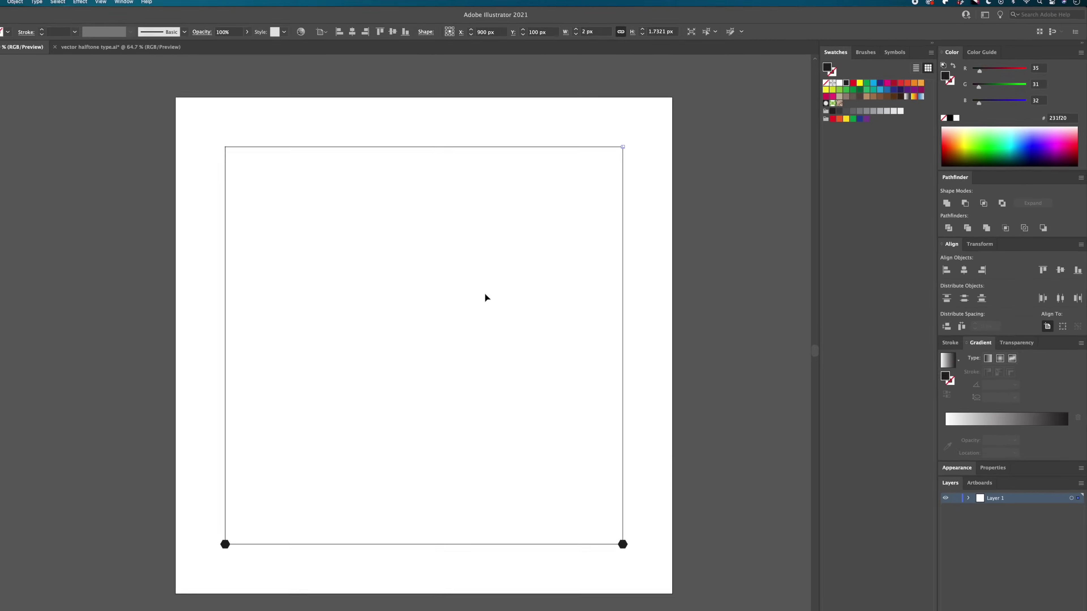
pyautogui.press('super+shift+a')
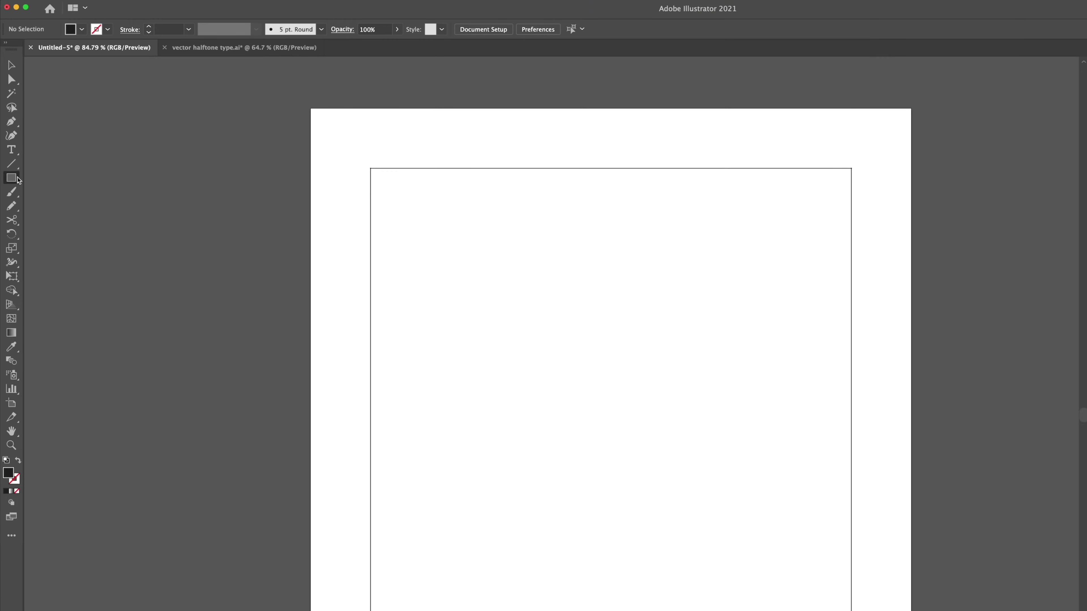
# Step: Draw a polygon about 111 px wide inside the guide square, reducing it to three sides and raising it to six
pyautogui.moveTo(9, 147); pyautogui.dragTo(82, 221)
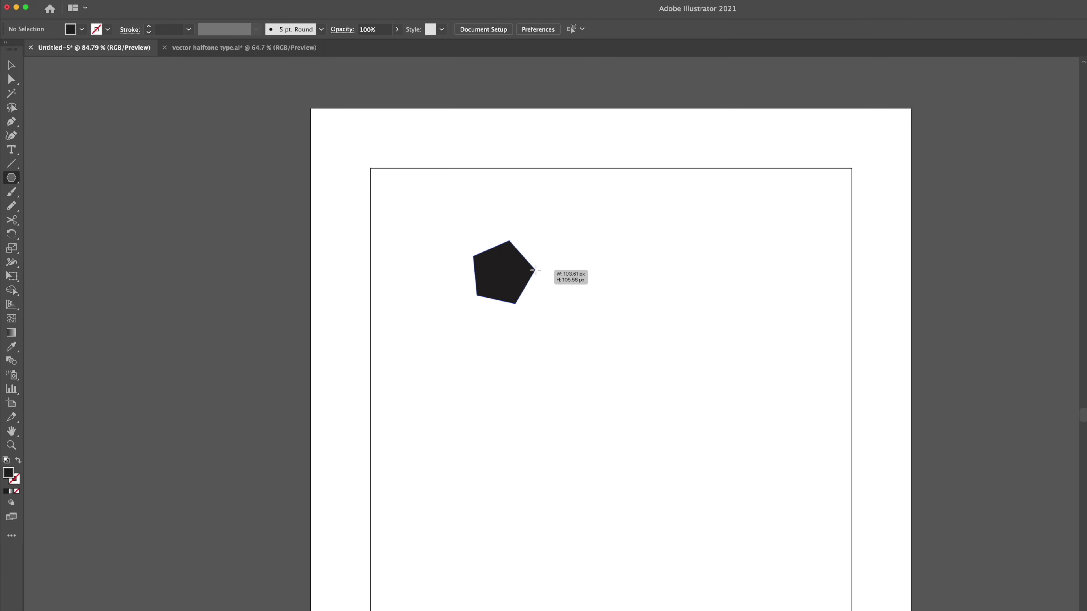
pyautogui.press('Up')
pyautogui.press('Down')
pyautogui.press('Up')
pyautogui.press('Down')
pyautogui.press('Down')
pyautogui.press('Down')
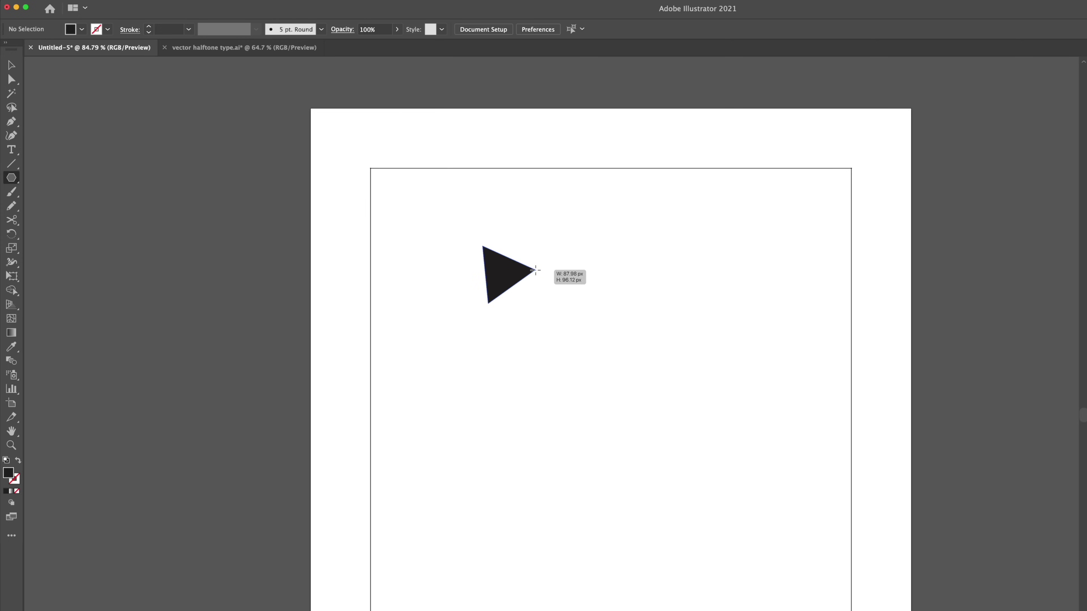
pyautogui.press('Up')
pyautogui.press('Up')
pyautogui.press('Up')
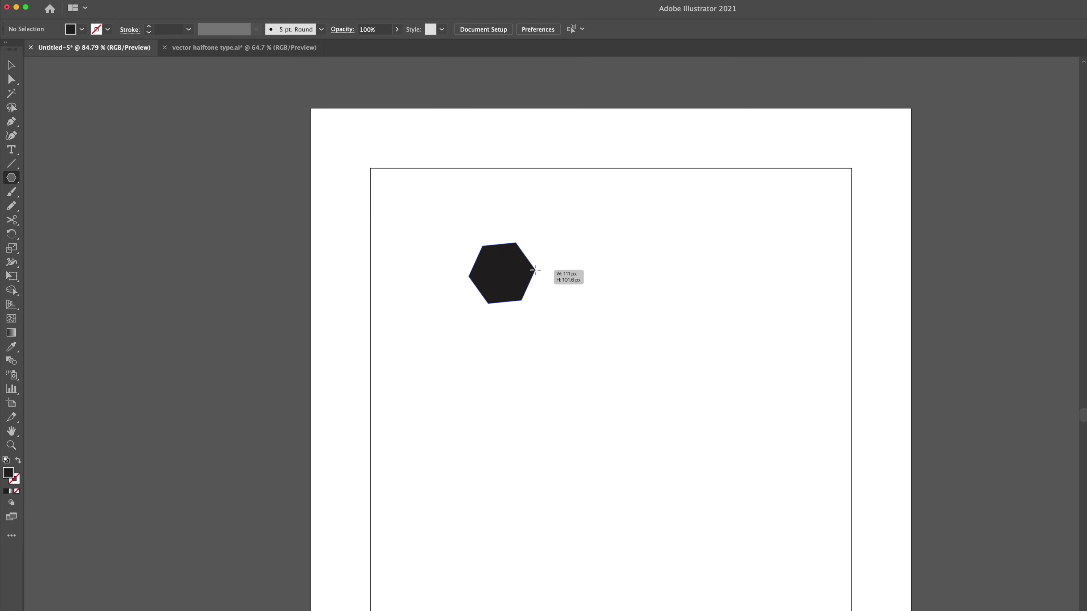
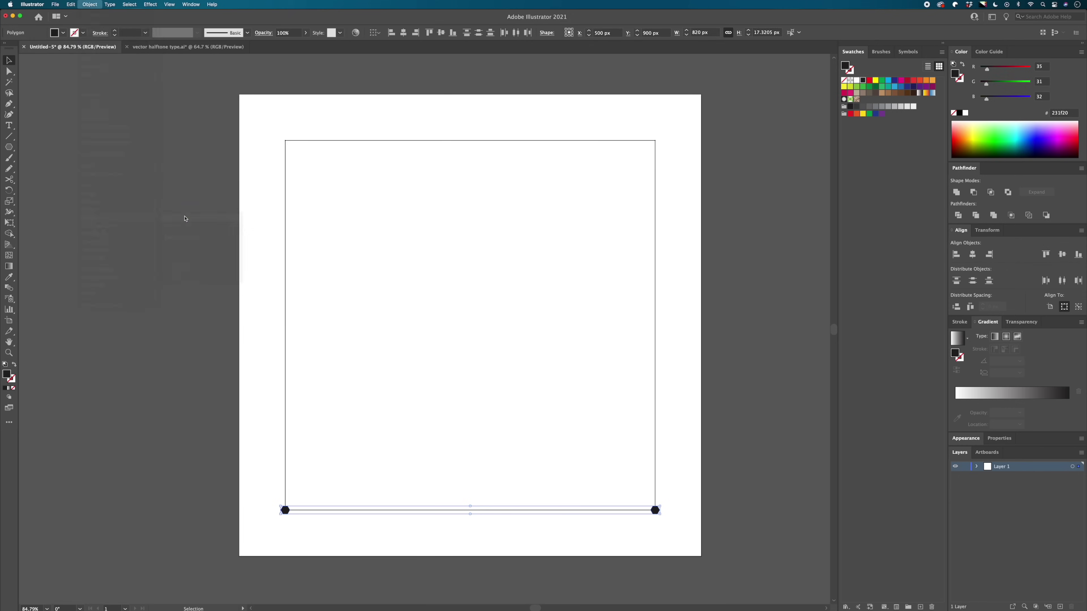
# Step: Blend the two lower corner hexagons into an evenly spaced row along the guide square's bottom edge
pyautogui.click(407, 464)
pyautogui.scroll(5, 394, 549)
pyautogui.scroll(2, 381, 534)
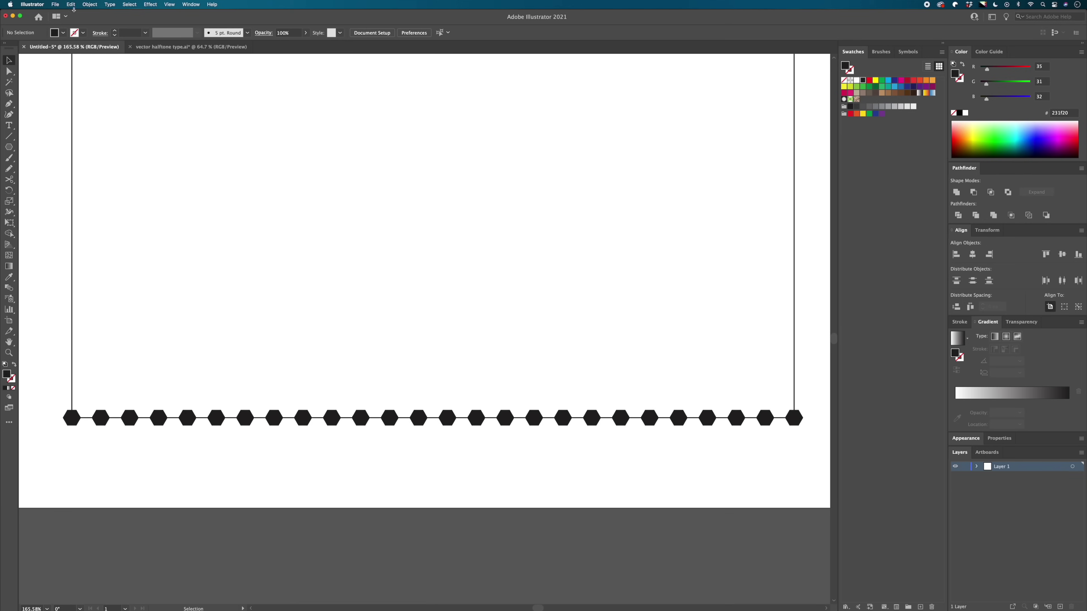
# Step: Set the bottom hexagon row's blend spacing to Specified Steps with 26 steps
pyautogui.click(90, 4)
pyautogui.moveTo(131, 221)
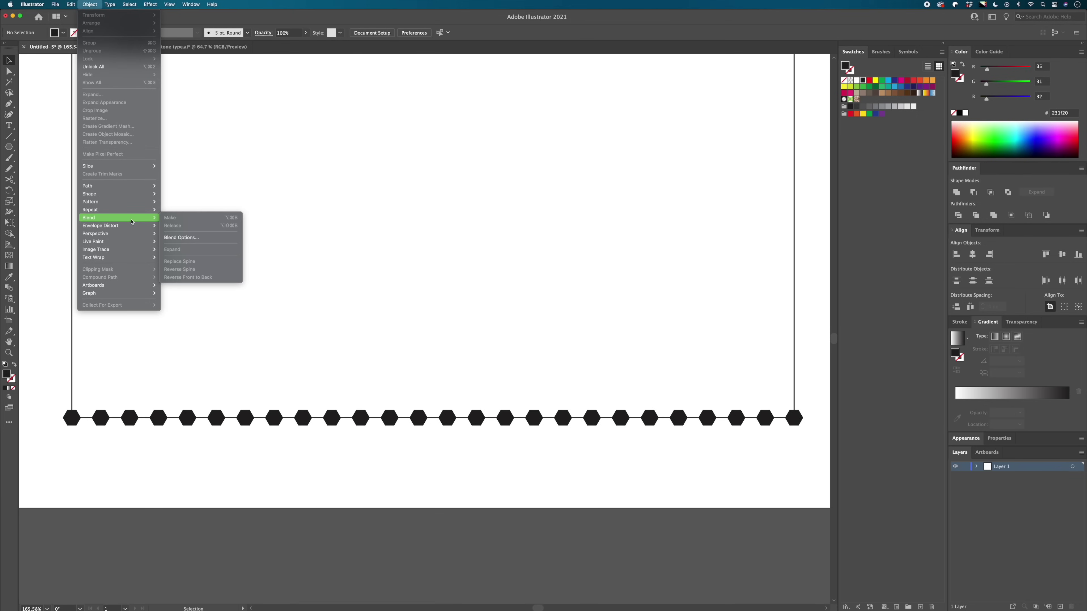
pyautogui.click(211, 238)
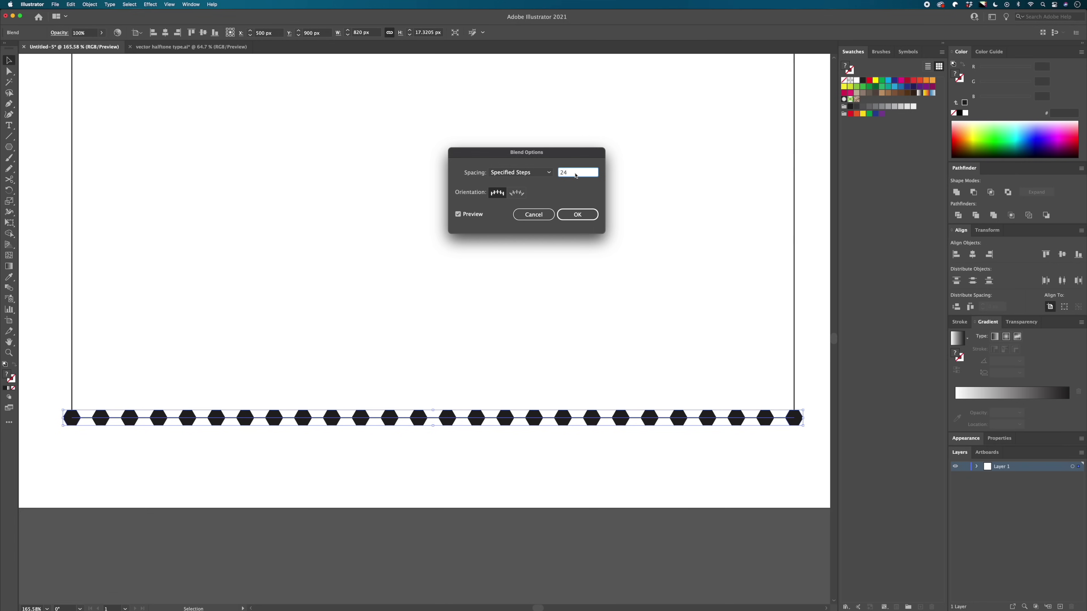
pyautogui.press('Up')
pyautogui.press('Up')
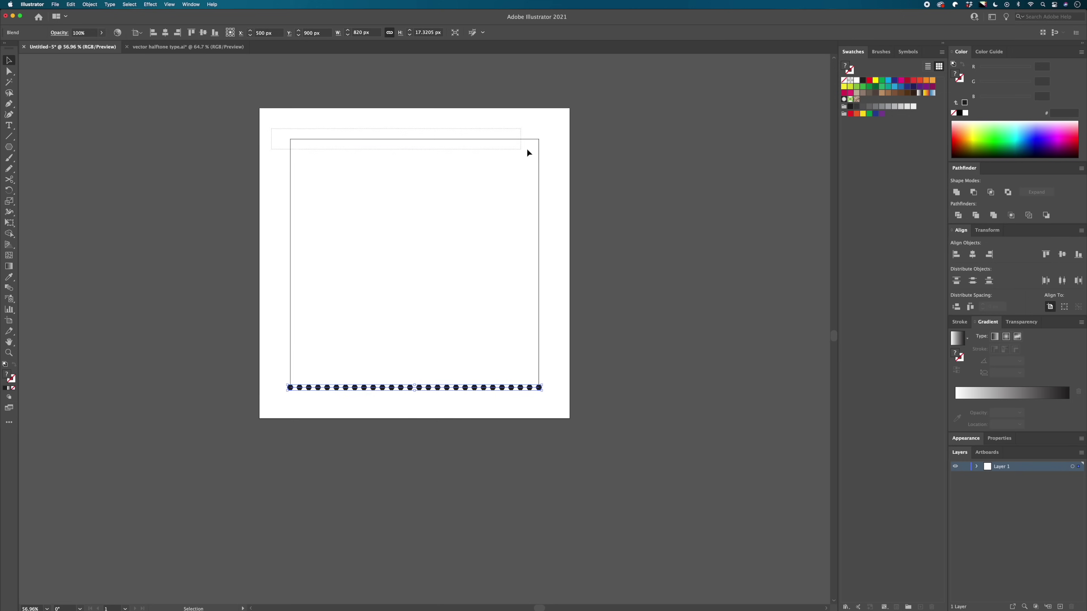
# Step: Blend the two tiny hexagons at the guide square's upper corners into a row, matching the bottom row's 26 specified steps
pyautogui.click(528, 141)
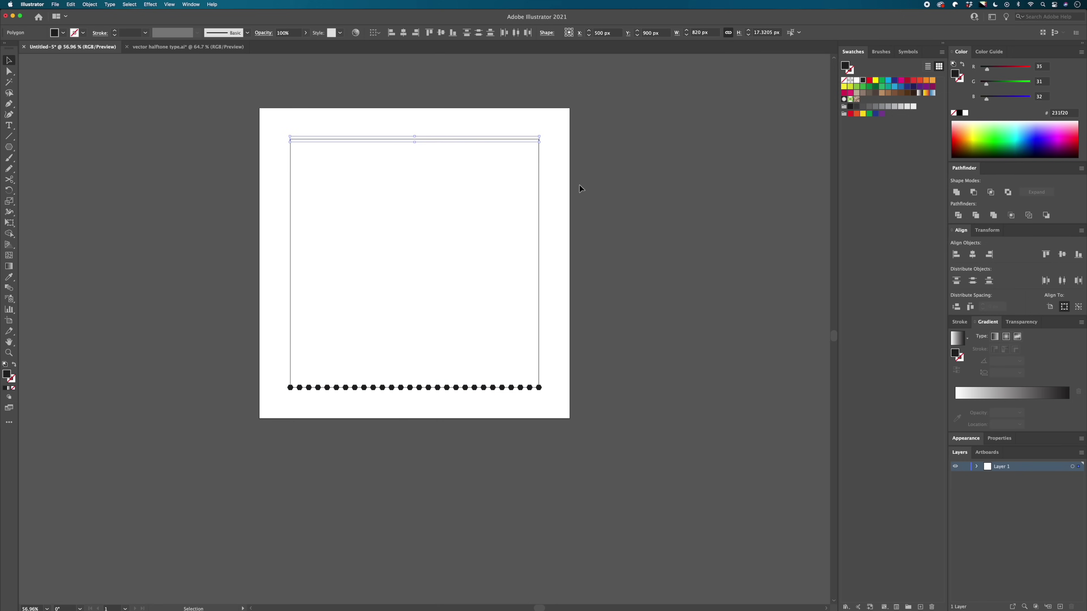
pyautogui.click(91, 4)
pyautogui.moveTo(120, 217)
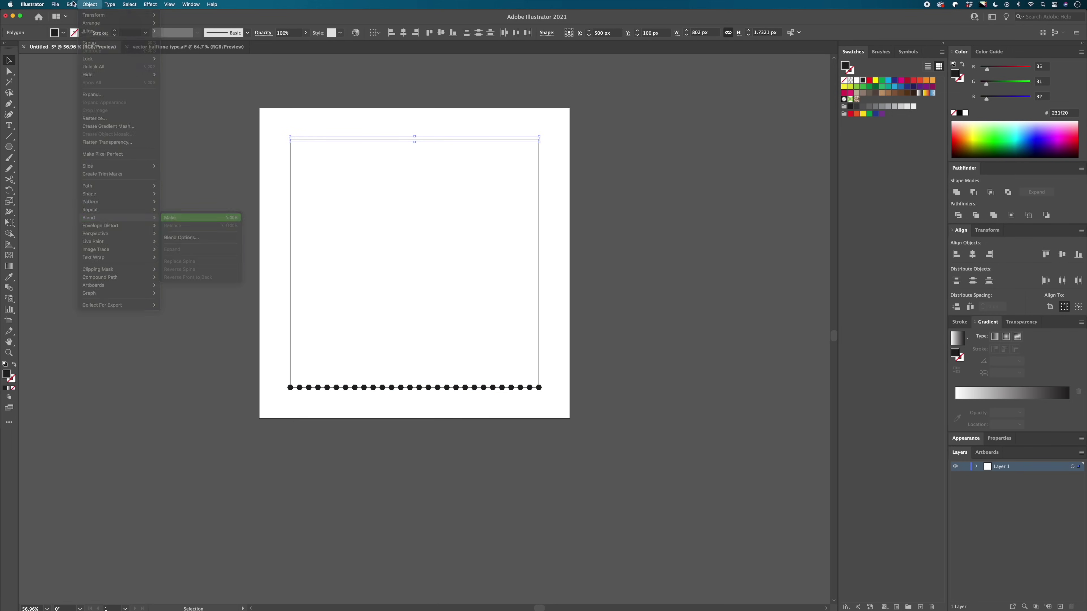
pyautogui.click(91, 4)
pyautogui.moveTo(155, 220)
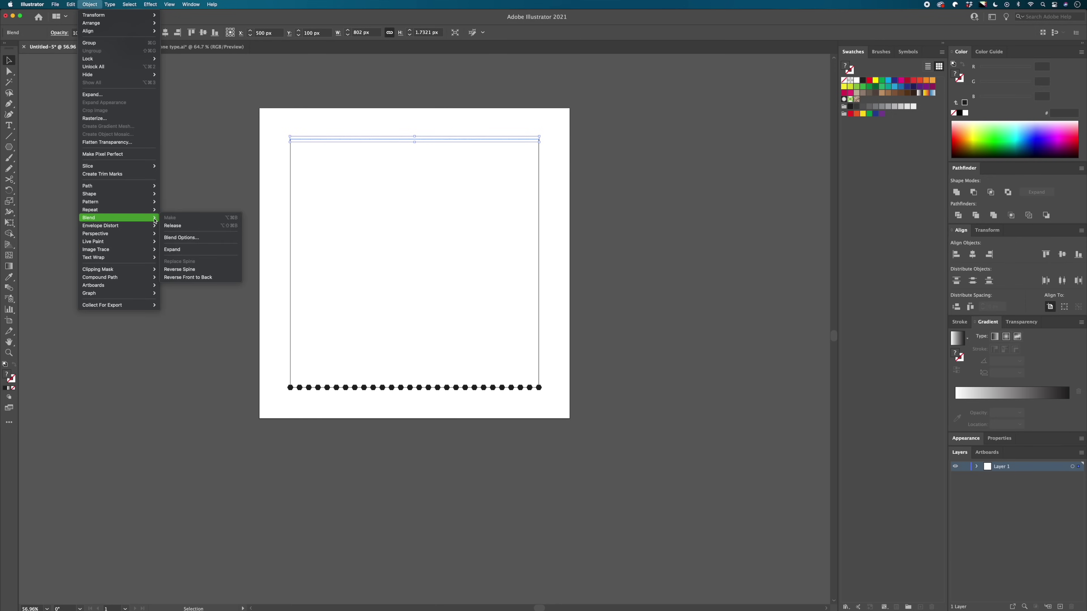
pyautogui.click(191, 237)
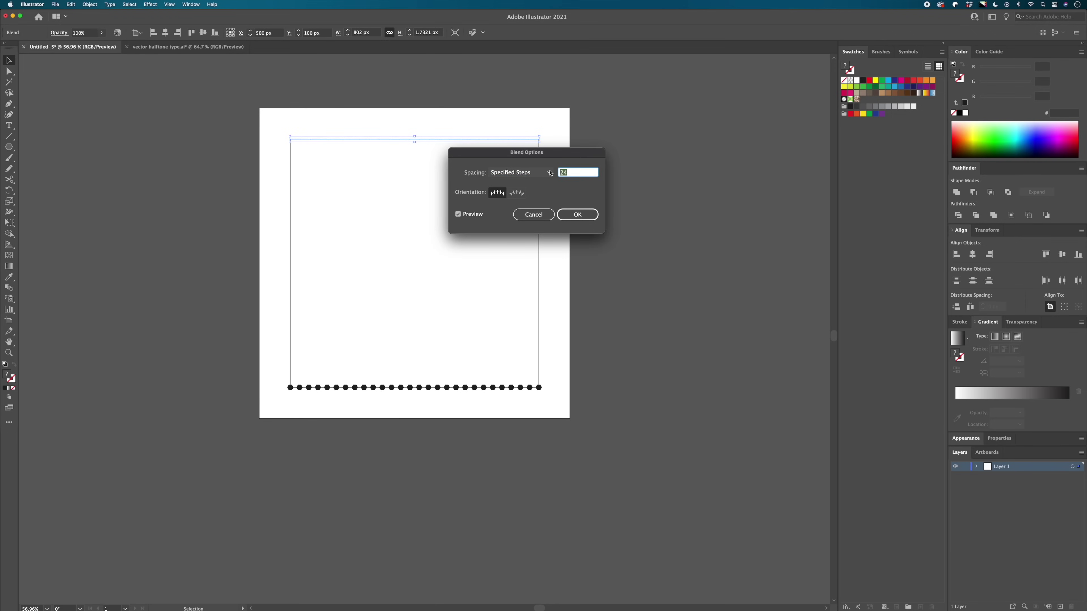
pyautogui.click(590, 218)
# Step: Expand the top and bottom hexagon blends together, including object and fill
pyautogui.scroll(3, 449, 284)
pyautogui.moveTo(361, 475); pyautogui.dragTo(363, 476)
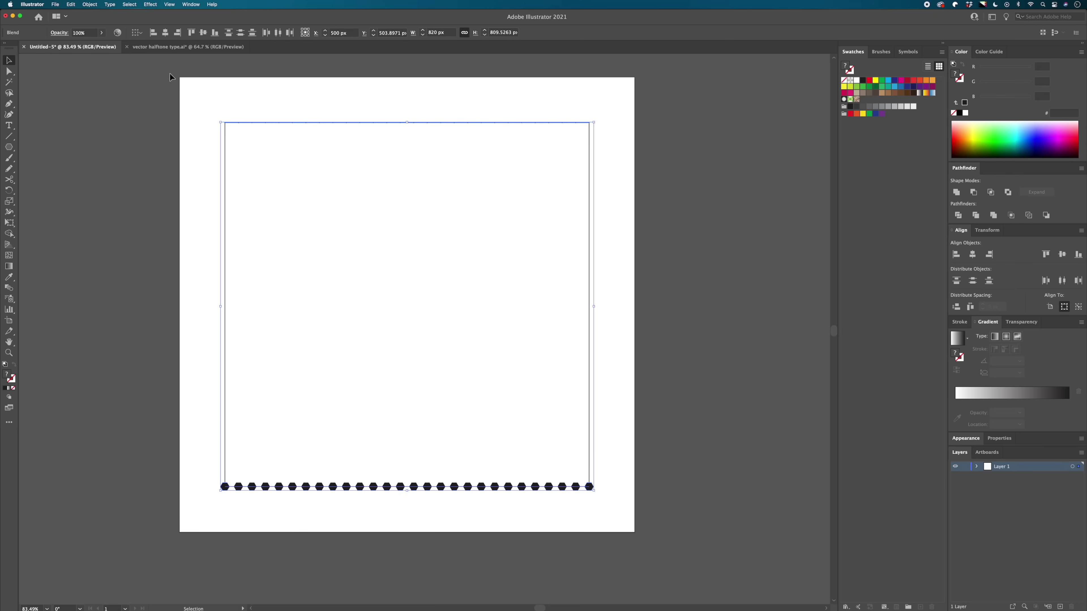
pyautogui.click(89, 4)
pyautogui.click(120, 95)
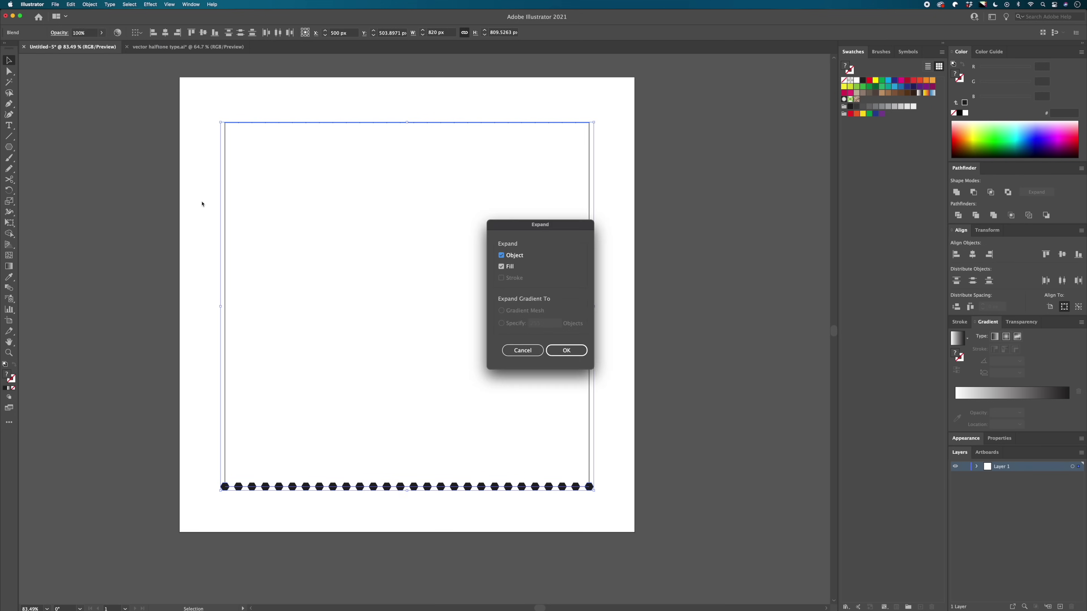
pyautogui.click(566, 350)
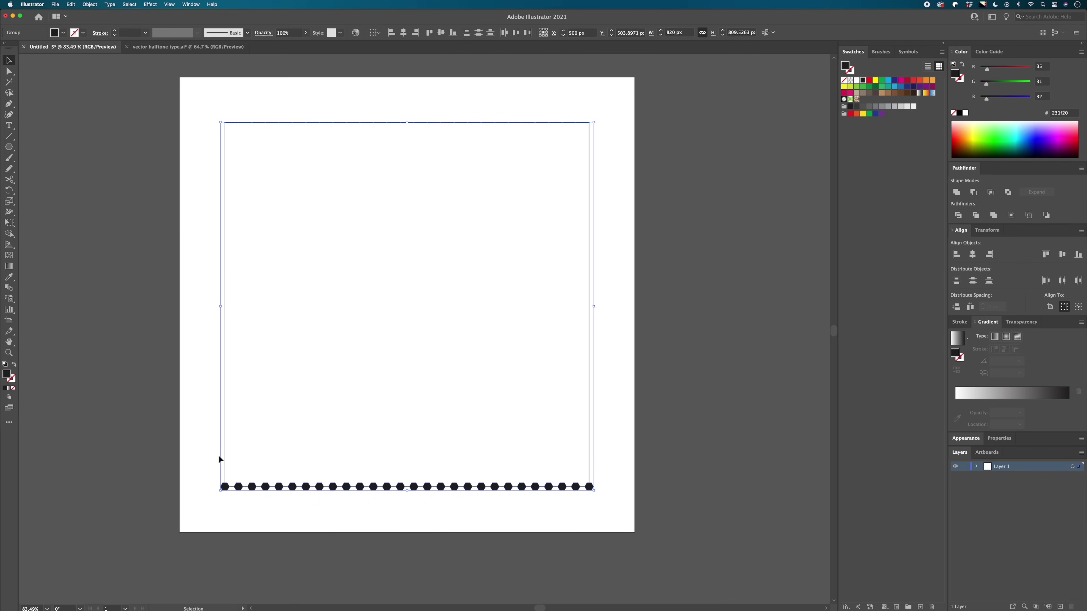
# Step: Blend the expanded top and bottom hexagon rows into a vertically graduated grid
pyautogui.scroll(10, 219, 494)
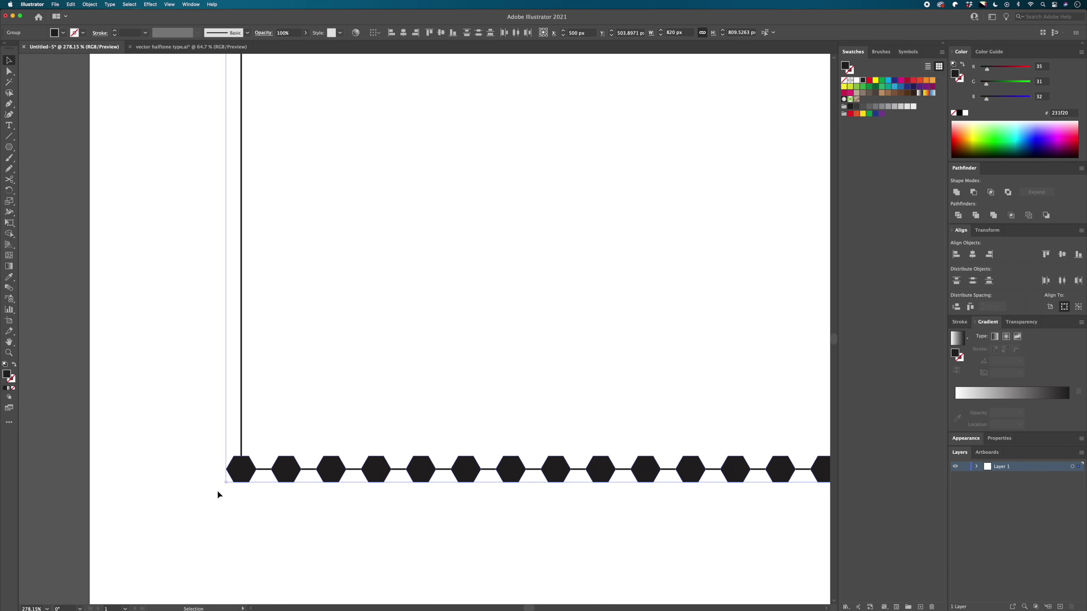
pyautogui.scroll(-2, 215, 486)
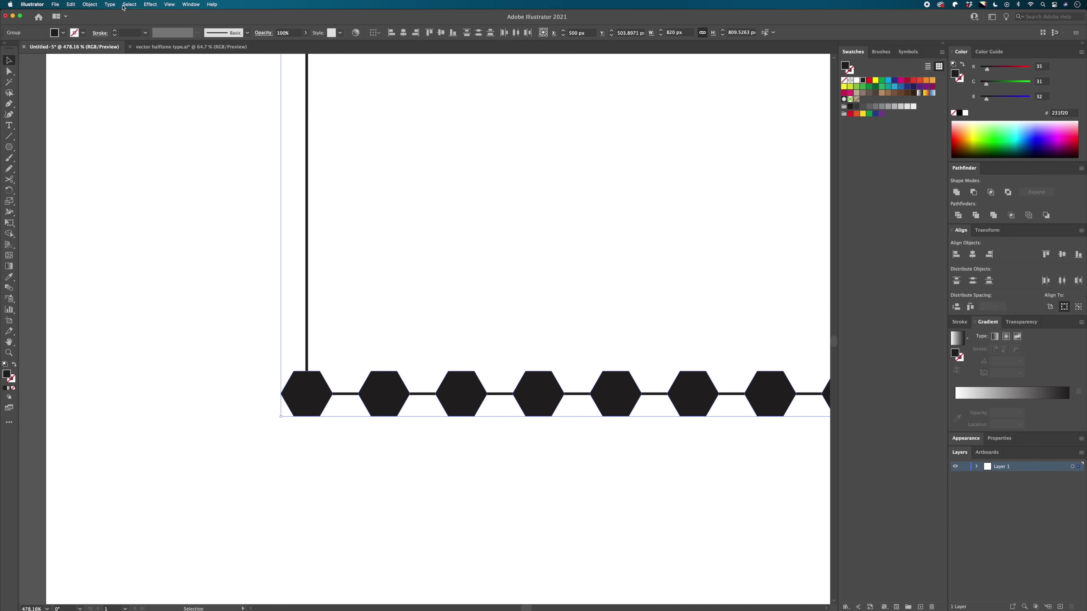
pyautogui.click(89, 4)
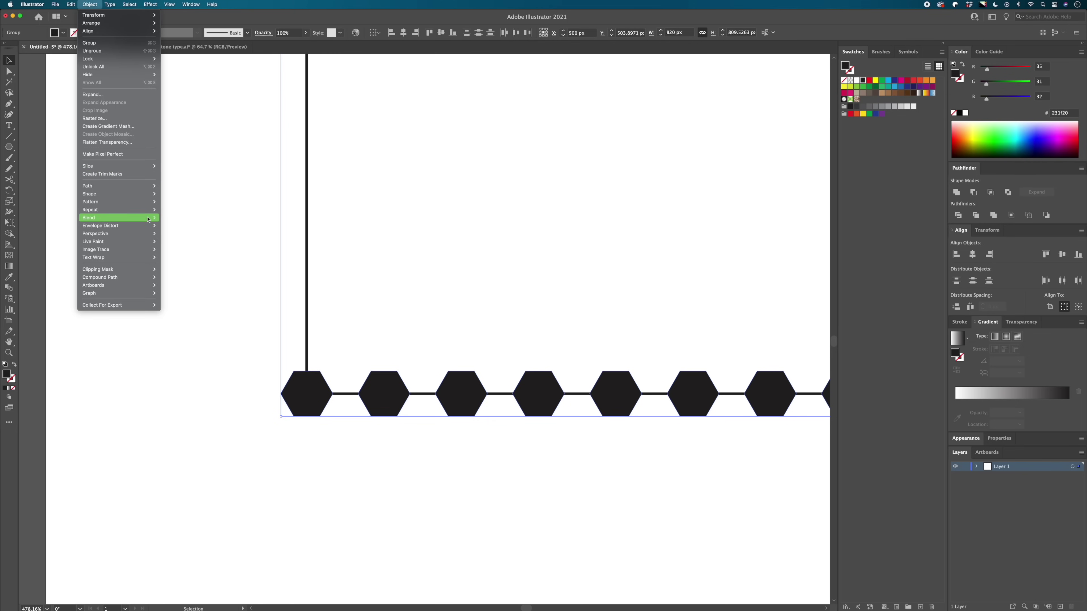
pyautogui.click(171, 218)
# Step: Increase the grid blend's specified steps until the lowest hexagon rows almost touch
pyautogui.click(89, 4)
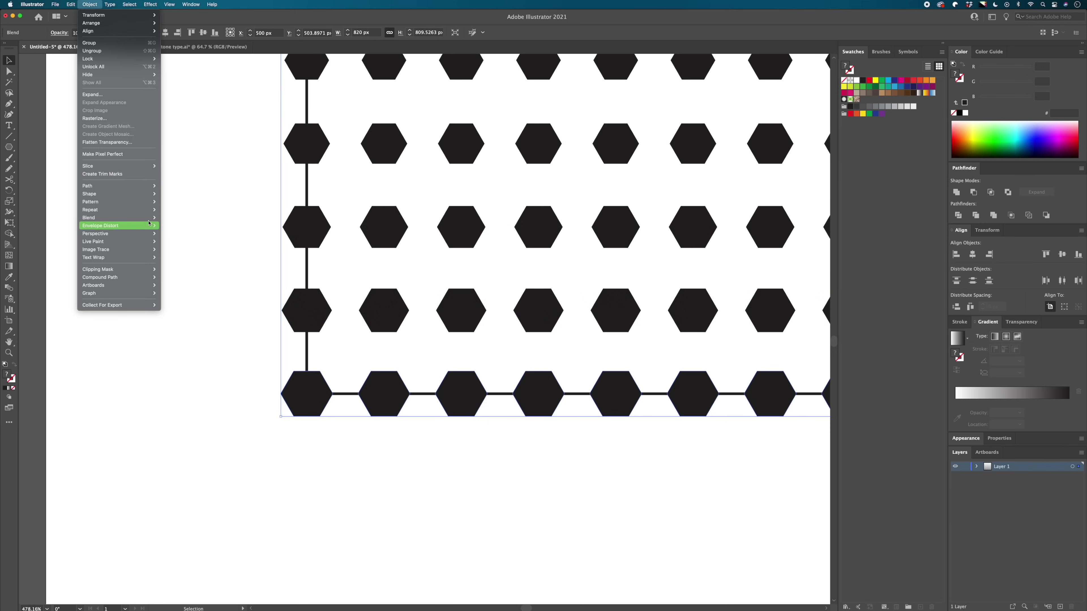
pyautogui.click(194, 238)
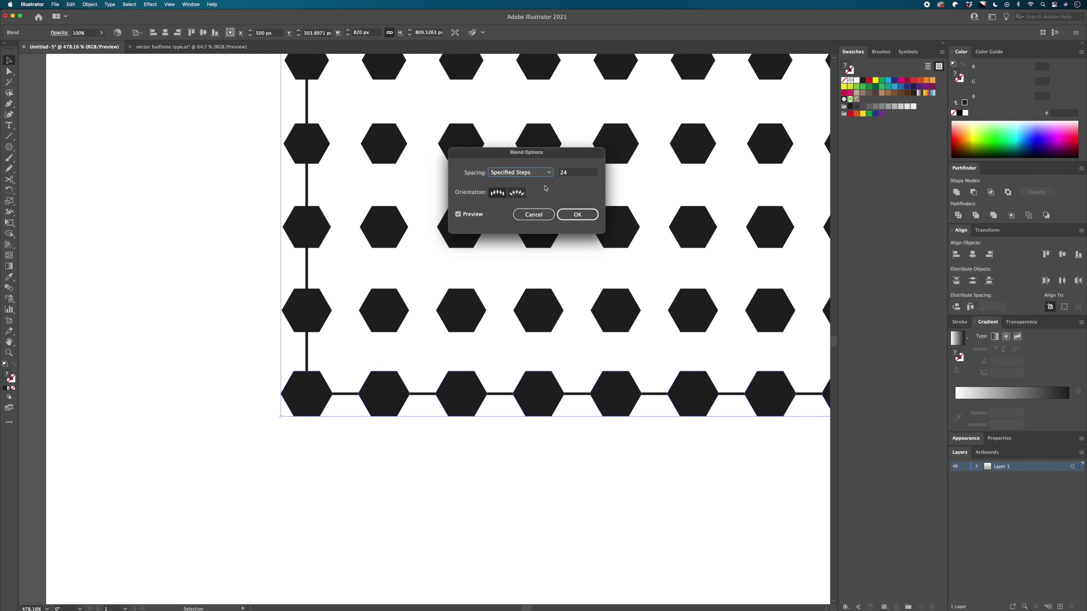
pyautogui.press('Up')
pyautogui.press('Up')
pyautogui.press('Up')
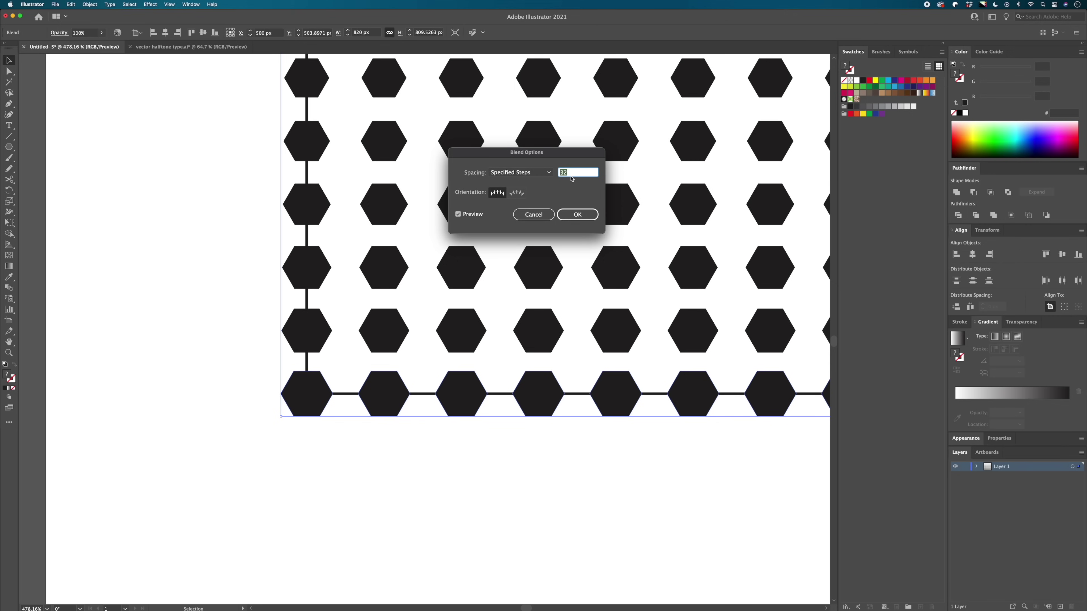
pyautogui.press('Up')
pyautogui.press('Up')
pyautogui.press('Up')
pyautogui.press('Up')
pyautogui.press('Up')
pyautogui.press('Up')
pyautogui.press('Up')
pyautogui.press('Up')
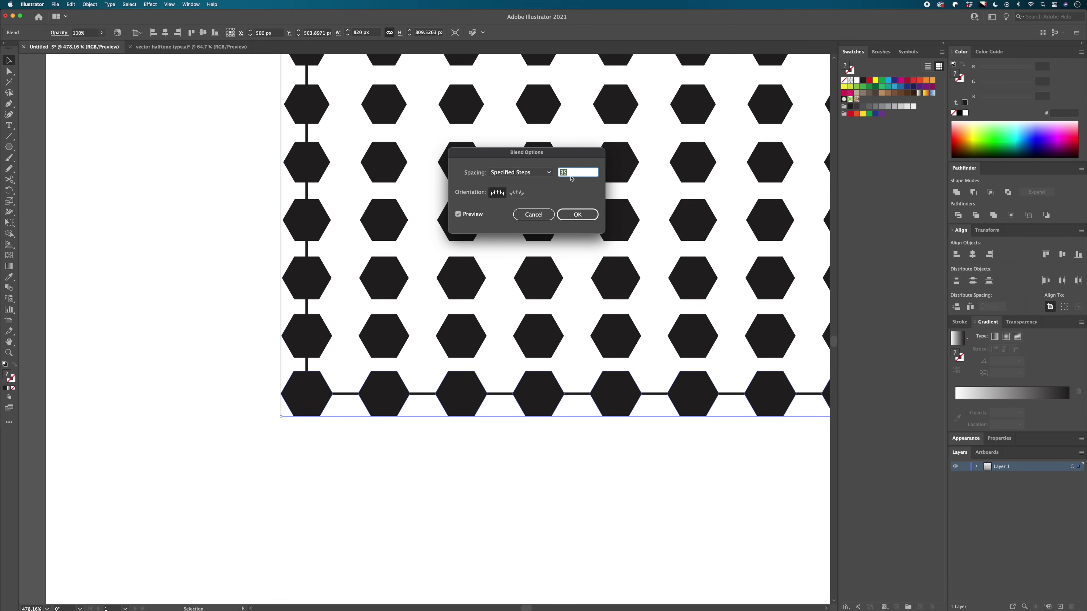
pyautogui.press('Up')
pyautogui.press('Up')
pyautogui.press('Up')
pyautogui.press('Up')
pyautogui.press('Up')
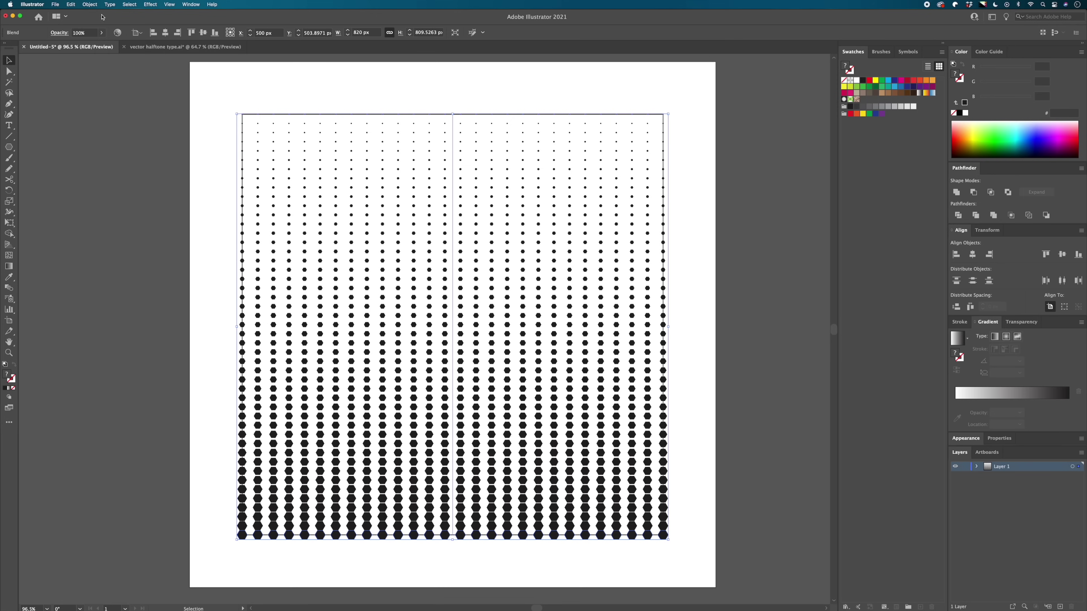
# Step: Expand the full hexagon grid blend, including object and fill
pyautogui.click(89, 4)
pyautogui.click(108, 95)
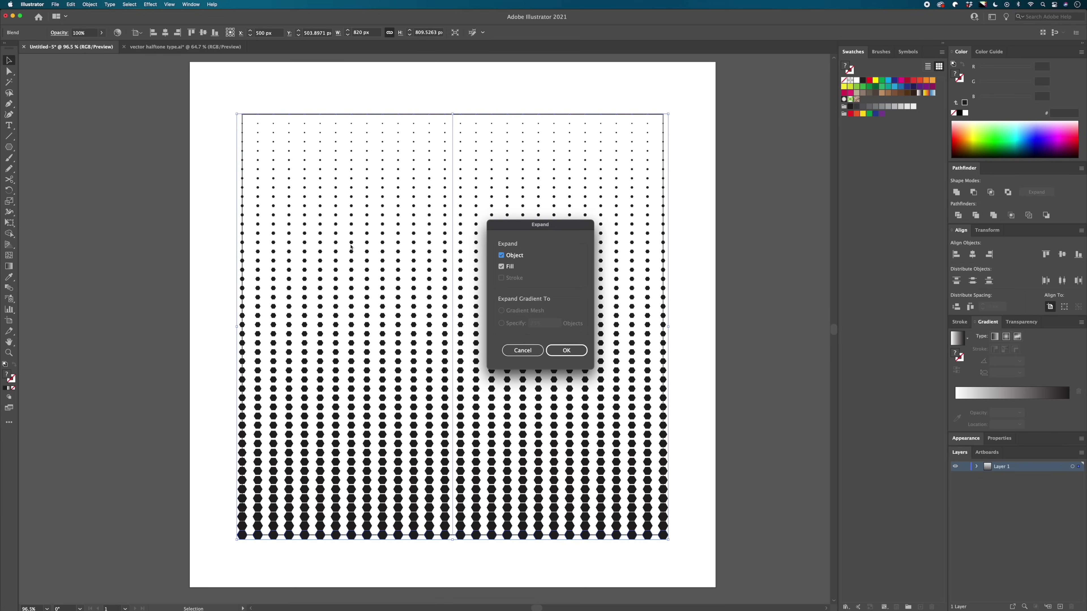
pyautogui.click(566, 351)
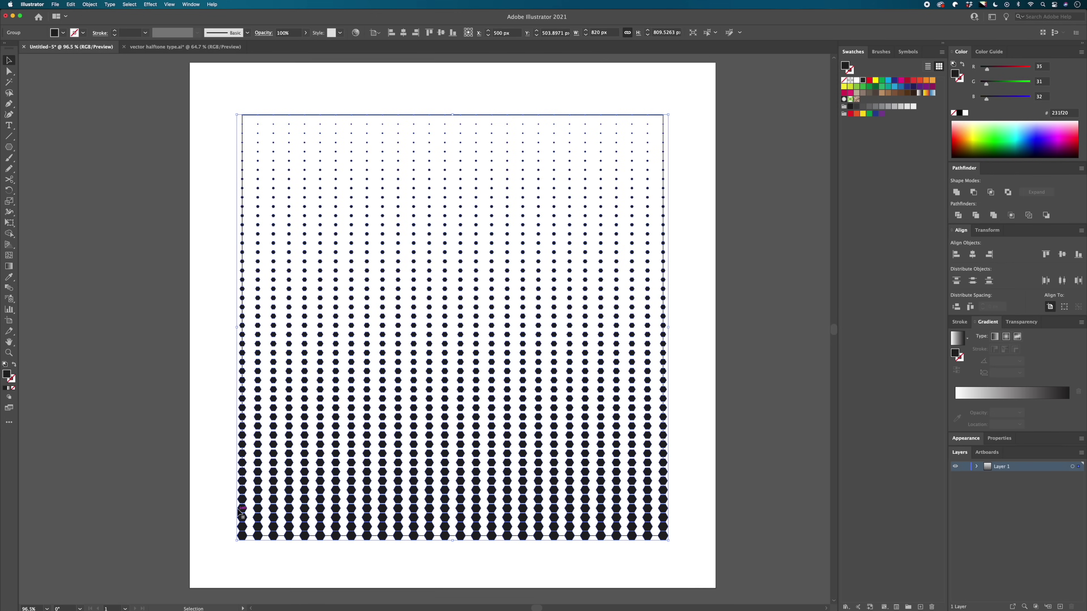
# Step: Apply a Transform effect to the hexagon grid with one copy moved 14.82 px horizontally and 8.62 px vertically
pyautogui.scroll(6, 256, 512)
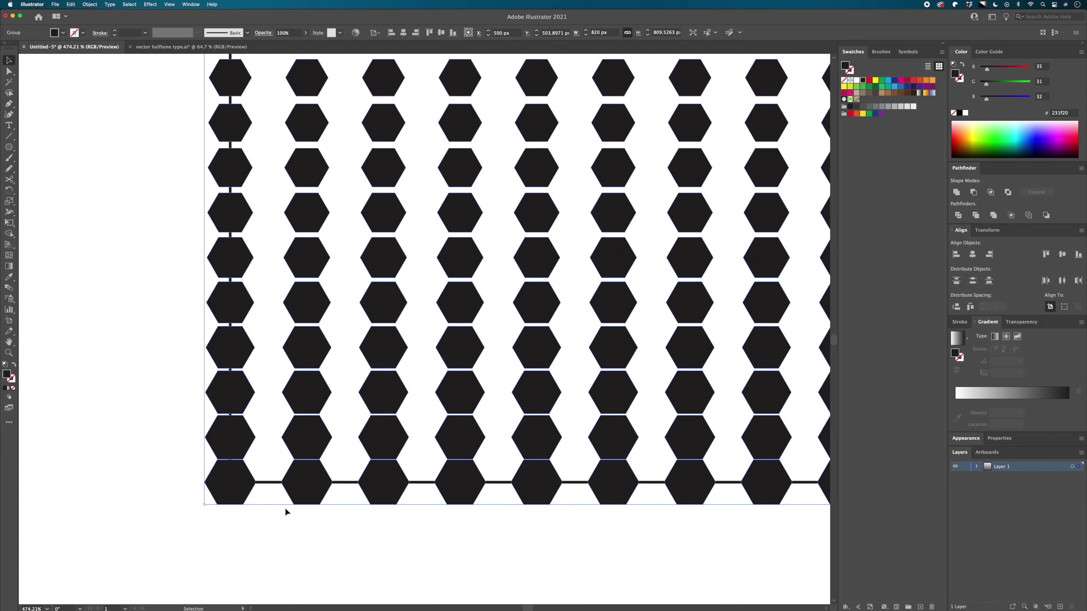
pyautogui.scroll(5, 285, 508)
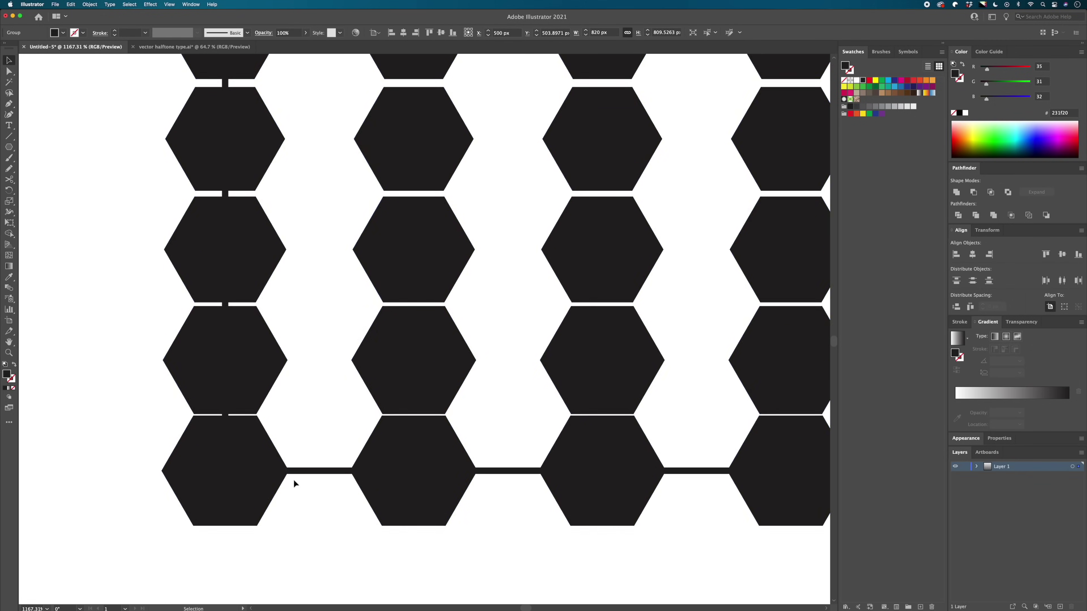
pyautogui.scroll(1, 294, 483)
pyautogui.click(150, 4)
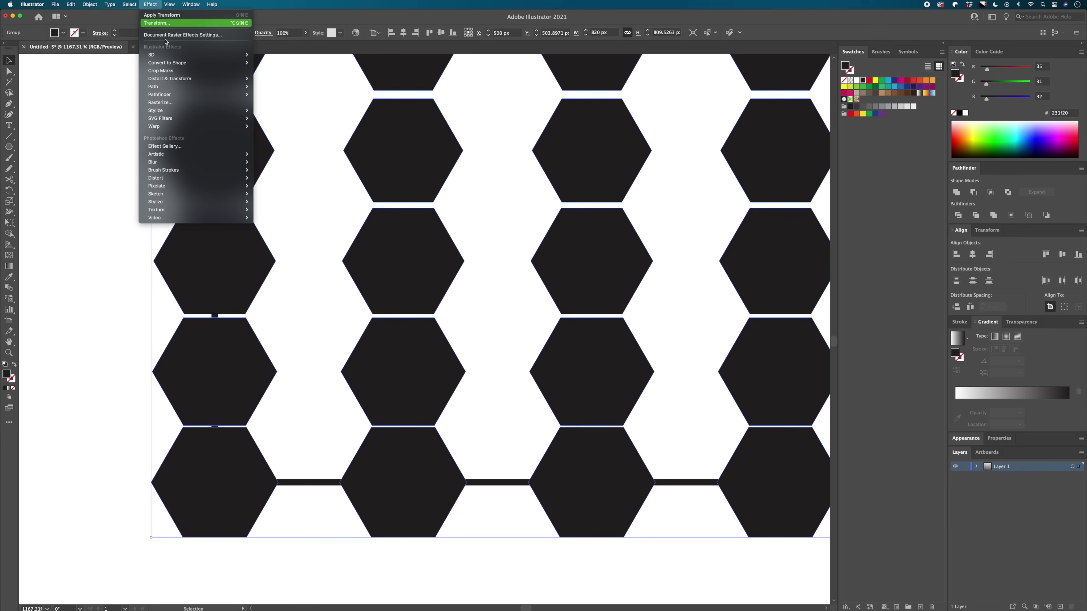
pyautogui.moveTo(235, 78)
pyautogui.click(278, 103)
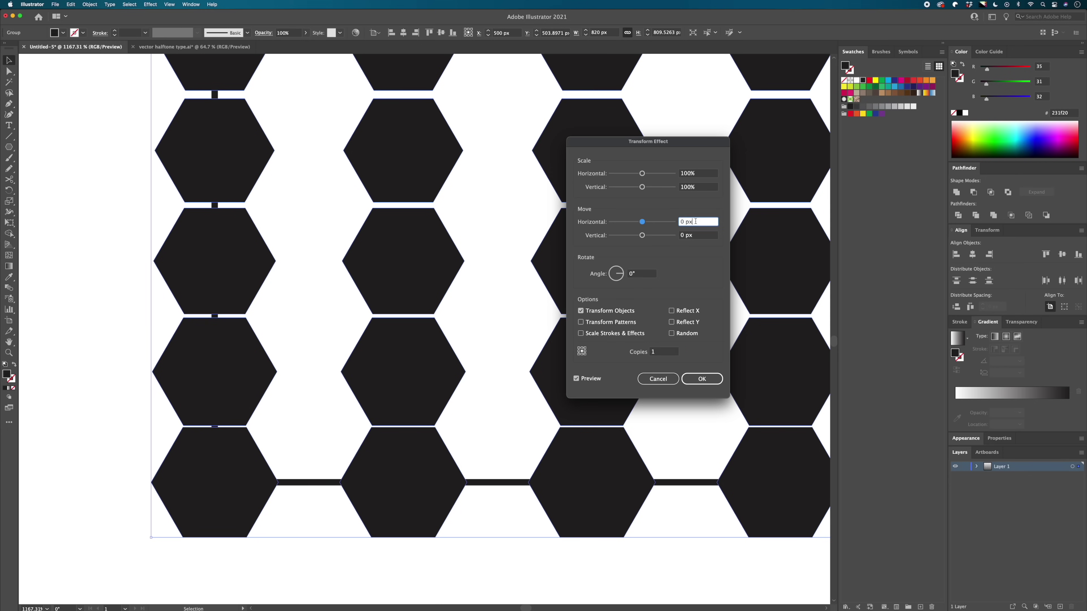
pyautogui.press('Up')
pyautogui.press('Up')
pyautogui.press('Up')
pyautogui.press('Up')
pyautogui.press('Up')
pyautogui.press('Up')
pyautogui.press('Up')
pyautogui.press('Up')
pyautogui.press('Up')
pyautogui.press('Up')
pyautogui.press('Up')
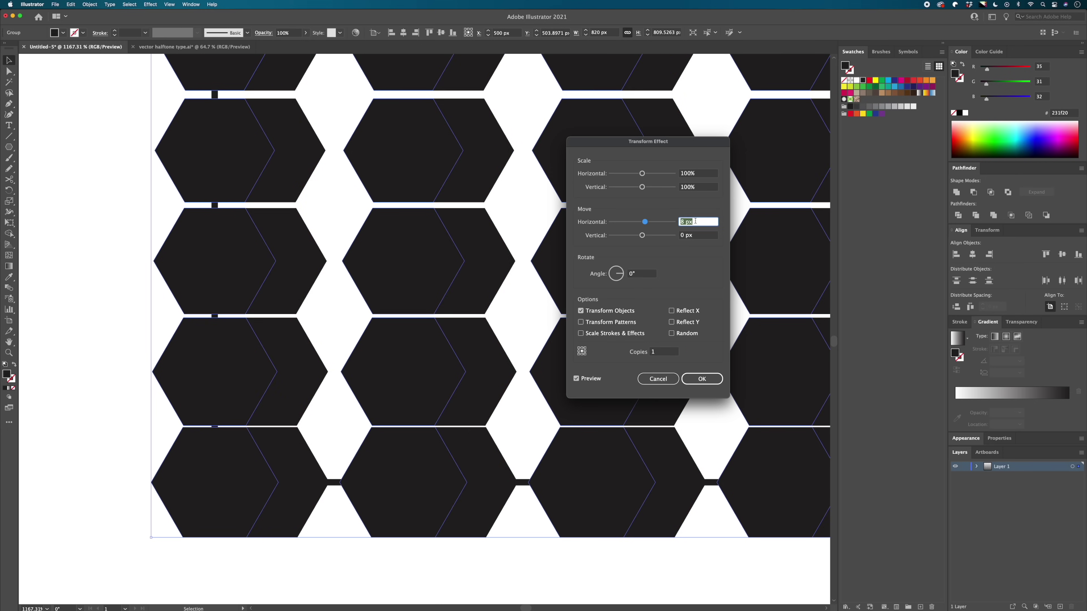
pyautogui.press('Up')
pyautogui.press('Up')
pyautogui.press('Up')
pyautogui.press('Up')
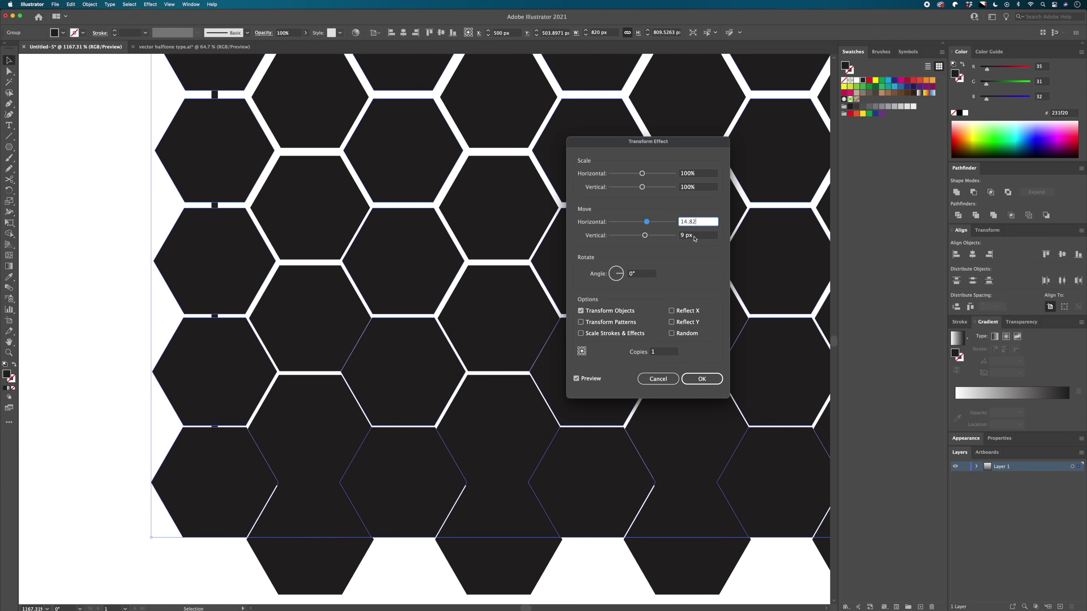
pyautogui.press('Tab')
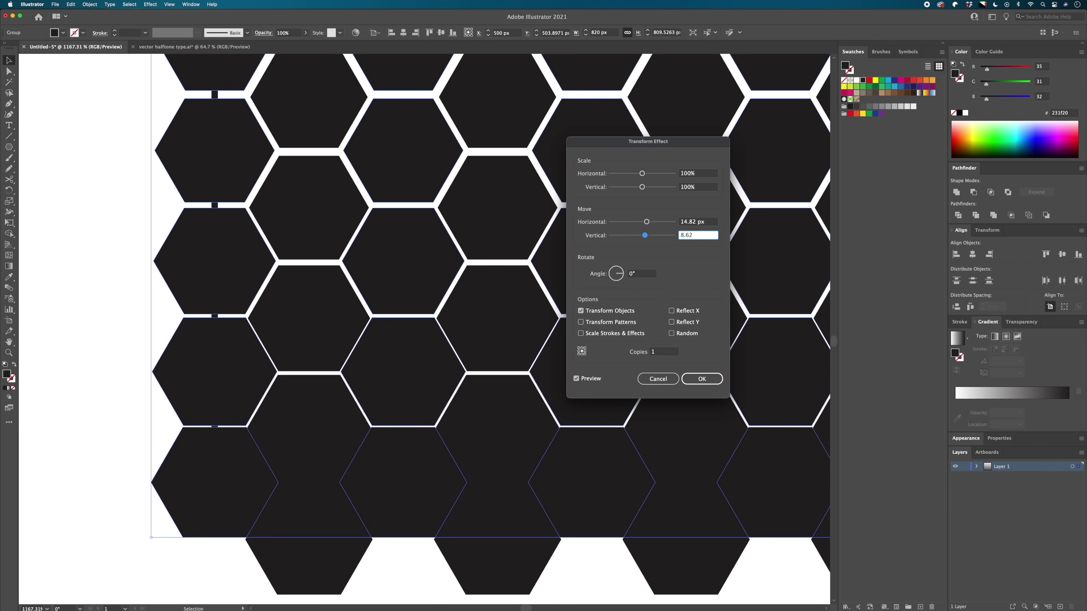
pyautogui.press('Tab')
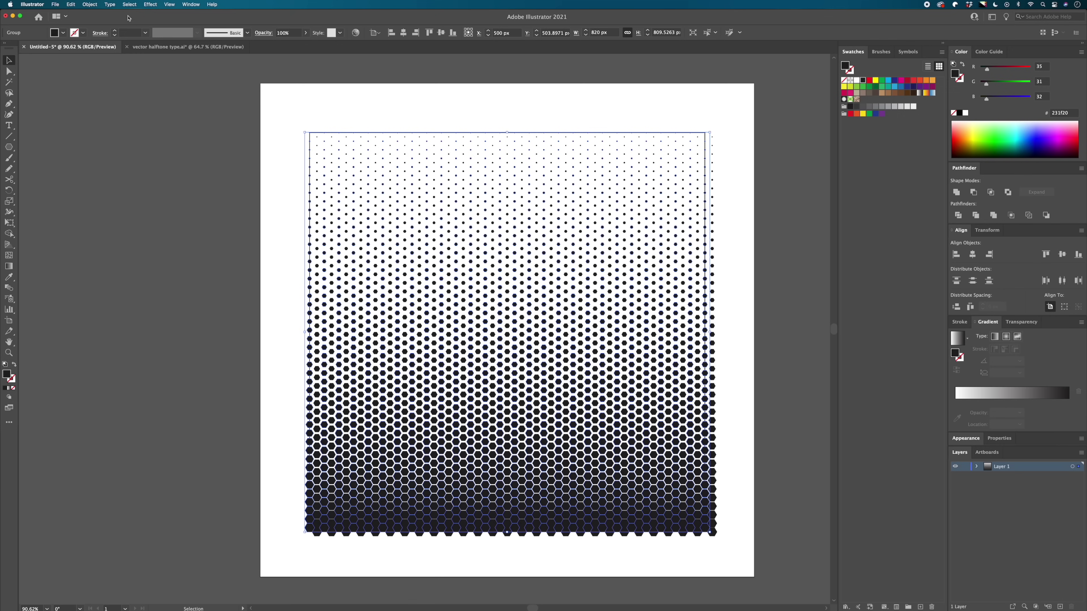
# Step: Expand the appearance of the hexagon pattern with its offset copy
pyautogui.click(90, 4)
pyautogui.click(123, 102)
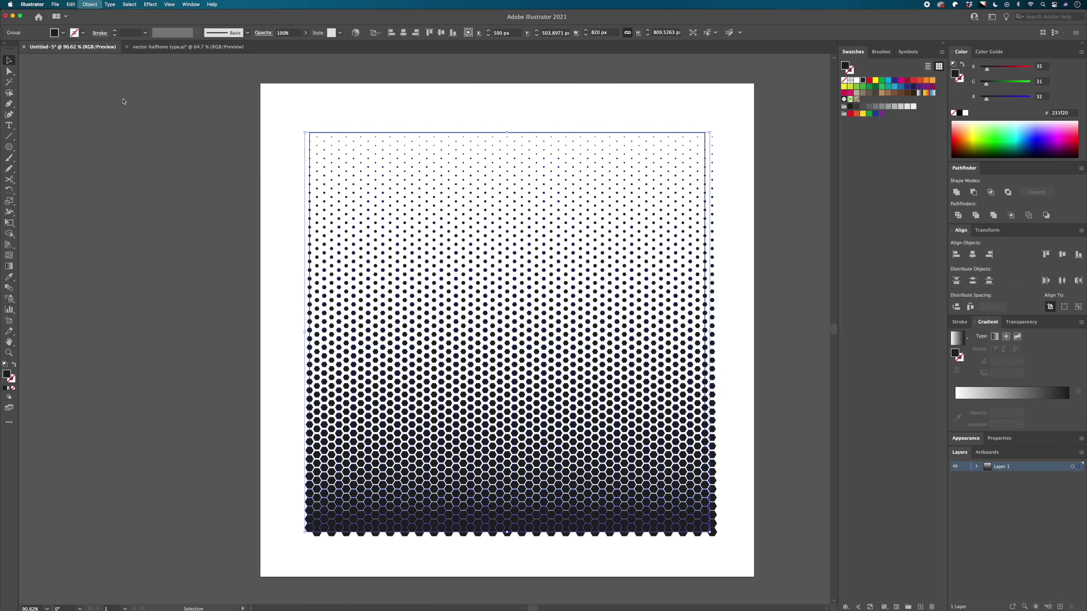